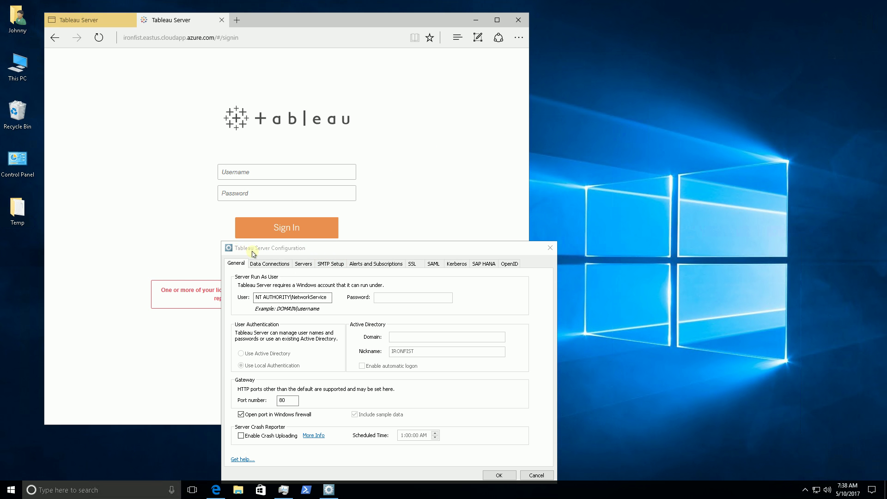
Expand the Tableau Server 10.1 folder in the Start menu and launch Configure Tableau Server.
{"action": "left_click", "coordinate": [11, 490]}
{"action": "scroll", "coordinate": [91, 373], "scroll_direction": "down", "scroll_amount": 5}
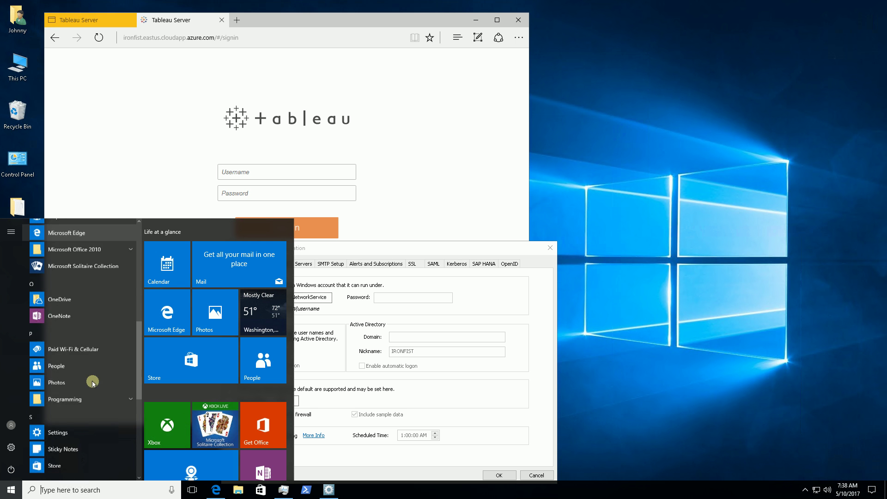
{"action": "scroll", "coordinate": [76, 370], "scroll_direction": "down", "scroll_amount": 4}
{"action": "scroll", "coordinate": [79, 336], "scroll_direction": "down", "scroll_amount": 1}
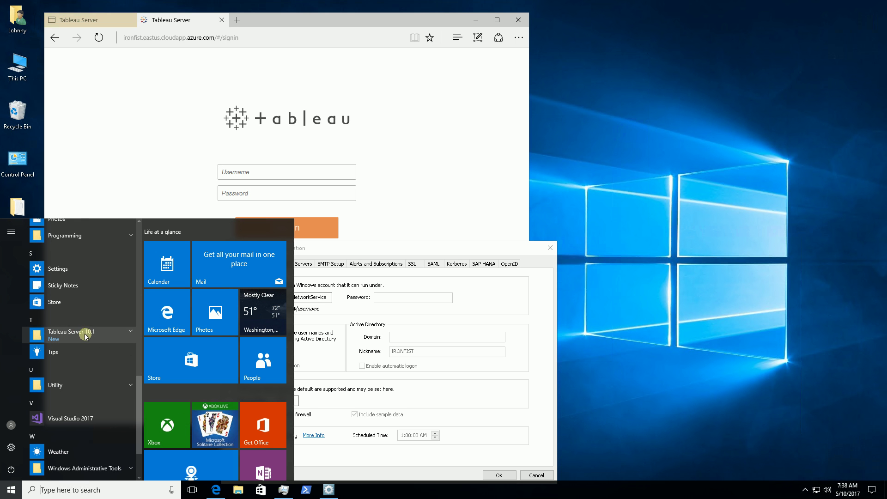
{"action": "left_click", "coordinate": [88, 334]}
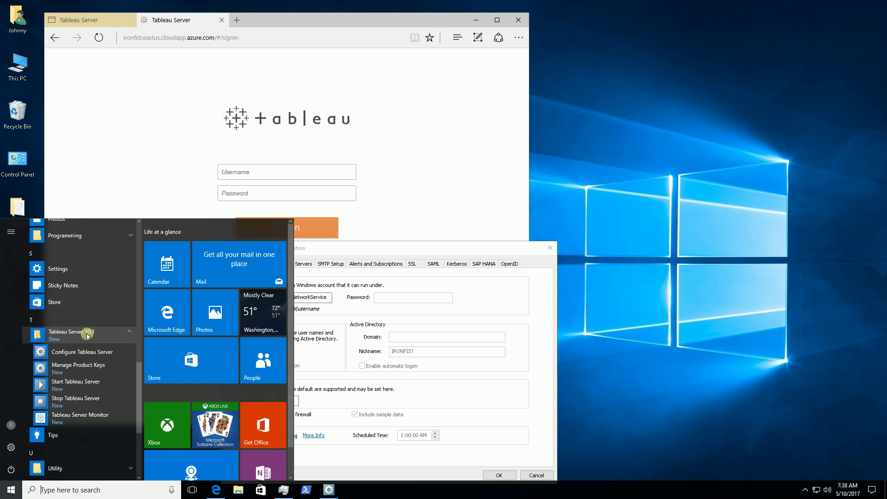
{"action": "left_click", "coordinate": [77, 355]}
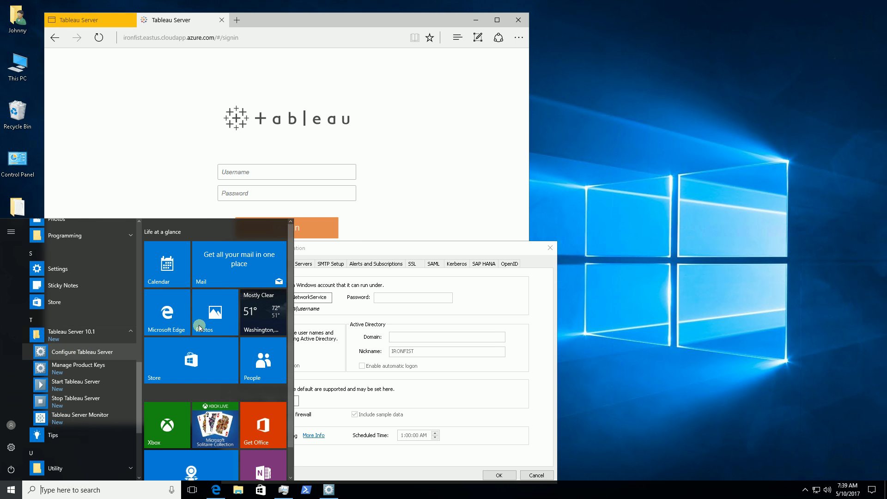
Move the configuration dialog right, show its SSL tab, and open the Temp desktop folder beside it.
{"action": "left_click", "coordinate": [349, 249]}
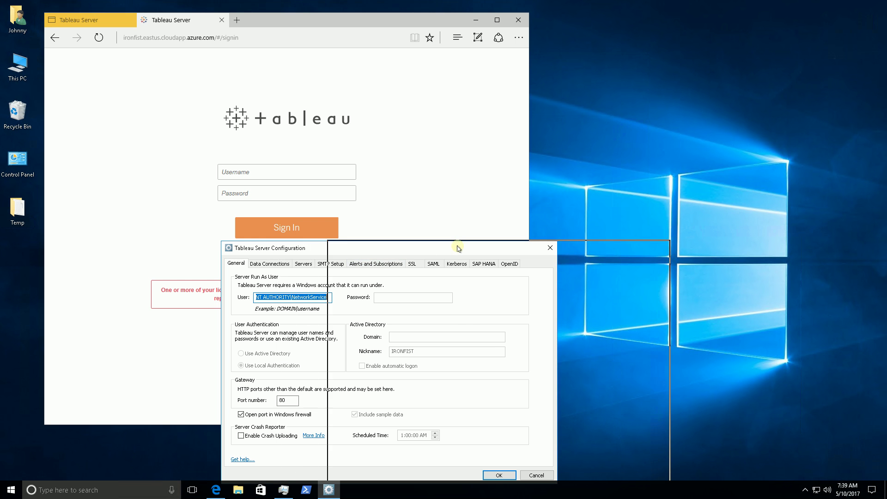
{"action": "left_click_drag", "start_coordinate": [350, 249], "coordinate": [456, 246]}
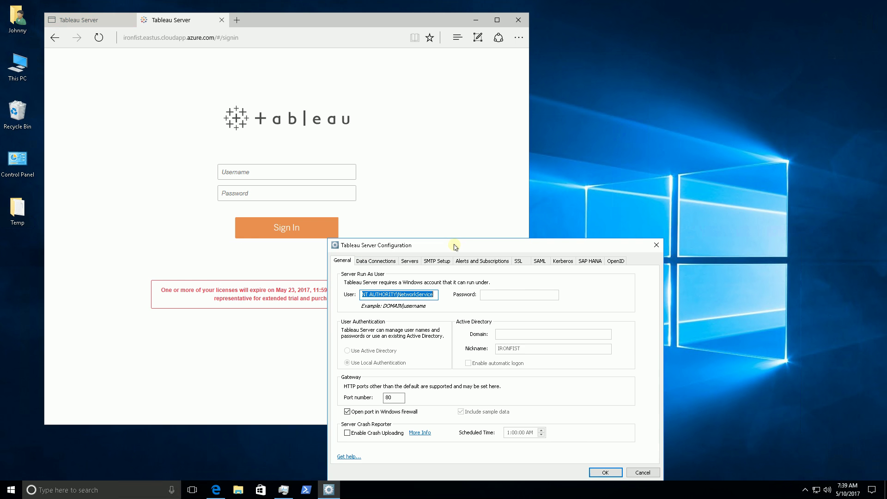
{"action": "left_click", "coordinate": [519, 261]}
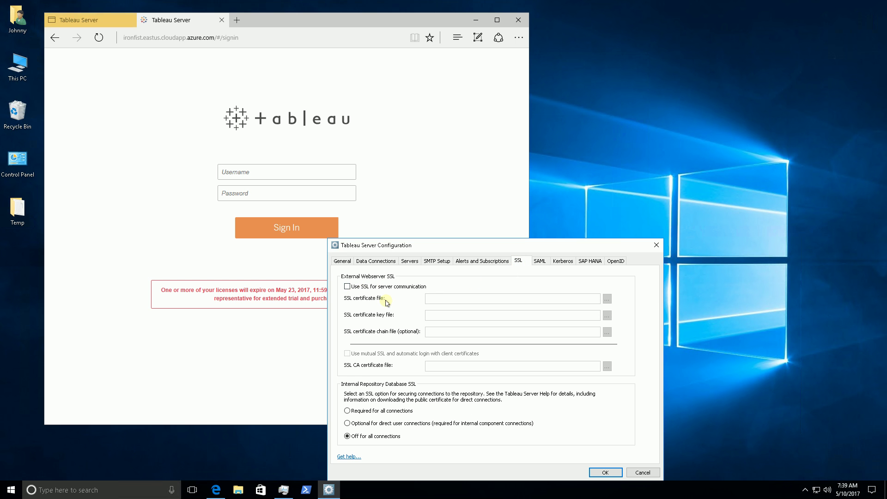
{"action": "double_click", "coordinate": [17, 209]}
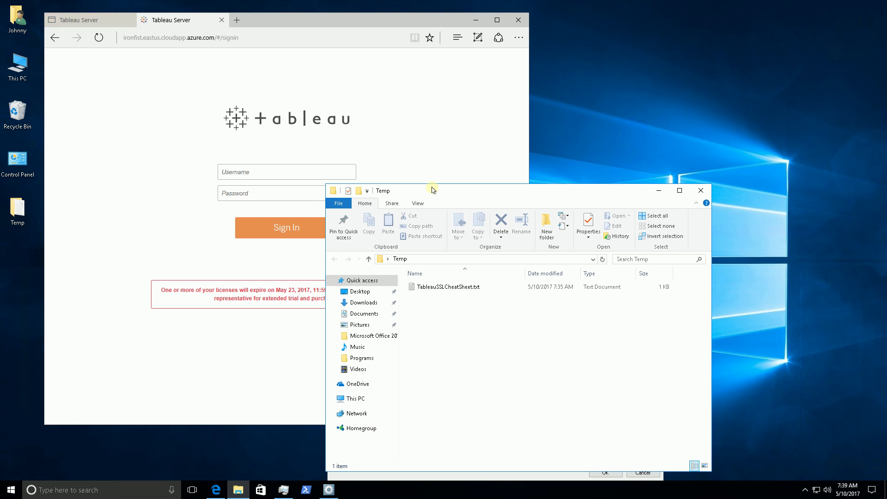
{"action": "left_click_drag", "start_coordinate": [456, 184], "coordinate": [587, 30]}
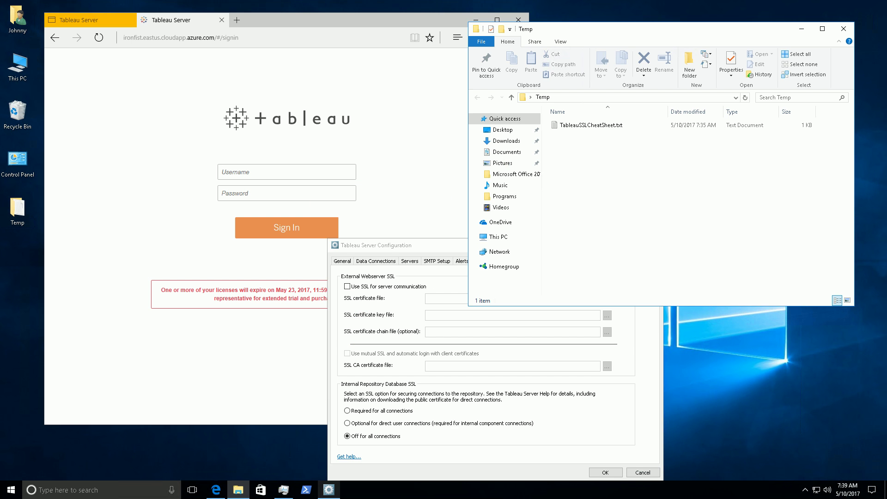
Run PowerShell as administrator and open TableauSSLCheatSheet.txt, selecting its OPENSSL_CONF path.
{"action": "right_click", "coordinate": [306, 491]}
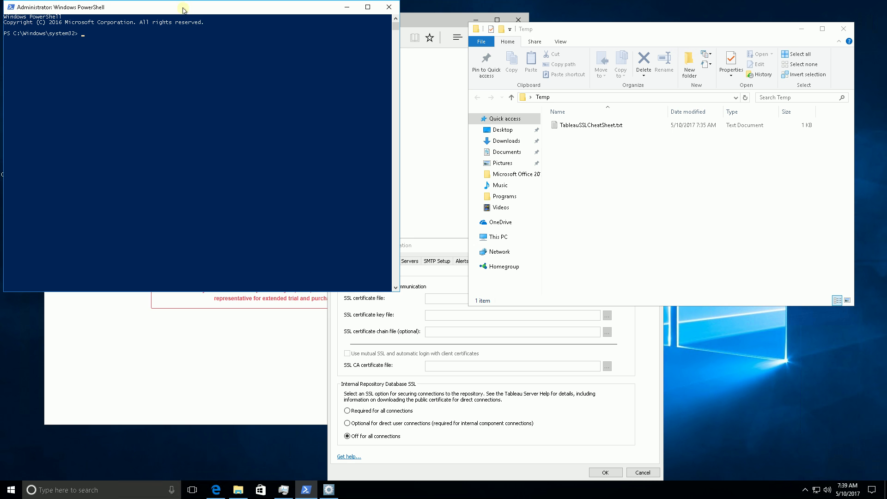
{"action": "left_click_drag", "start_coordinate": [183, 9], "coordinate": [192, 53]}
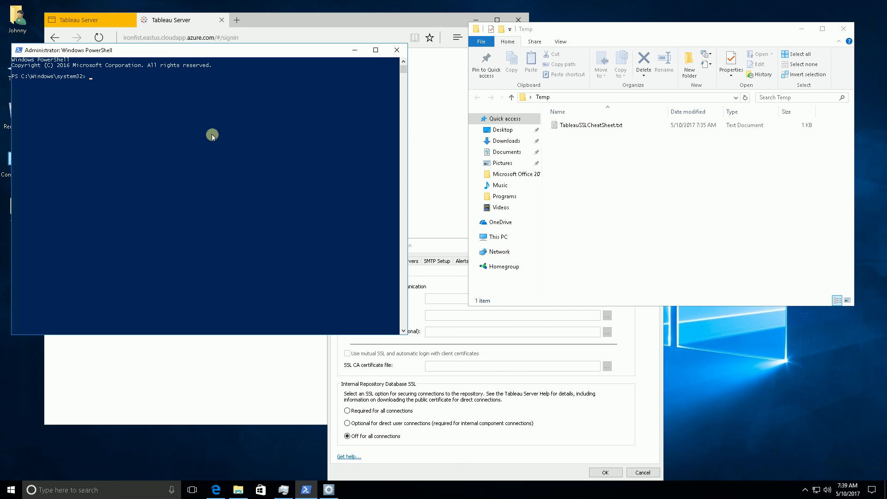
{"action": "double_click", "coordinate": [578, 126]}
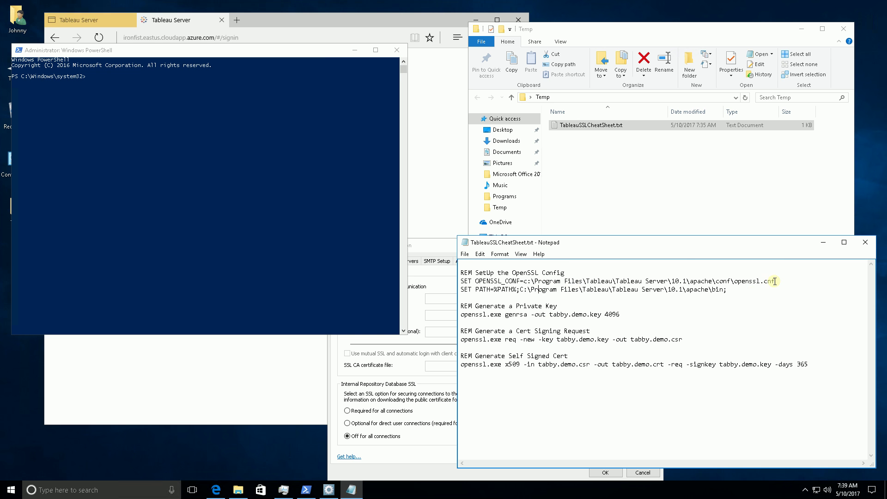
{"action": "left_click_drag", "start_coordinate": [775, 281], "coordinate": [504, 281]}
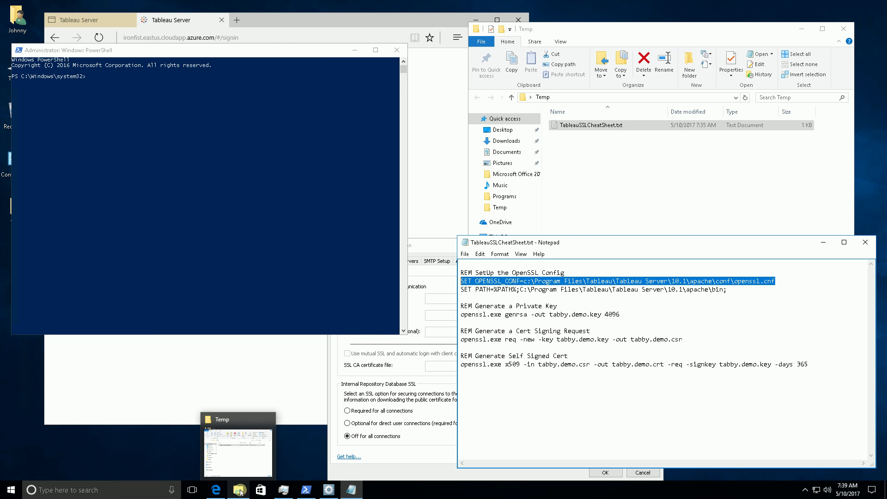
Open a new File Explorer window and browse to C:\Program Files.
{"action": "middle_click", "coordinate": [239, 491]}
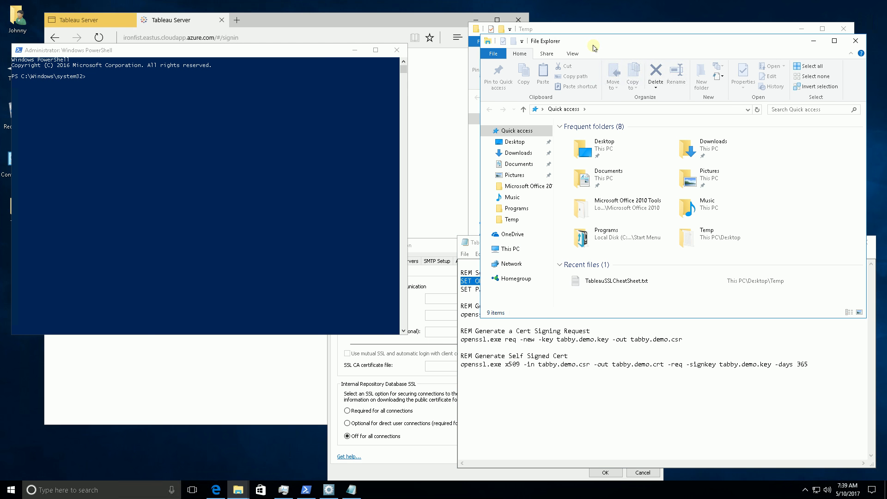
{"action": "left_click_drag", "start_coordinate": [594, 54], "coordinate": [268, 166]}
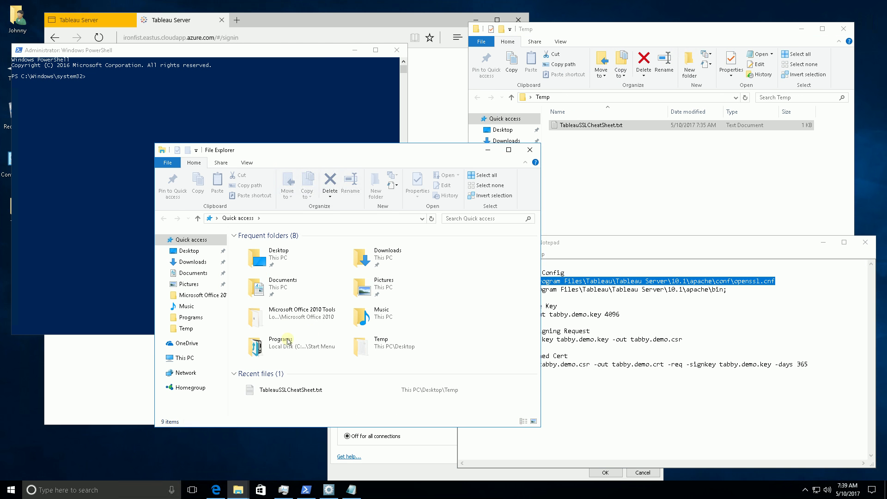
{"action": "left_click", "coordinate": [193, 360]}
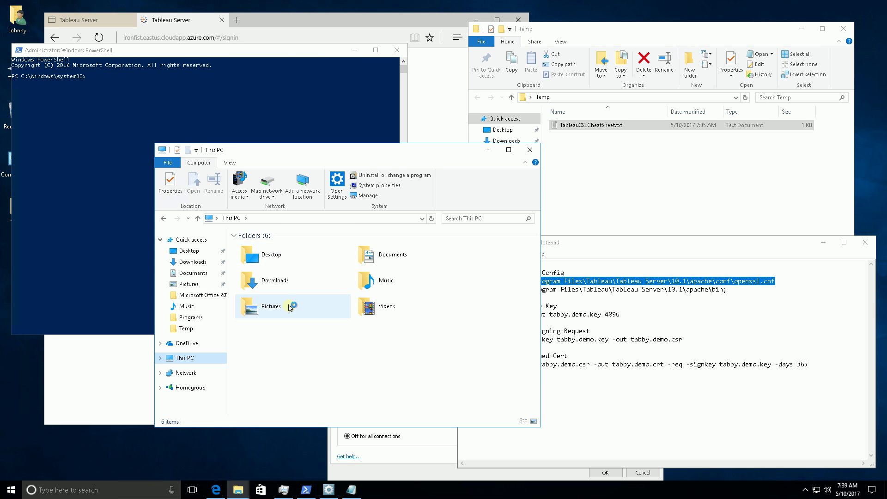
{"action": "left_click", "coordinate": [300, 372]}
{"action": "double_click", "coordinate": [299, 372]}
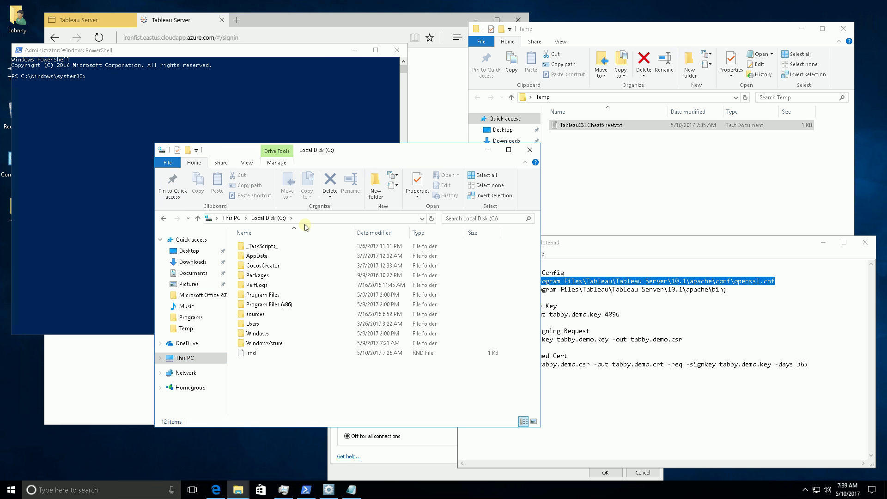
{"action": "double_click", "coordinate": [266, 298]}
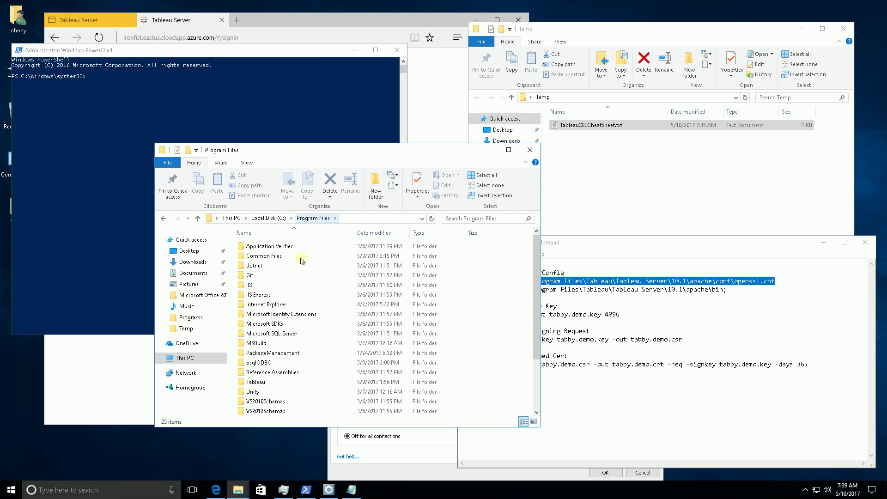
Go on to Tableau Server\10.1\apache\bin, select openssl, and reveal the folder's full path.
{"action": "double_click", "coordinate": [266, 383]}
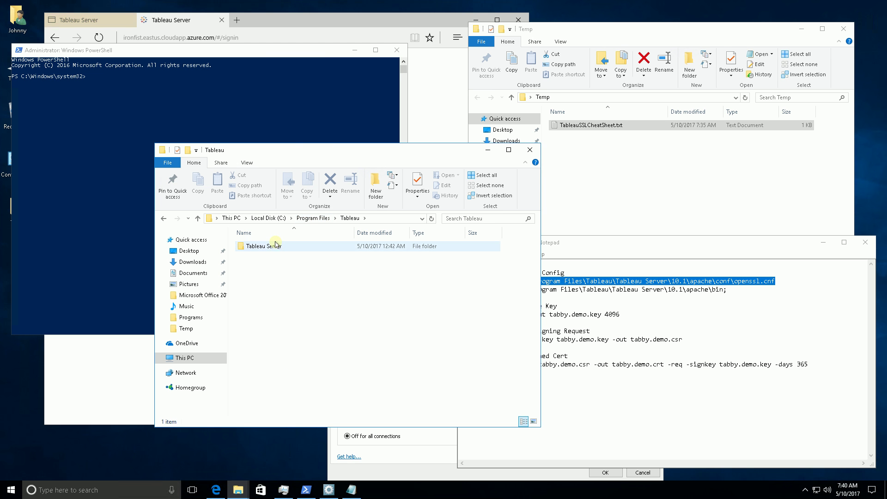
{"action": "double_click", "coordinate": [260, 245]}
{"action": "double_click", "coordinate": [255, 248]}
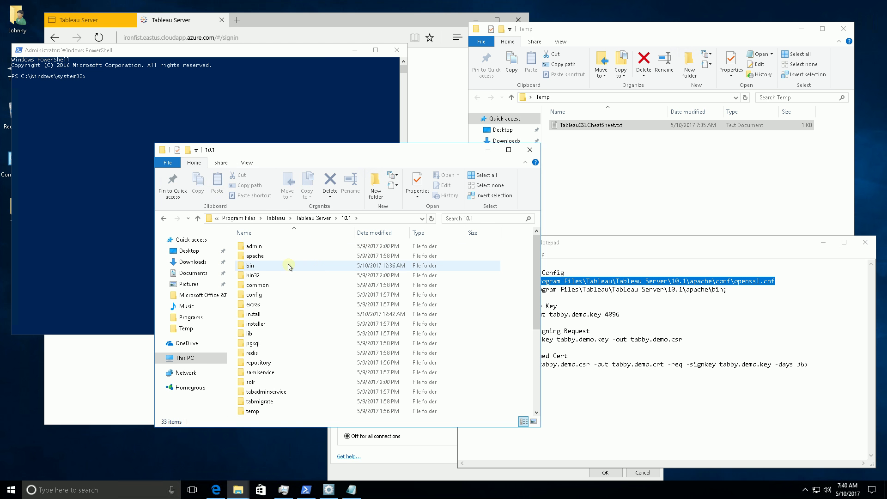
{"action": "double_click", "coordinate": [284, 256]}
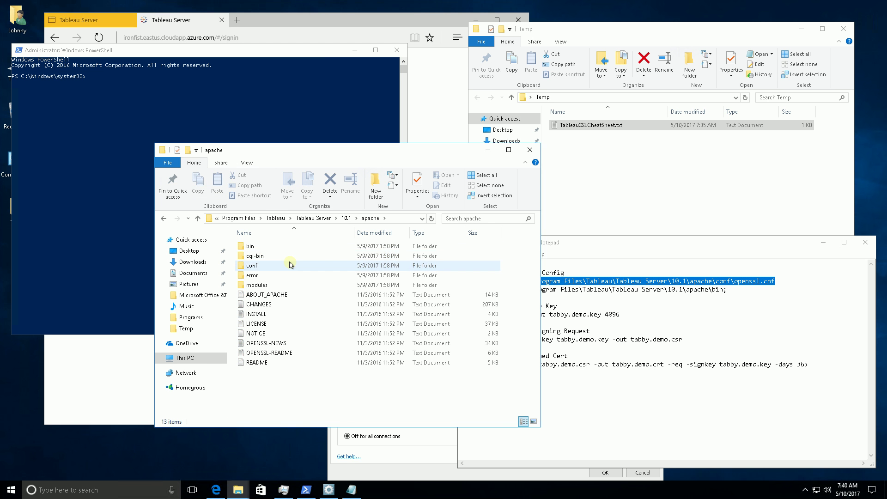
{"action": "double_click", "coordinate": [271, 246]}
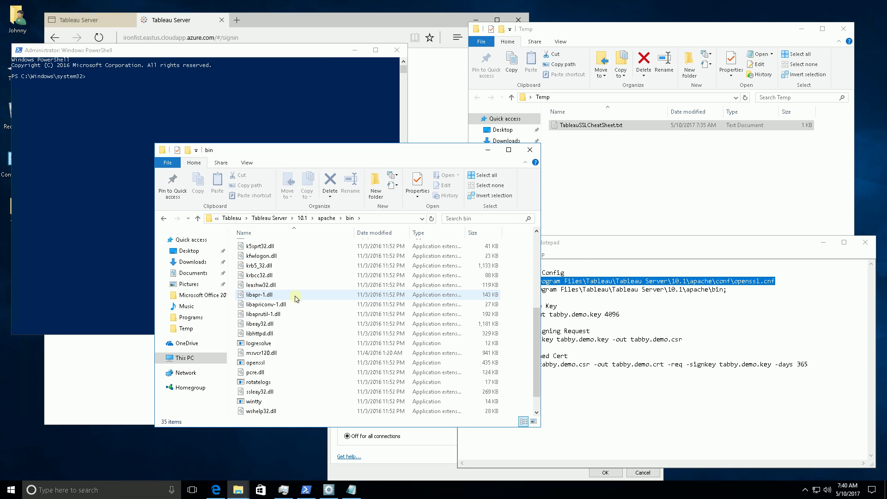
{"action": "scroll", "coordinate": [295, 298], "scroll_direction": "down", "scroll_amount": 6}
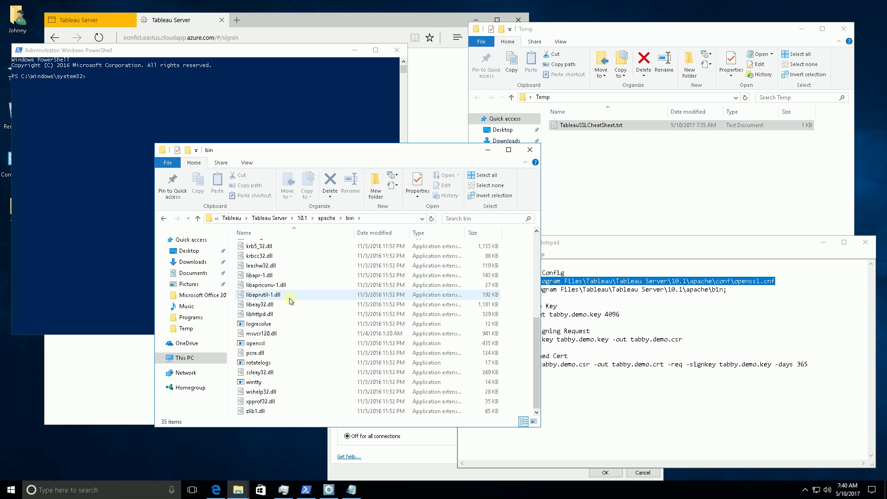
{"action": "left_click", "coordinate": [268, 344]}
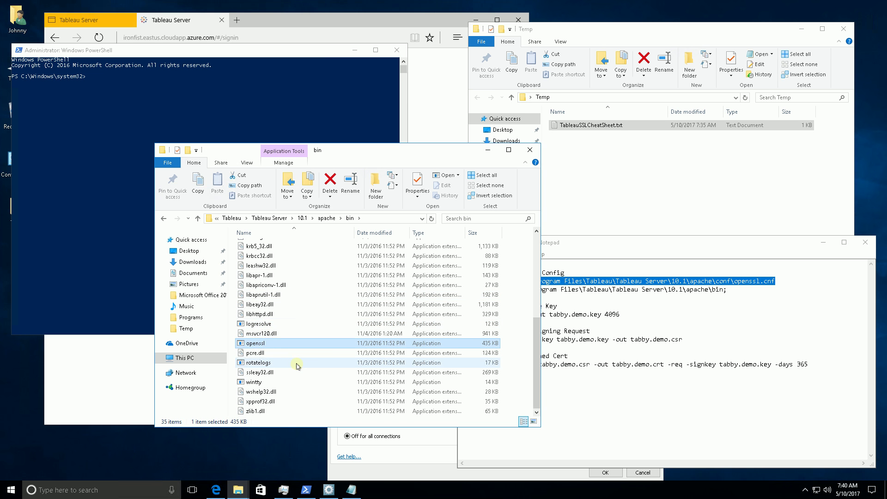
{"action": "left_click", "coordinate": [397, 219]}
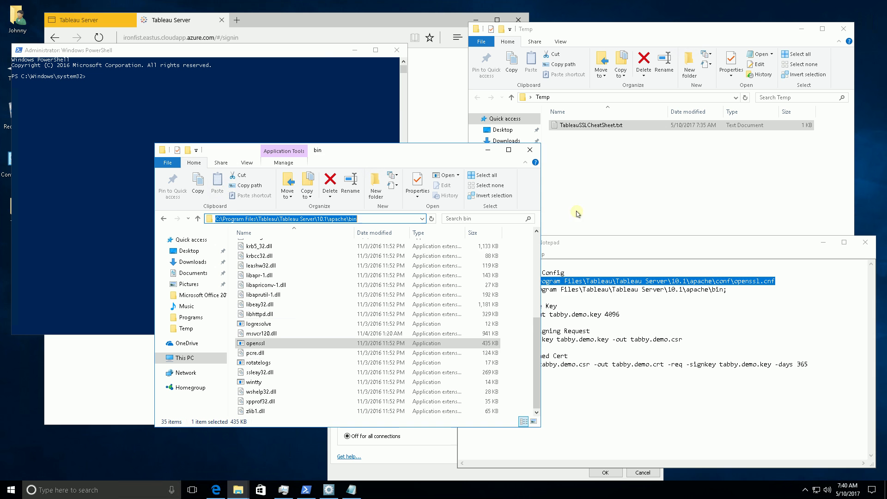
Select the whole OPENSSL_CONF line in the cheat sheet.
{"action": "left_click", "coordinate": [688, 272]}
{"action": "left_click_drag", "start_coordinate": [727, 289], "coordinate": [435, 277]}
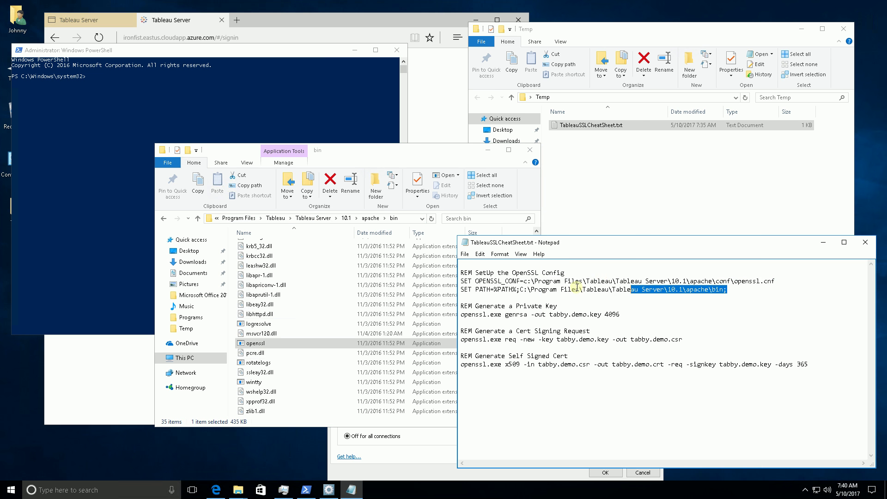
{"action": "left_click", "coordinate": [708, 298]}
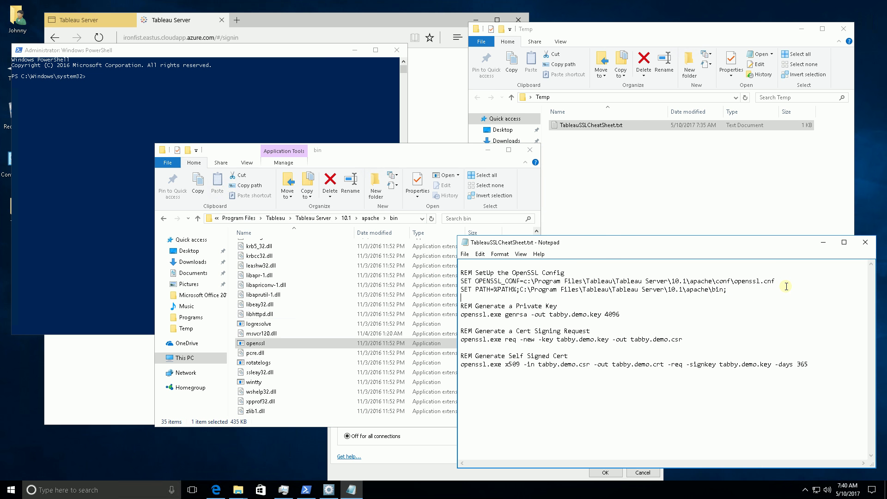
{"action": "left_click_drag", "start_coordinate": [776, 281], "coordinate": [429, 283]}
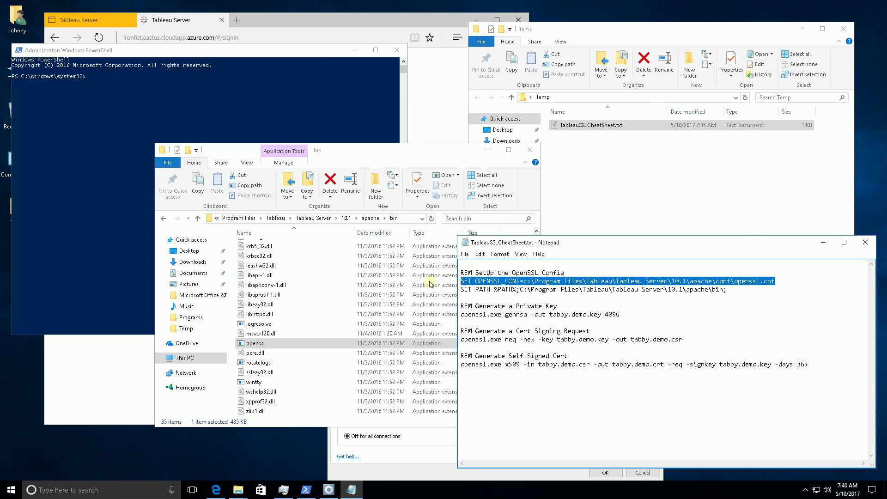
Select the Temp folder's full path and bring the PowerShell console forward.
{"action": "left_click", "coordinate": [670, 185]}
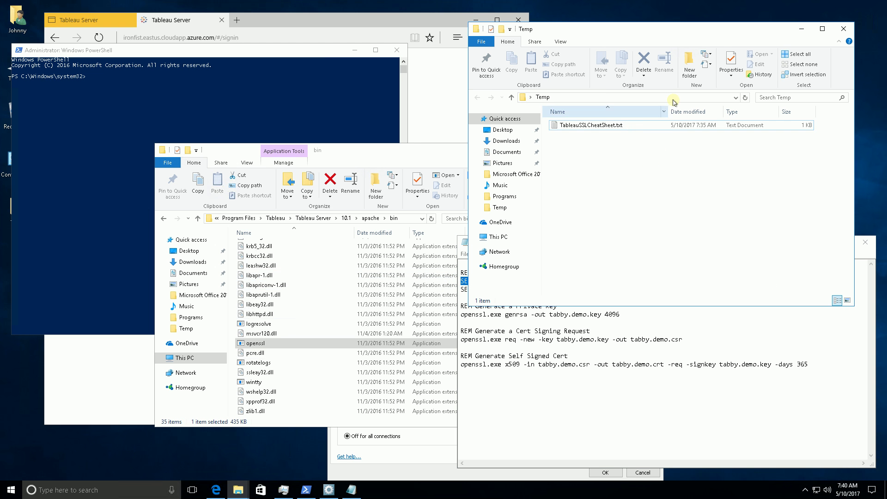
{"action": "left_click", "coordinate": [679, 99]}
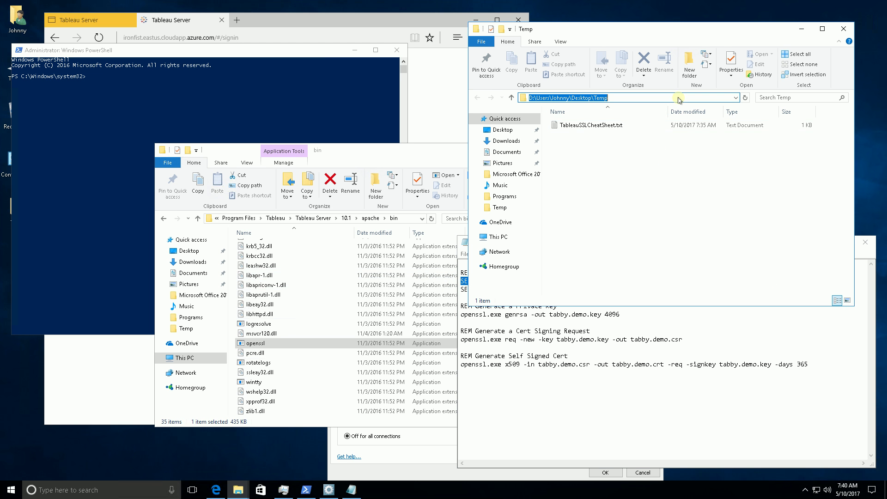
{"action": "left_click", "coordinate": [668, 187]}
{"action": "left_click", "coordinate": [266, 107]}
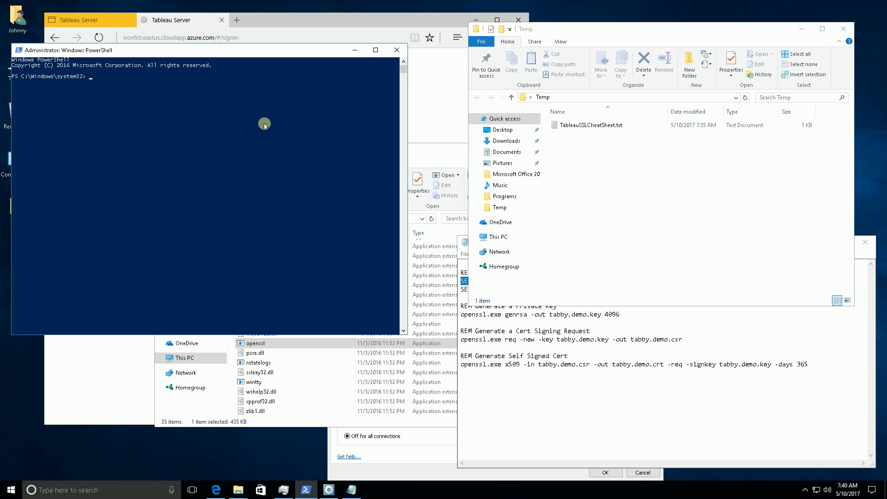
Change into the Temp folder on drive D: and start a cmd shell.
{"action": "key", "text": "Return"}
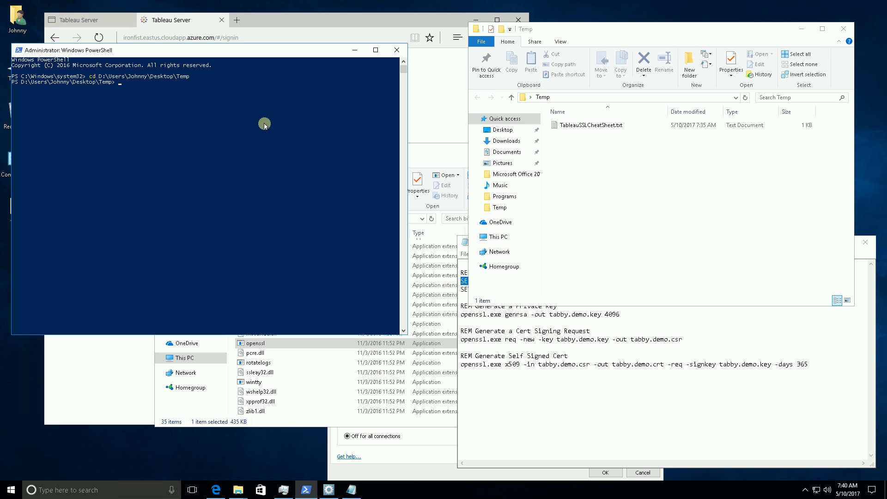
{"action": "type", "text": "d:"}
{"action": "key", "text": "Return"}
{"action": "key", "text": "Return"}
{"action": "type", "text": "cmd"}
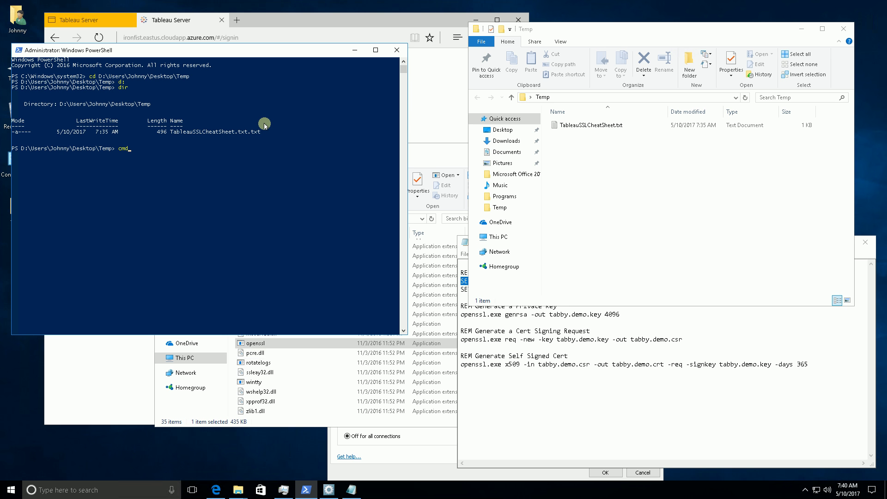
{"action": "key", "text": "Return"}
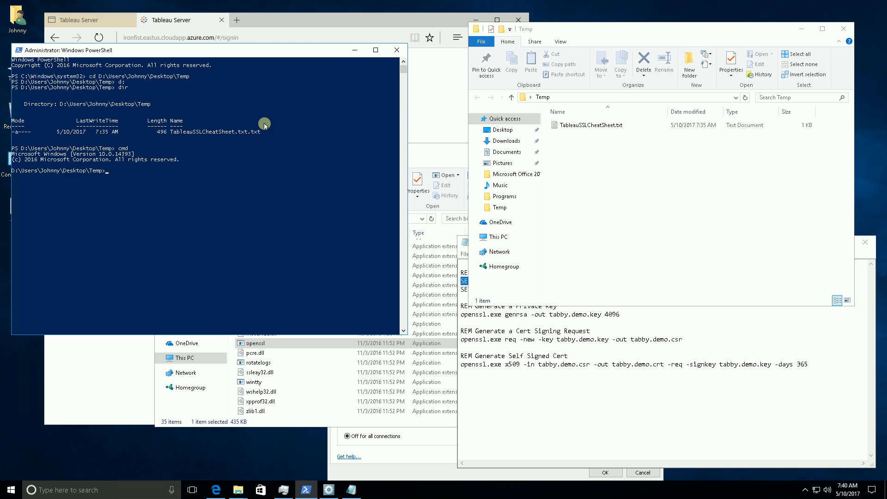
Copy the OPENSSL_CONF SET line from the cheat sheet and run it in the console.
{"action": "left_click", "coordinate": [631, 339]}
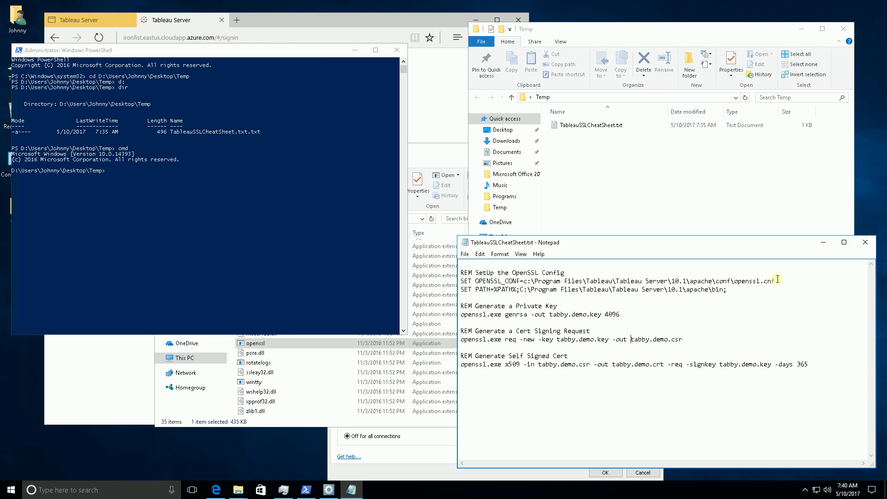
{"action": "left_click_drag", "start_coordinate": [777, 280], "coordinate": [409, 283]}
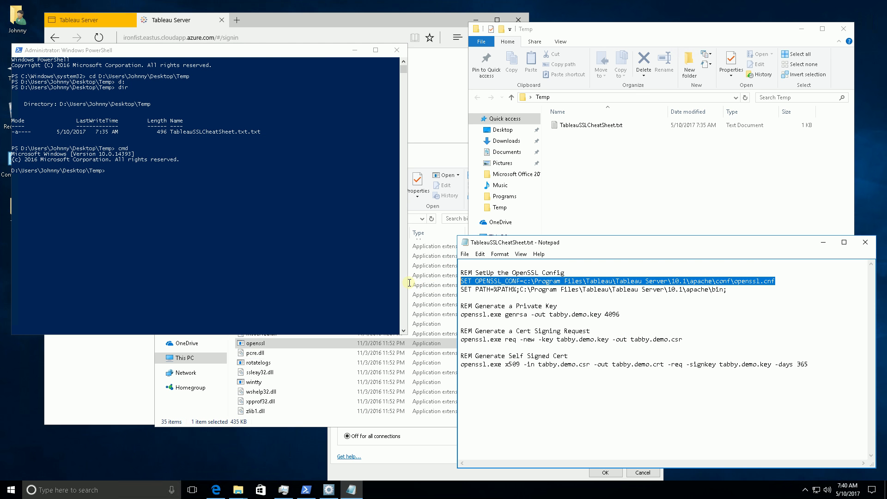
{"action": "key", "text": "ctrl+c"}
{"action": "left_click", "coordinate": [133, 216]}
{"action": "right_click", "coordinate": [133, 215]}
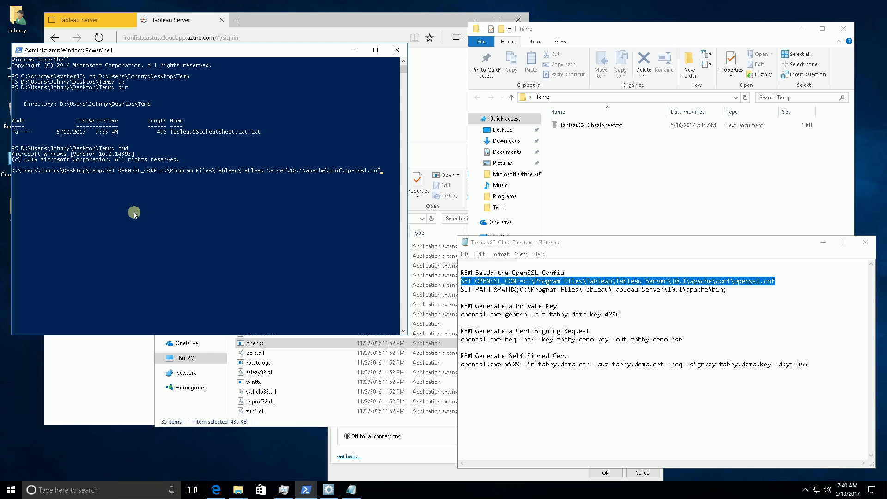
{"action": "key", "text": "Return"}
Run the PATH SET line to append Tableau's apache bin folder.
{"action": "left_click", "coordinate": [739, 315]}
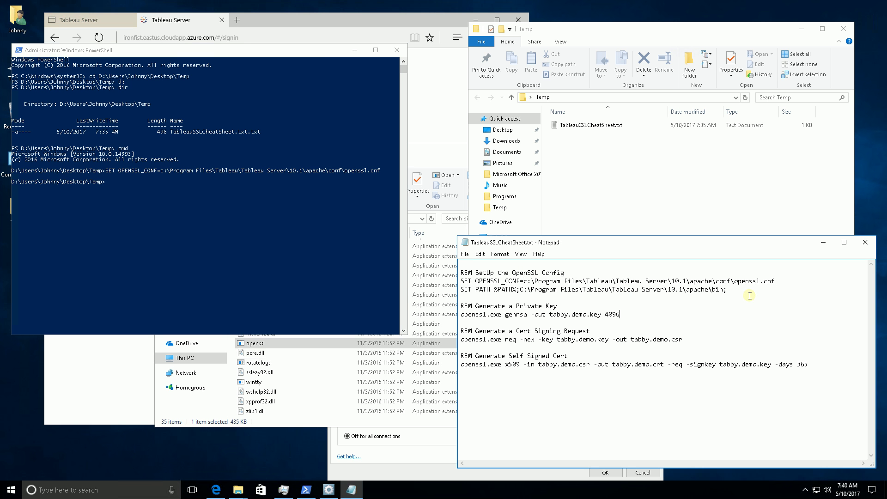
{"action": "left_click_drag", "start_coordinate": [739, 290], "coordinate": [414, 292]}
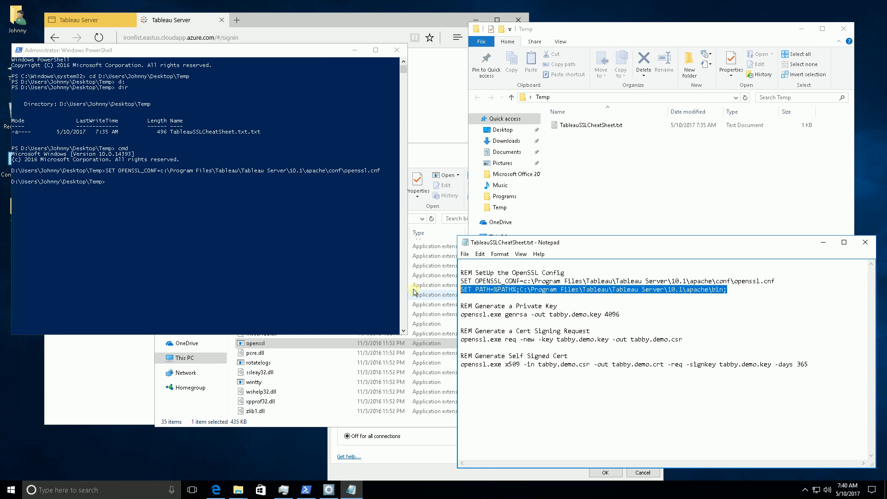
{"action": "left_click", "coordinate": [130, 226]}
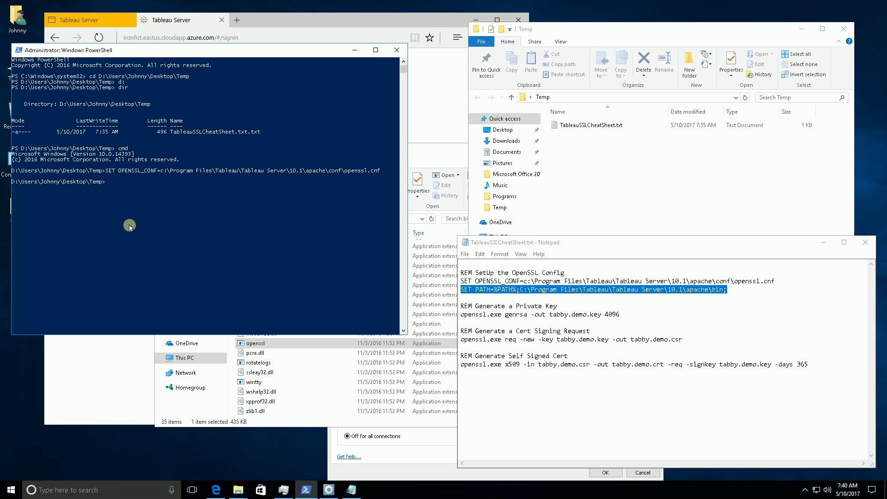
{"action": "right_click", "coordinate": [130, 226]}
{"action": "key", "text": "Return"}
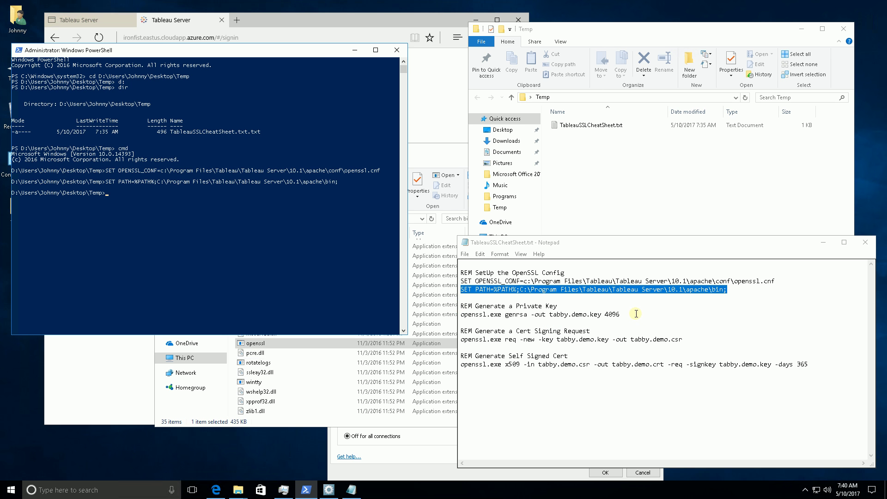
Paste and run the openssl genrsa command to create the 4096-bit tabby.demo.key.
{"action": "left_click_drag", "start_coordinate": [621, 314], "coordinate": [450, 317]}
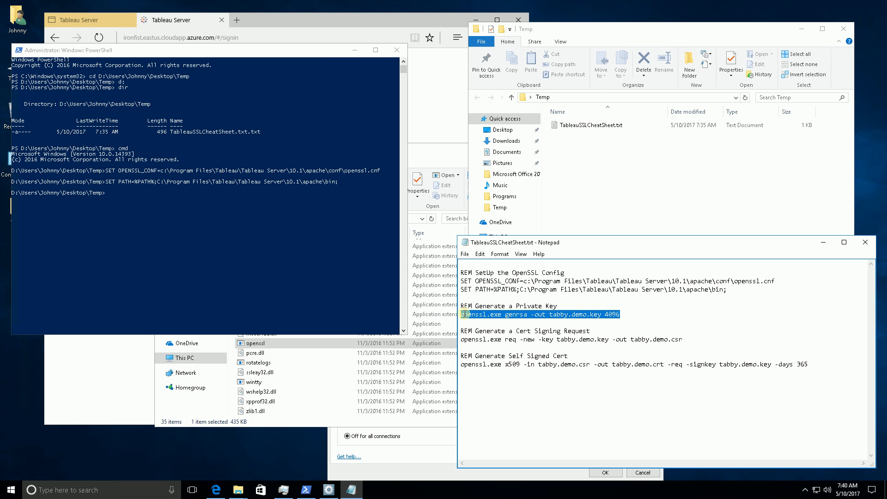
{"action": "left_click", "coordinate": [204, 209]}
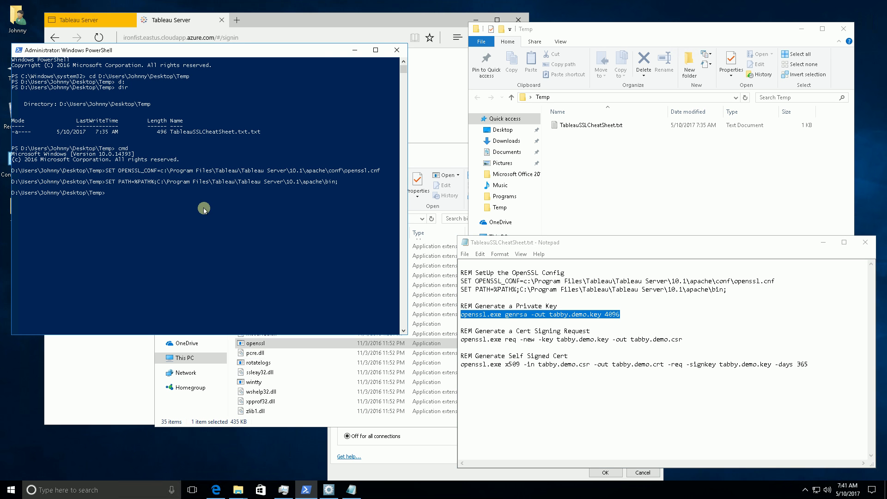
{"action": "right_click", "coordinate": [196, 208]}
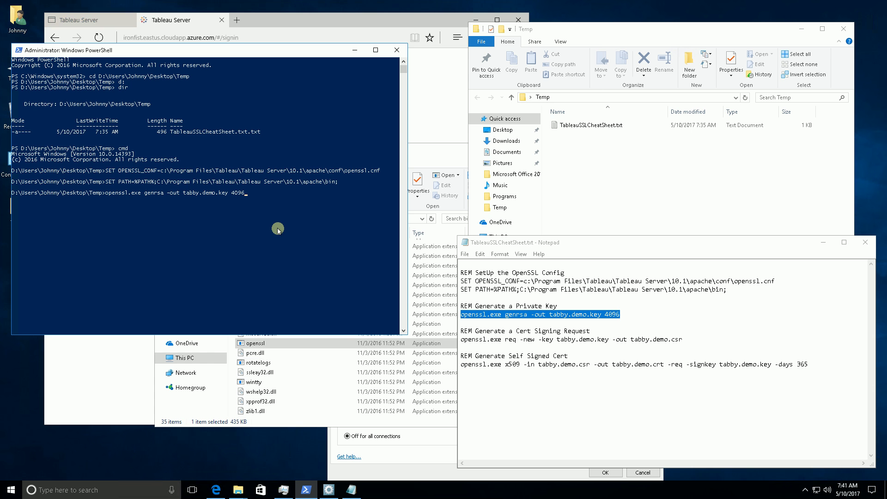
{"action": "key", "text": "Return"}
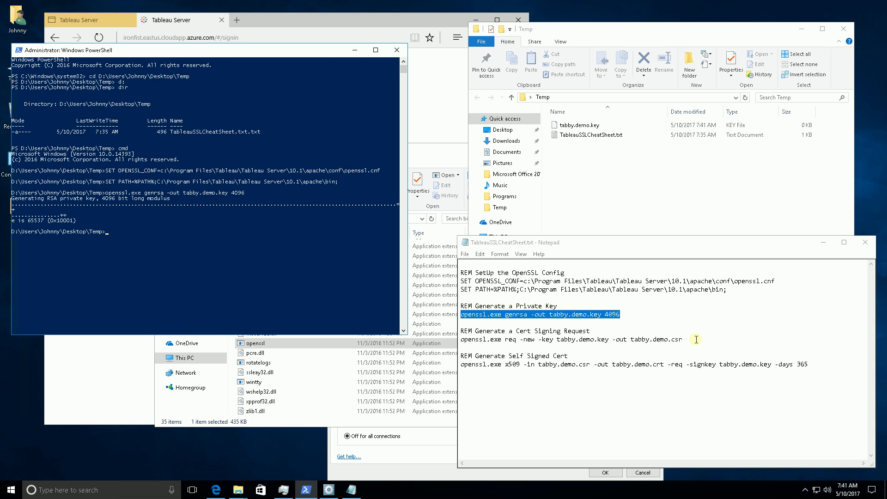
Paste and run the openssl req command for tabby.demo.csr from the cheat sheet.
{"action": "left_click_drag", "start_coordinate": [697, 339], "coordinate": [466, 342]}
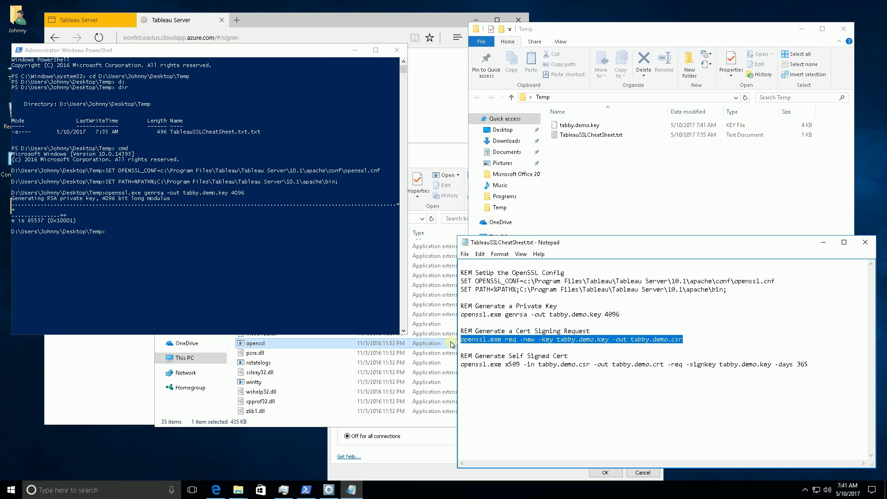
{"action": "left_click", "coordinate": [379, 273]}
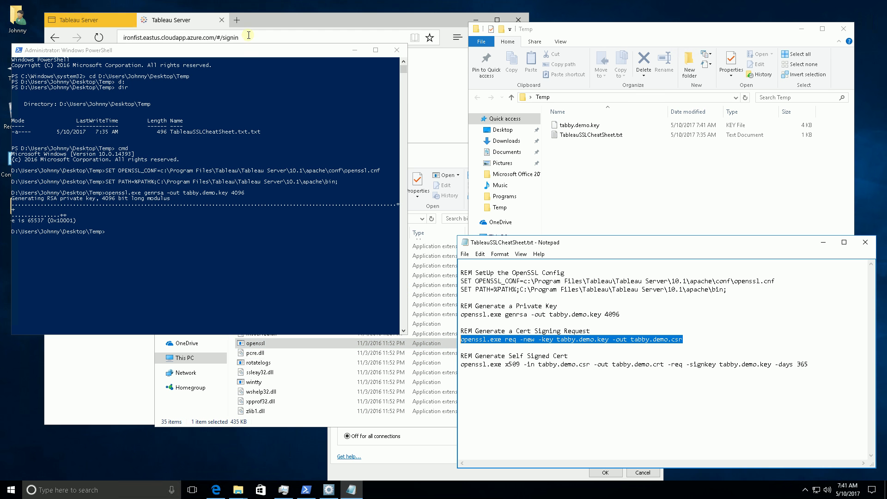
{"action": "left_click", "coordinate": [206, 225]}
{"action": "right_click", "coordinate": [200, 243]}
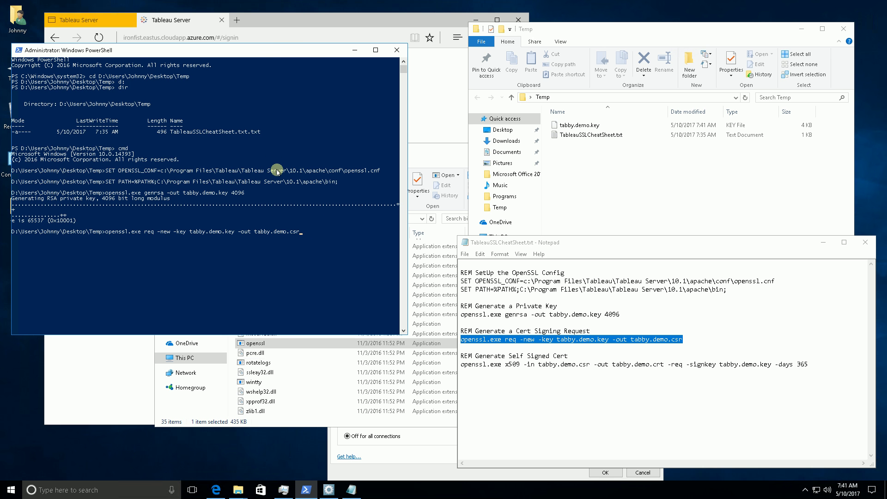
{"action": "key", "text": "Return"}
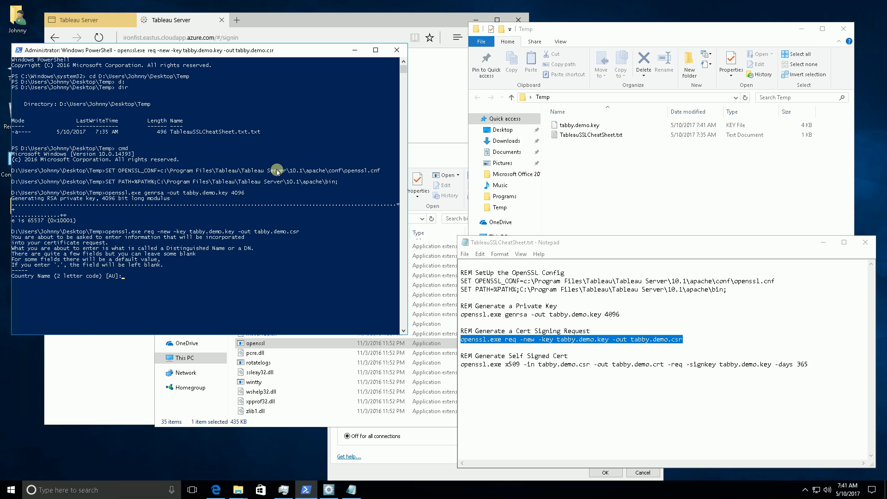
Answer US, WA, Seattle, CodeCowboyOrg and unit 'Code CowBoy Org' at the prompts.
{"action": "type", "text": "US"}
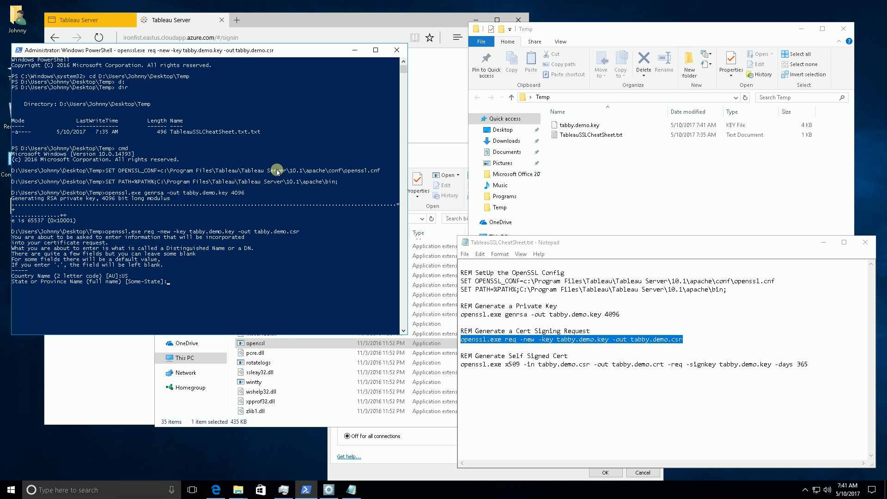
{"action": "type", "text": "WA"}
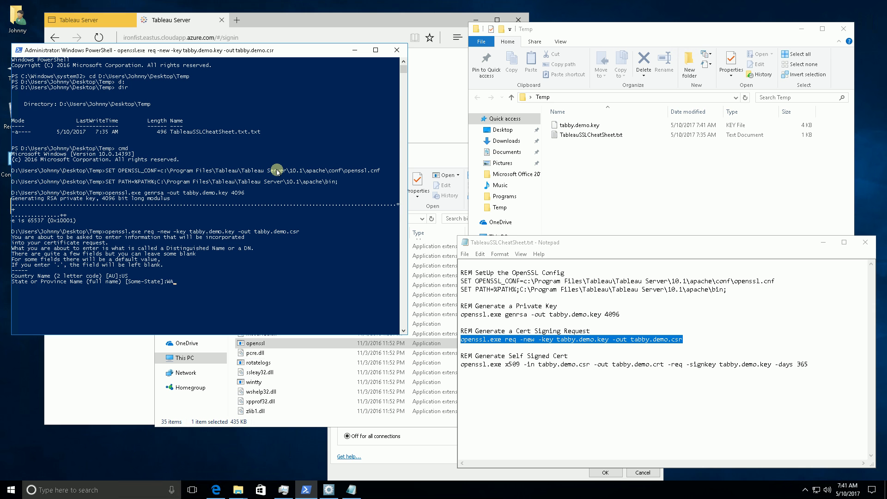
{"action": "key", "text": "Return"}
{"action": "type", "text": "Sea"}
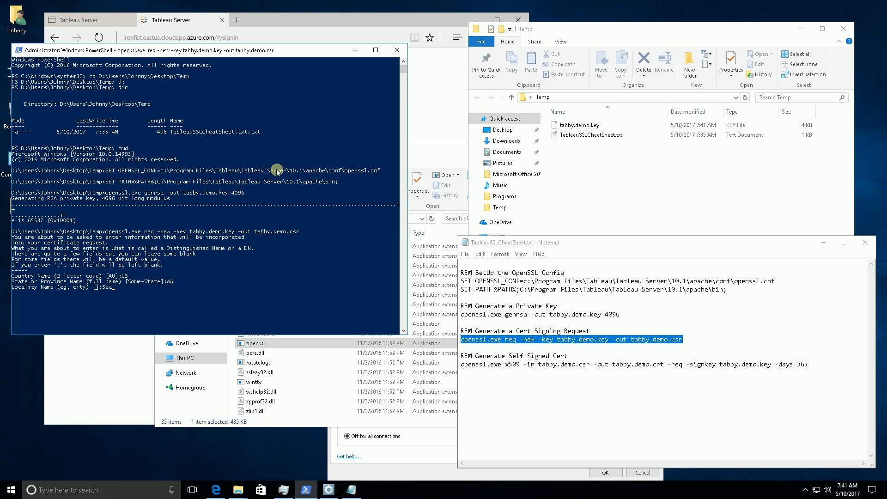
{"action": "type", "text": "ttle"}
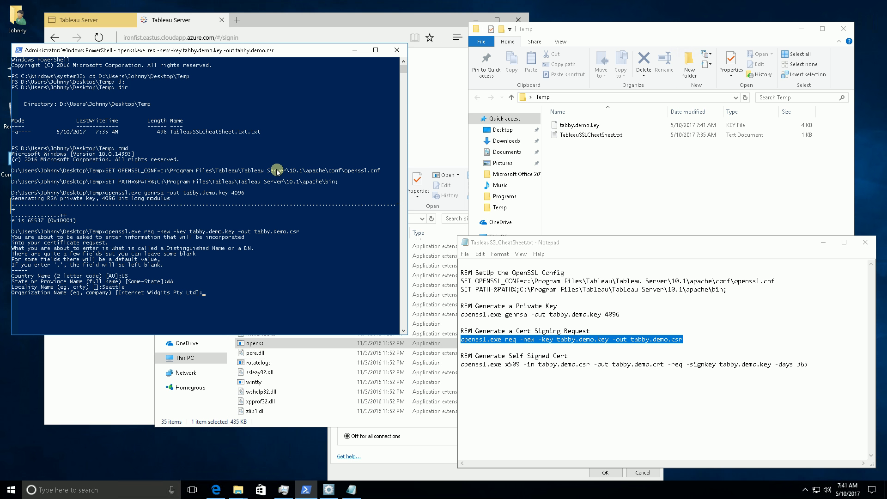
{"action": "type", "text": "CodeC"}
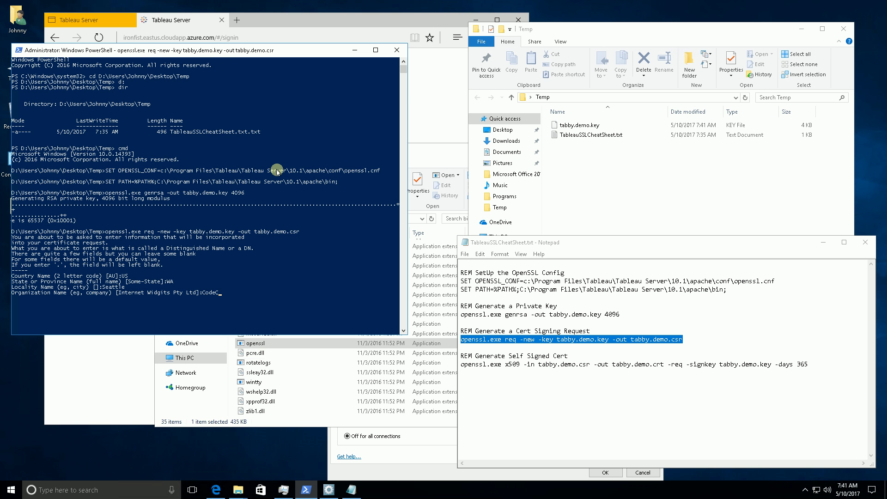
{"action": "type", "text": "owboy"}
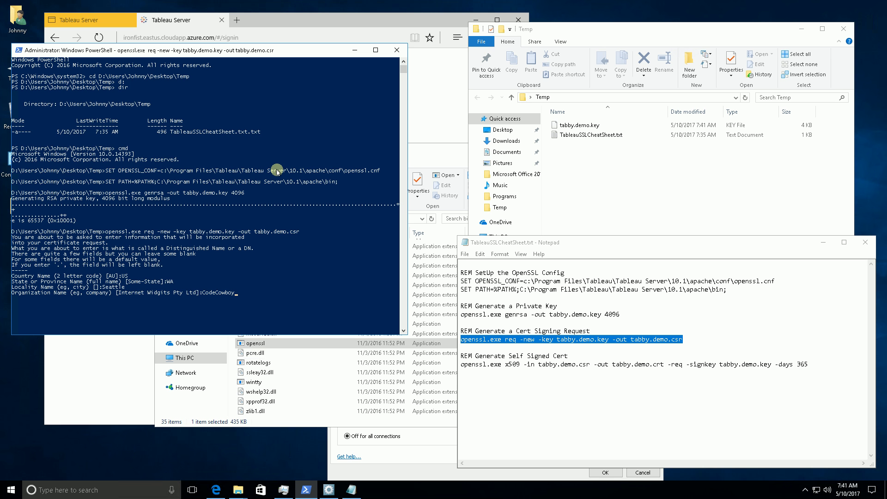
{"action": "type", "text": "g"}
{"action": "key", "text": "Return"}
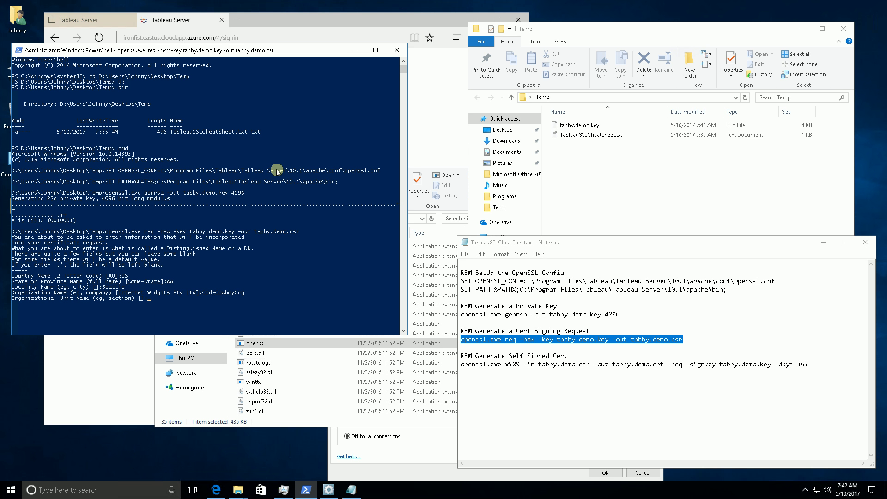
{"action": "type", "text": "Code C"}
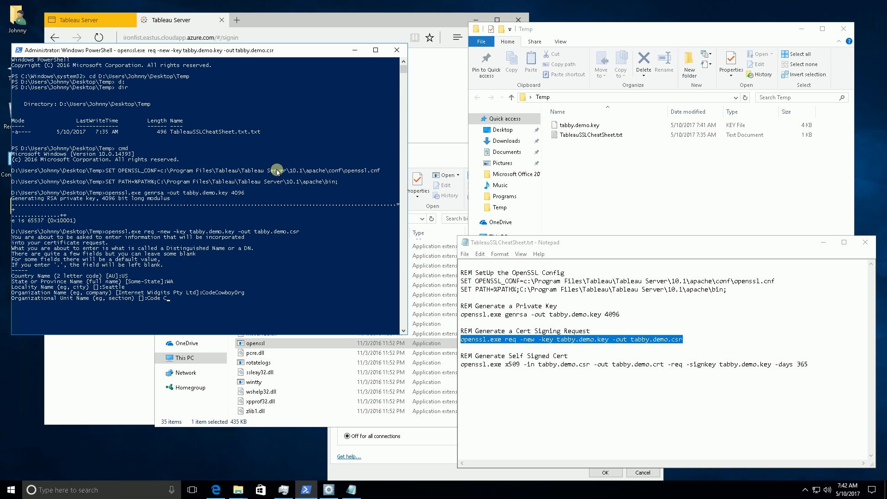
{"action": "type", "text": "owBoy"}
{"action": "type", "text": " O"}
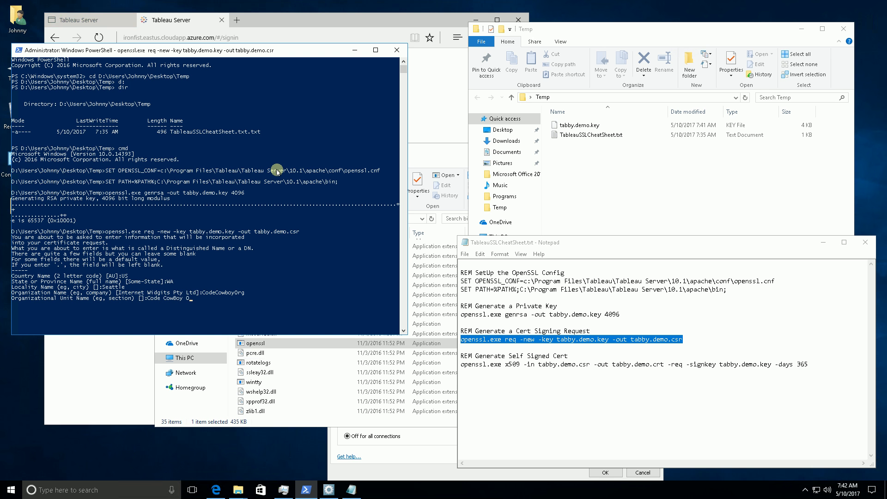
{"action": "type", "text": "rg"}
{"action": "key", "text": "Return"}
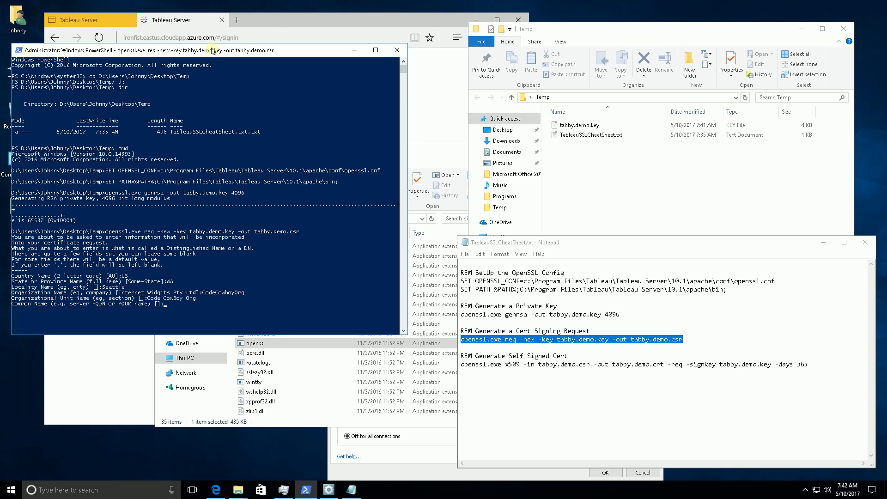
Check the server's full address in the Edge browser address bar.
{"action": "left_click_drag", "start_coordinate": [212, 50], "coordinate": [212, 74]}
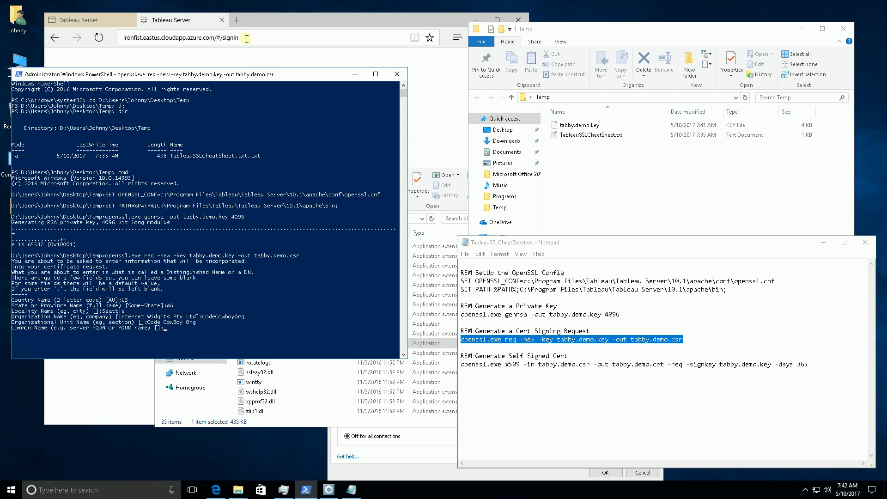
{"action": "left_click", "coordinate": [293, 39]}
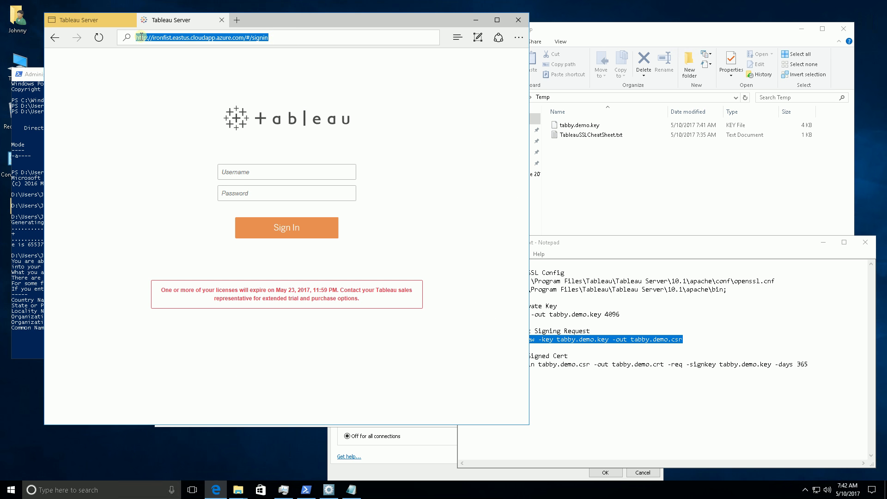
{"action": "left_click", "coordinate": [287, 40]}
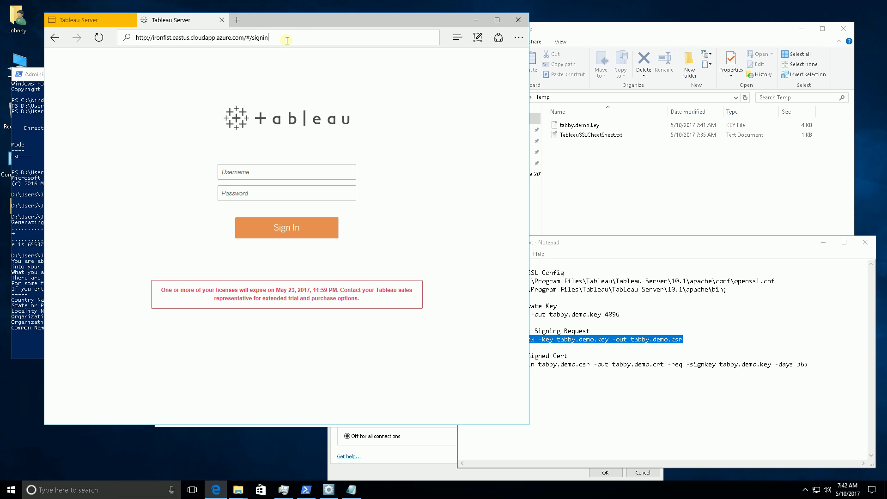
{"action": "key", "text": "Return"}
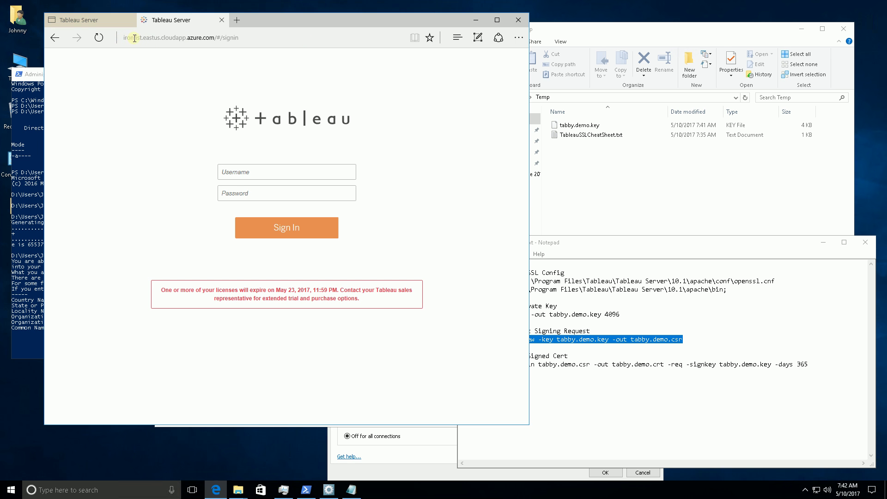
Type ironfist.eastus.cloudapp.azure.com as the common name in the console.
{"action": "left_click", "coordinate": [40, 74]}
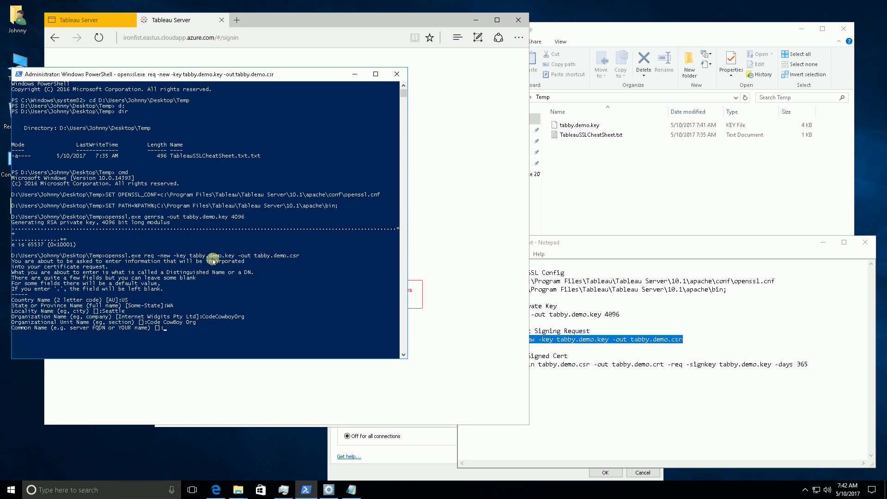
{"action": "type", "text": "ironfi"}
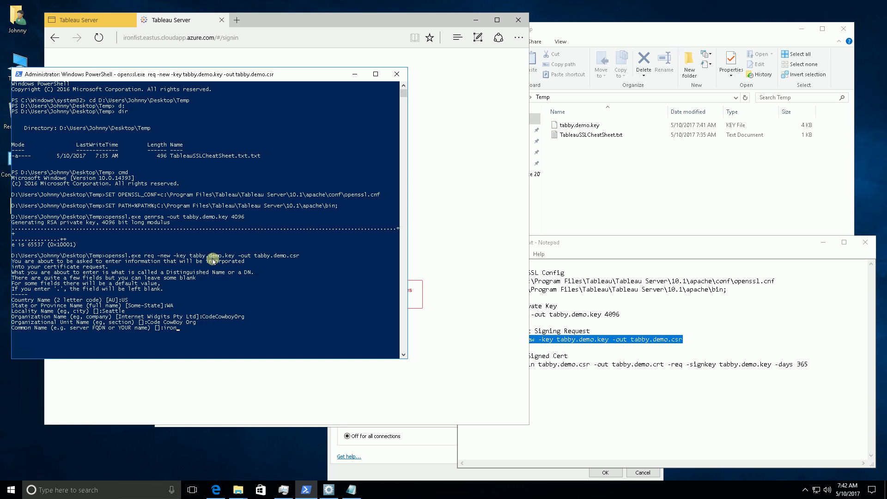
{"action": "type", "text": "r"}
{"action": "key", "text": "BackSpace"}
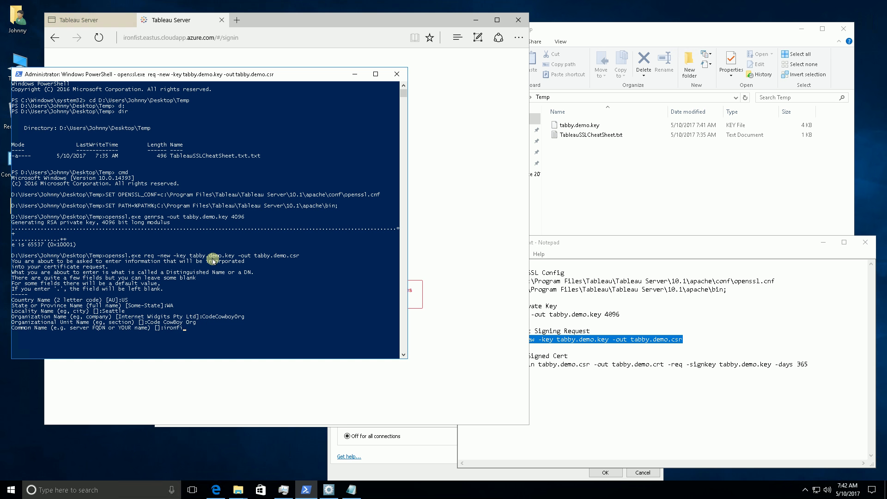
{"action": "type", "text": ".east"}
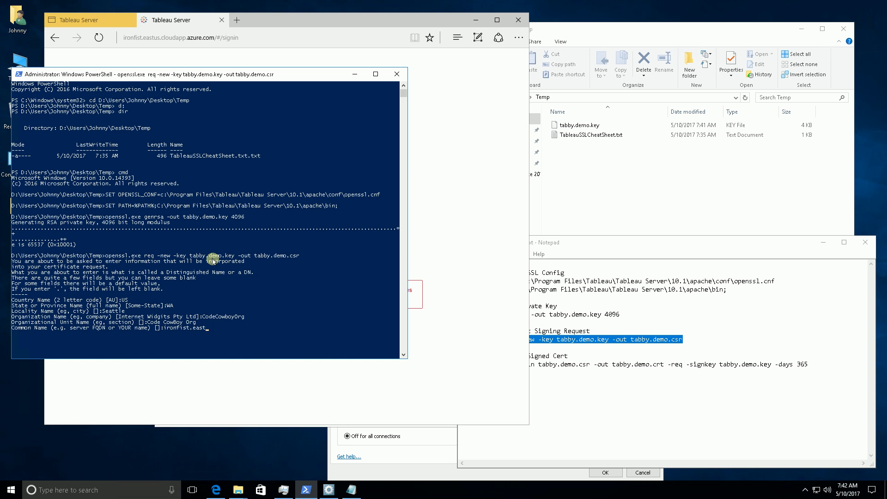
{"action": "type", "text": "us.cl"}
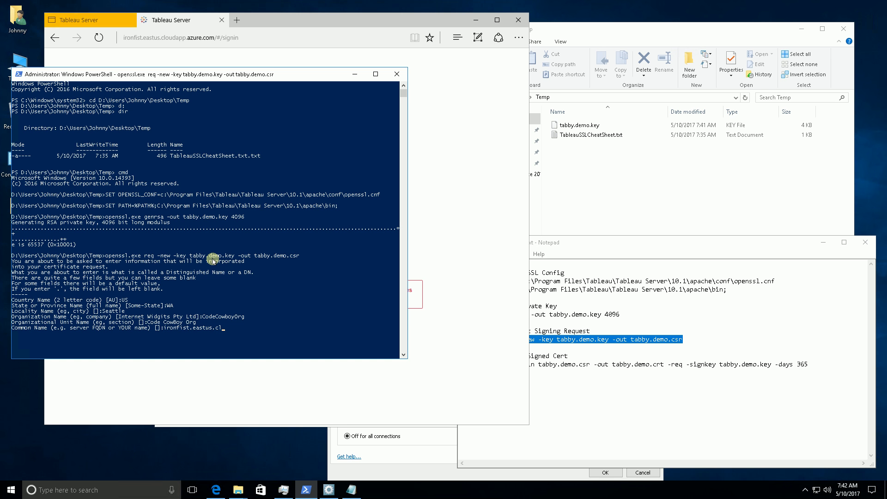
{"action": "type", "text": "oud"}
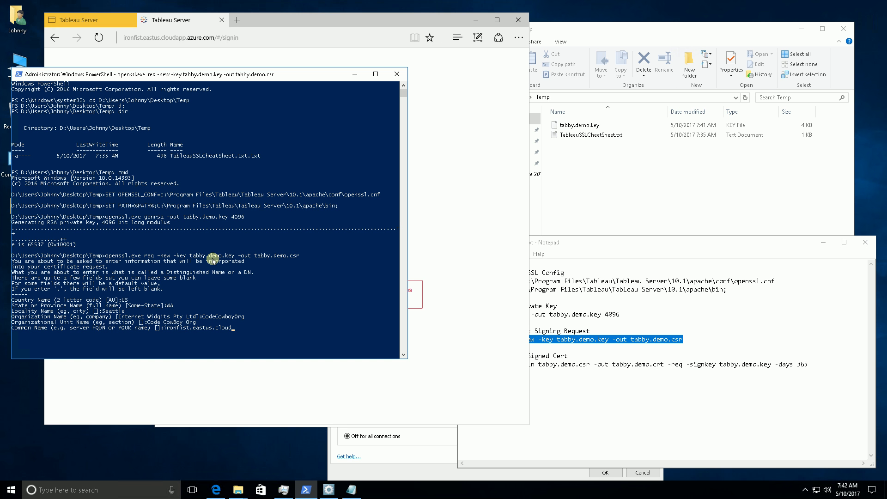
{"action": "type", "text": "app."}
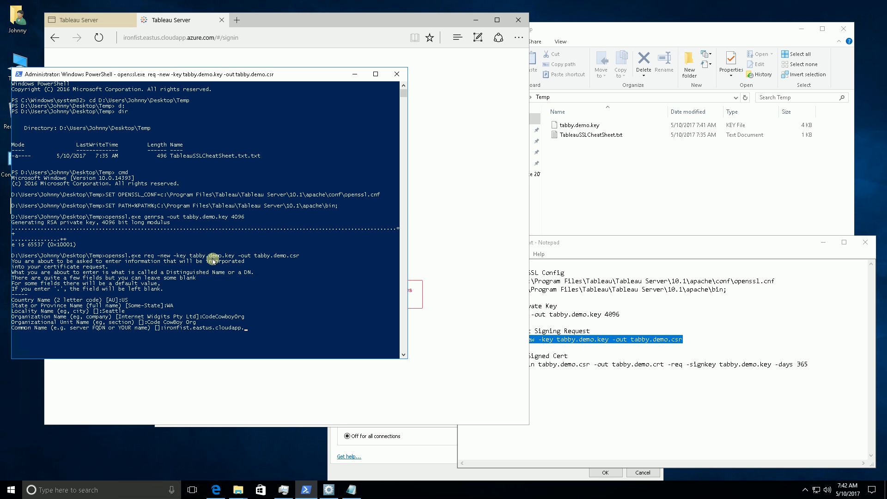
{"action": "type", "text": "azure.com"}
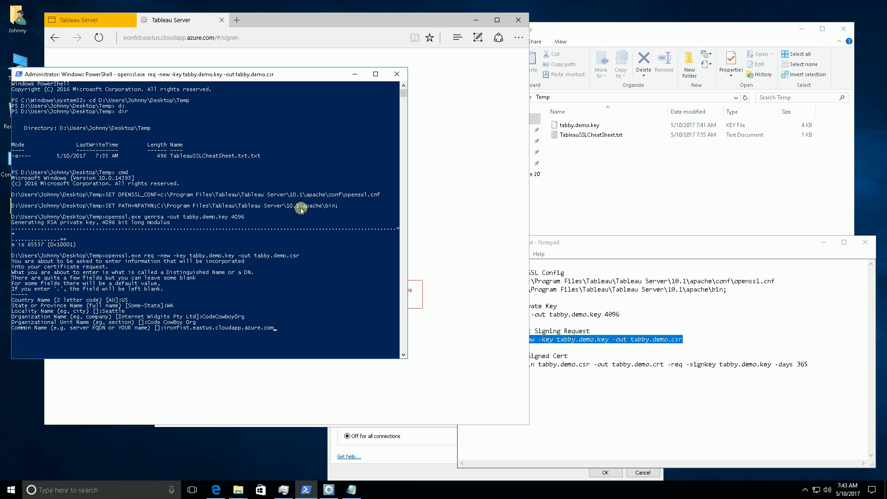
Submit the common name, the CodeCowboyOrg Gmail address, a challenge password, and a blank company name.
{"action": "key", "text": "Return"}
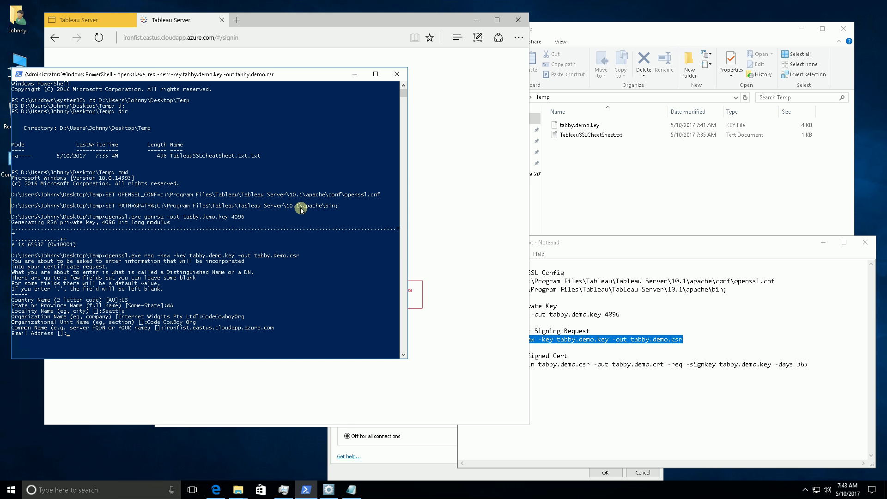
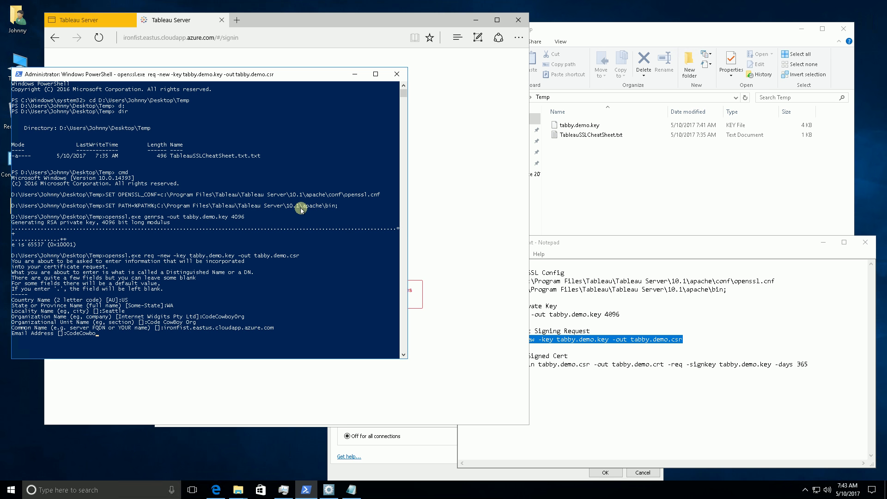
{"action": "key", "text": "Return"}
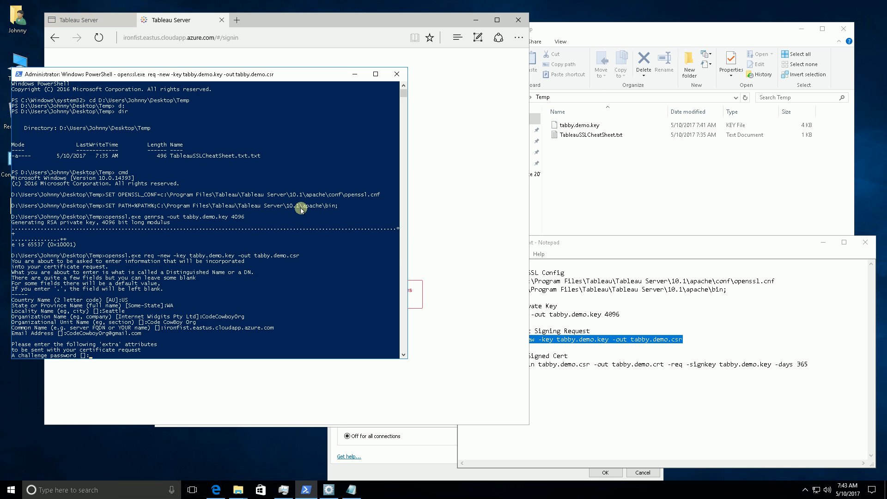
{"action": "type", "text": "password"}
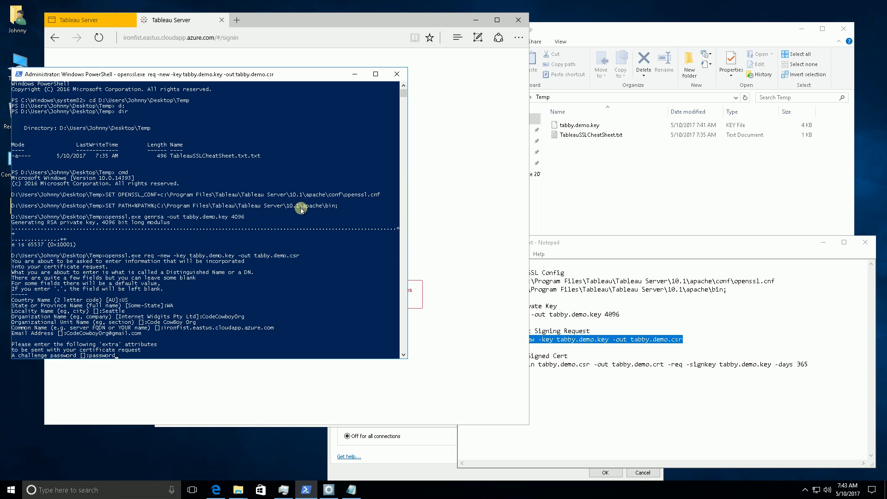
{"action": "key", "text": "Return"}
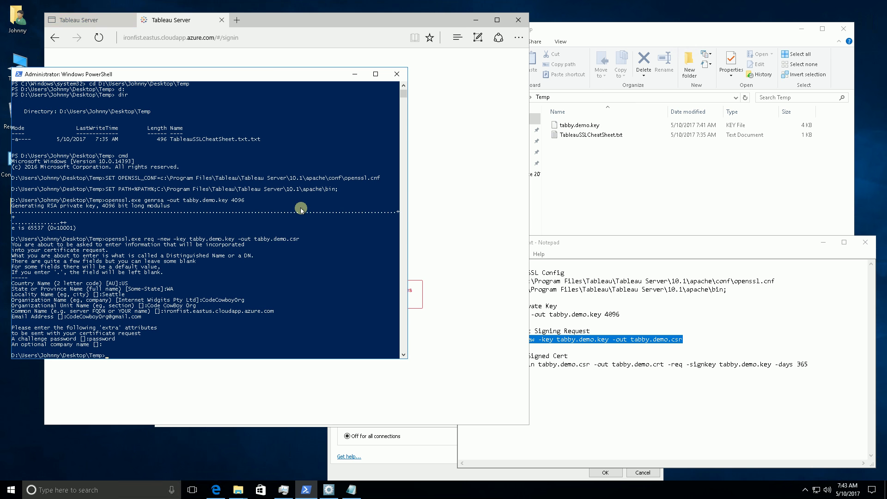
{"action": "key", "text": "Return"}
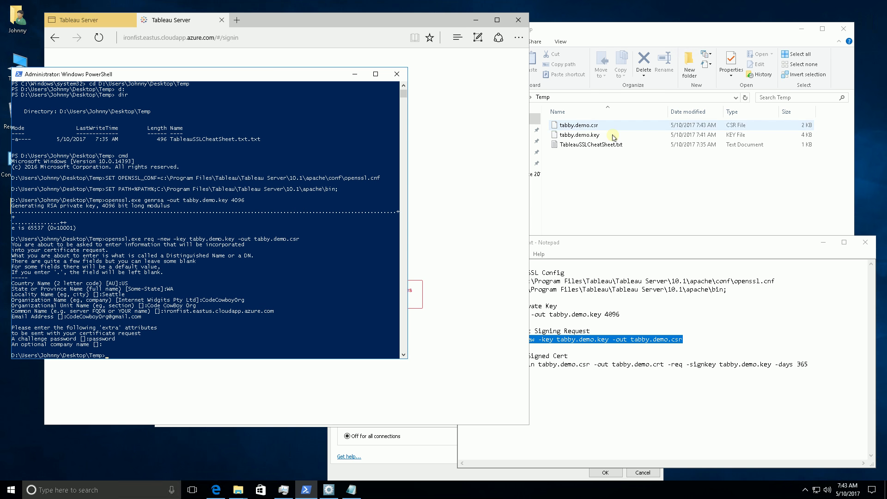
Paste the cheat sheet's openssl x509 command for tabby.demo.crt, valid 365 days, at the PowerShell prompt.
{"action": "left_click", "coordinate": [605, 126]}
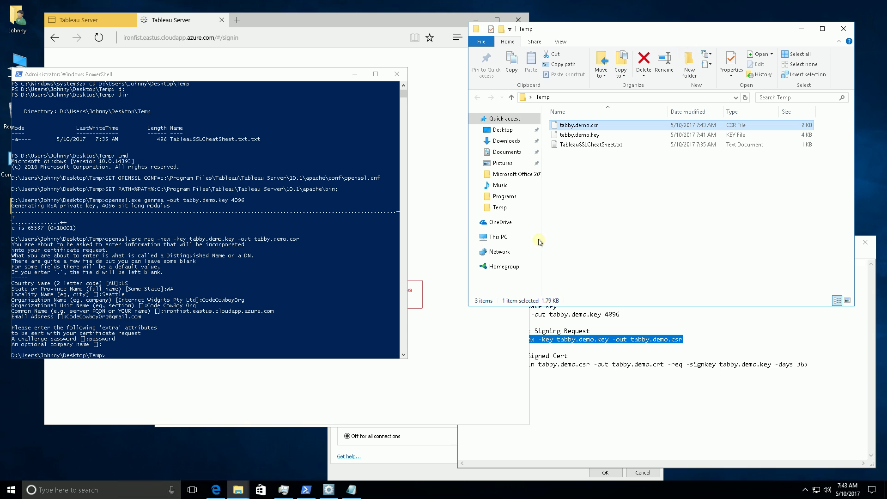
{"action": "left_click", "coordinate": [612, 364]}
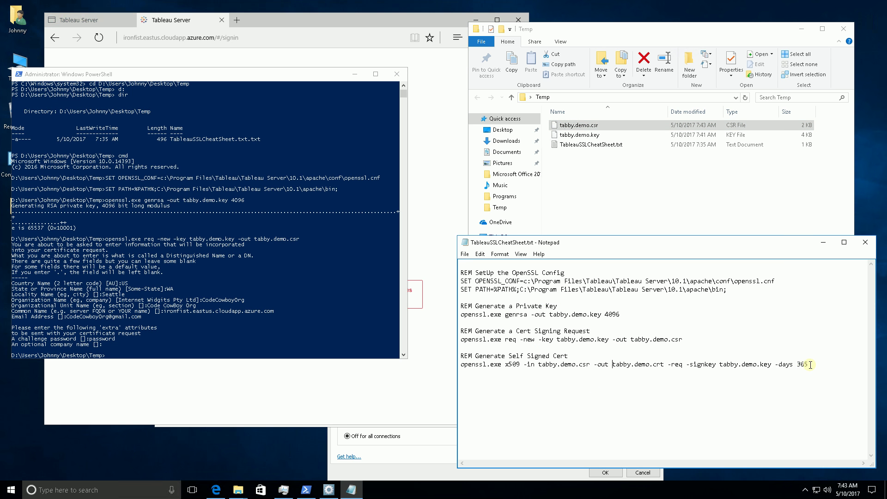
{"action": "left_click_drag", "start_coordinate": [809, 365], "coordinate": [441, 370]}
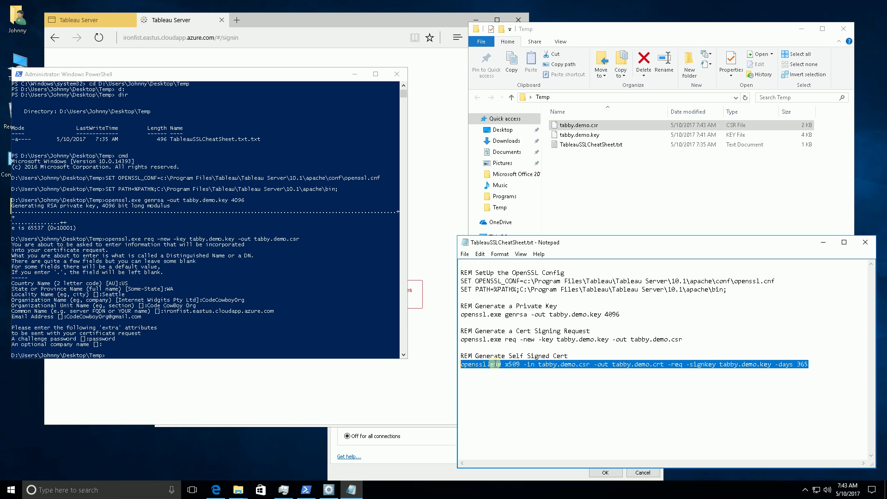
{"action": "left_click", "coordinate": [238, 77]}
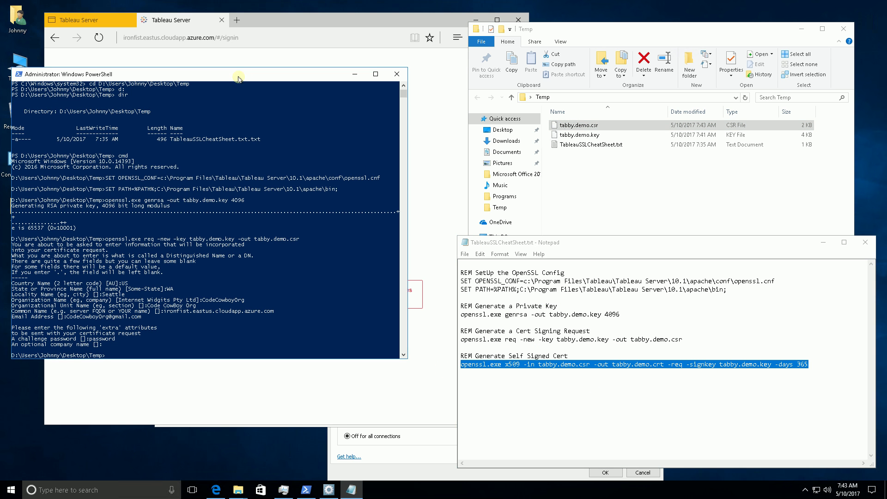
{"action": "right_click", "coordinate": [187, 190]}
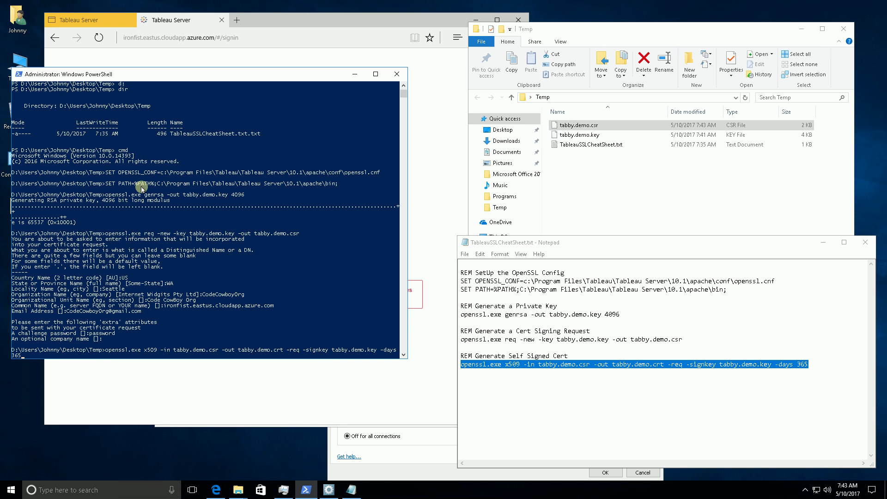
Create tabby.demo.crt and review it: issued to ironfist.eastus.cloudapp.azure.com, valid 5/10/2017–5/10/2018.
{"action": "key", "text": "Return"}
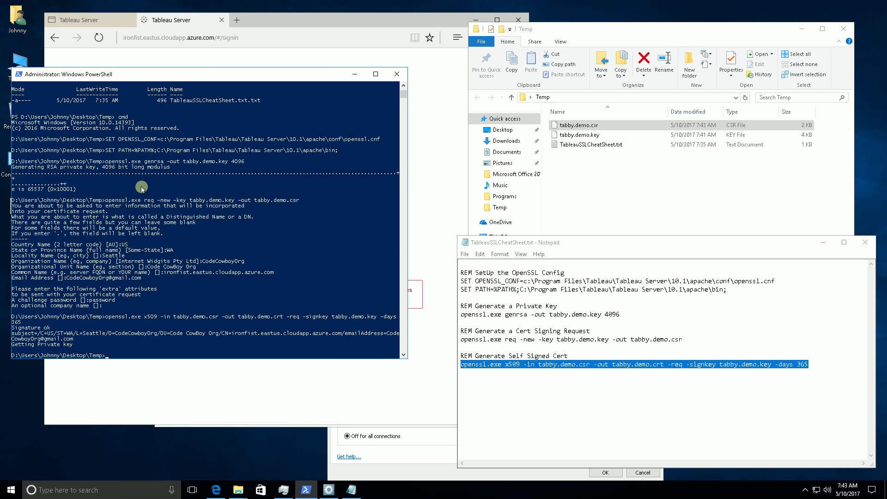
{"action": "left_click", "coordinate": [574, 125]}
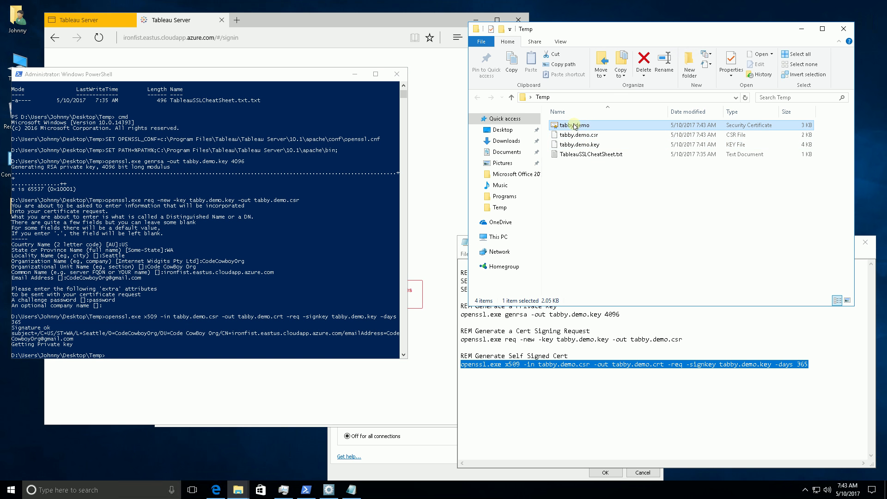
{"action": "left_click", "coordinate": [571, 219]}
{"action": "left_click", "coordinate": [578, 126]}
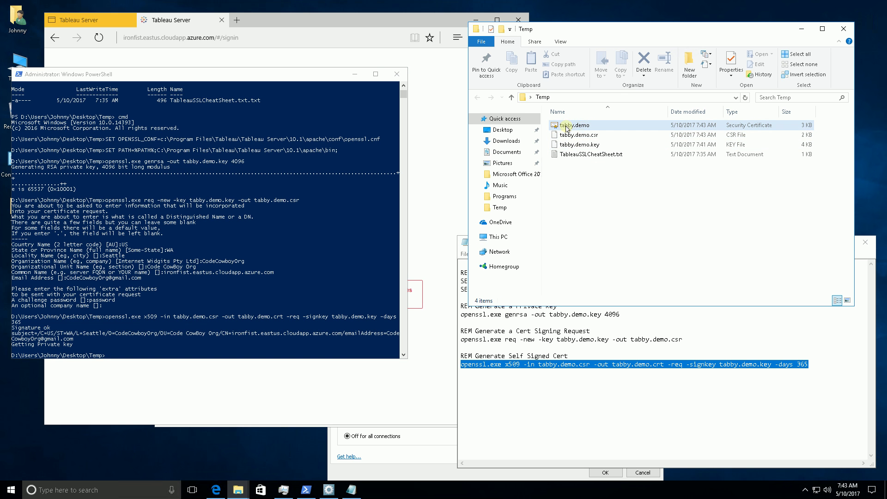
{"action": "double_click", "coordinate": [580, 126]}
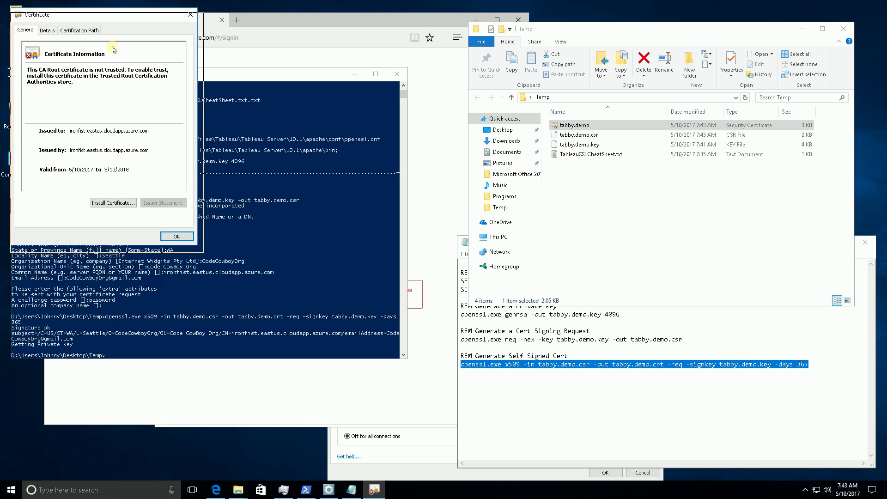
{"action": "left_click_drag", "start_coordinate": [106, 15], "coordinate": [119, 61]}
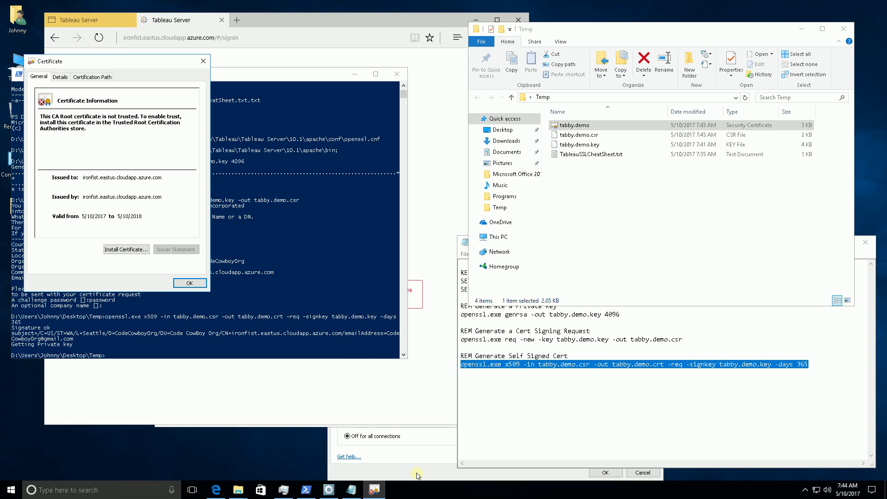
{"action": "left_click", "coordinate": [419, 476]}
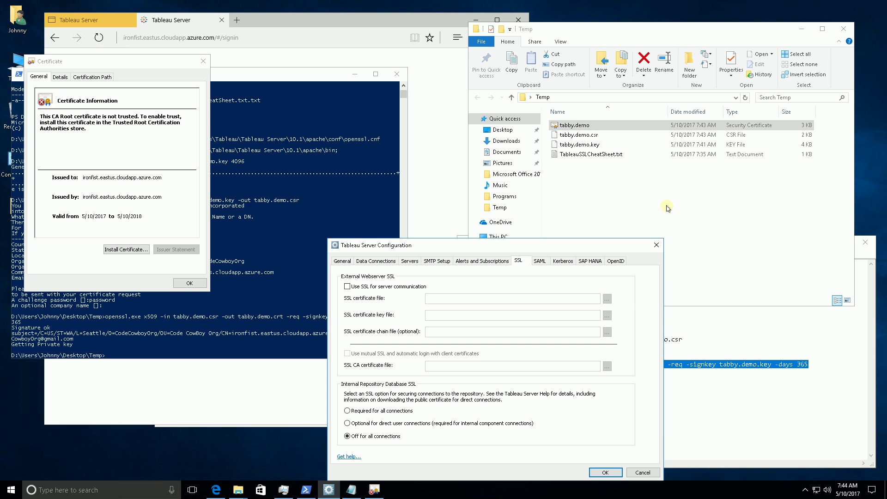
Enable Use SSL and choose tabby.demo.crt from D:\Users\Johnny\Desktop\Temp as the certificate.
{"action": "left_click", "coordinate": [673, 133]}
{"action": "left_click", "coordinate": [670, 97]}
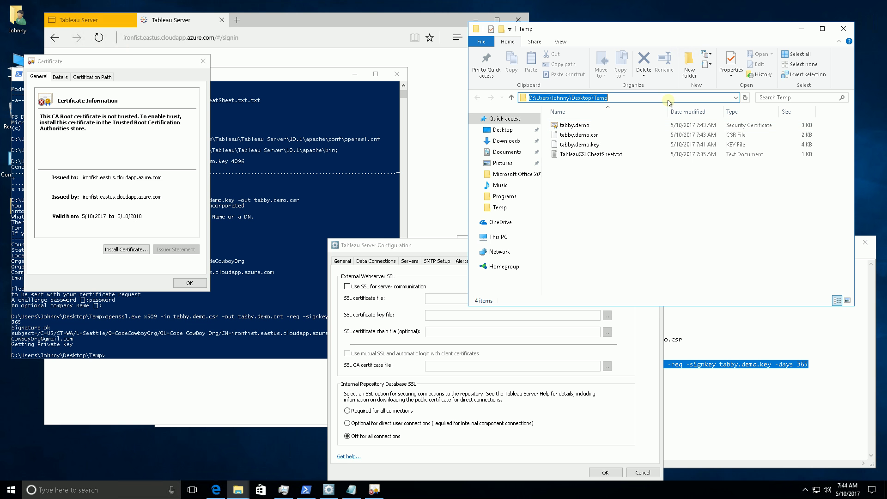
{"action": "left_click", "coordinate": [619, 324]}
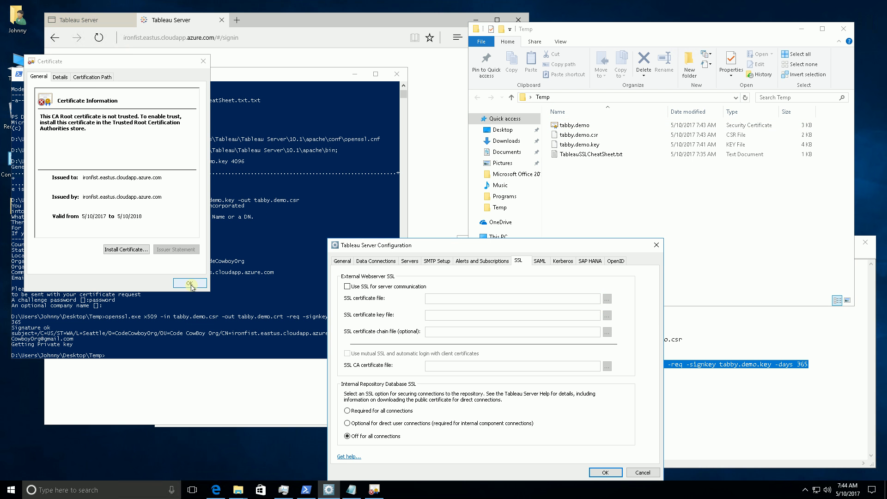
{"action": "left_click", "coordinate": [189, 283]}
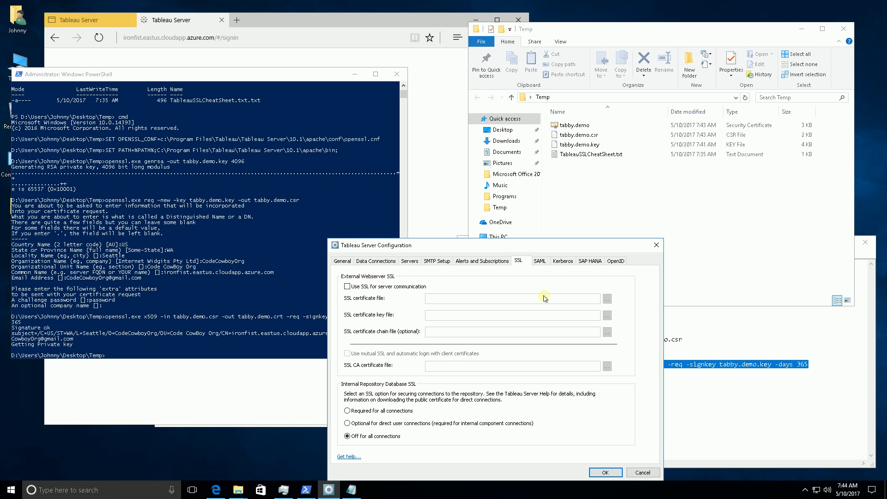
{"action": "left_click", "coordinate": [347, 286]}
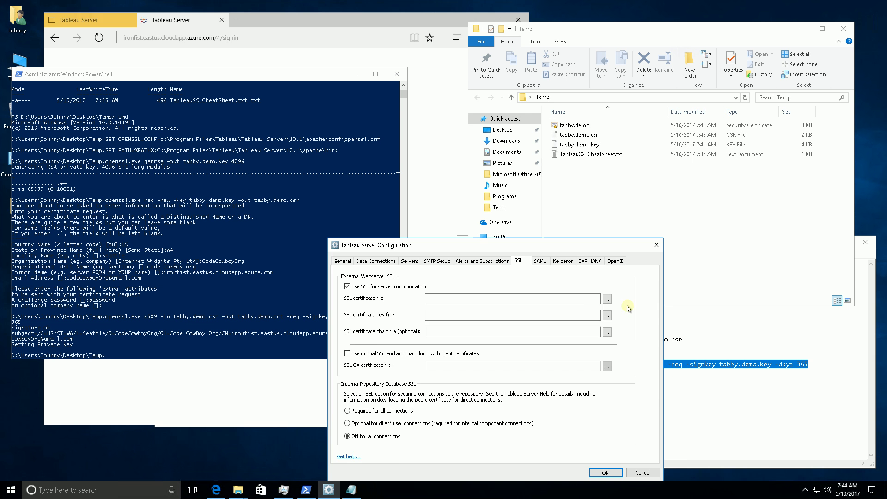
{"action": "left_click", "coordinate": [607, 299]}
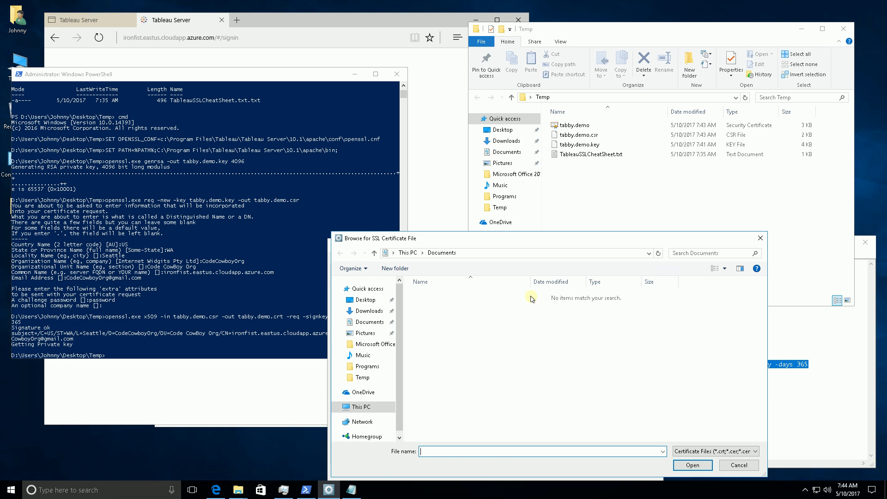
{"action": "type", "text": "D:\\Users\\Johnny\\Desktop\\Temp"}
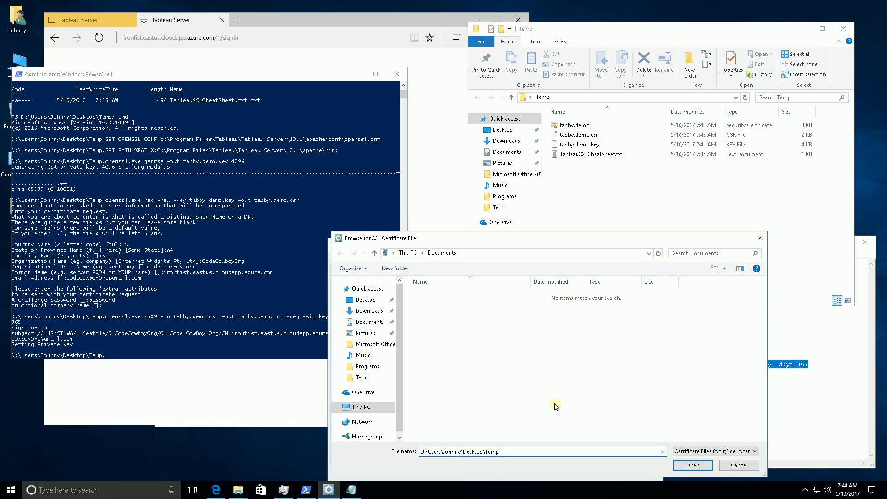
{"action": "key", "text": "Return"}
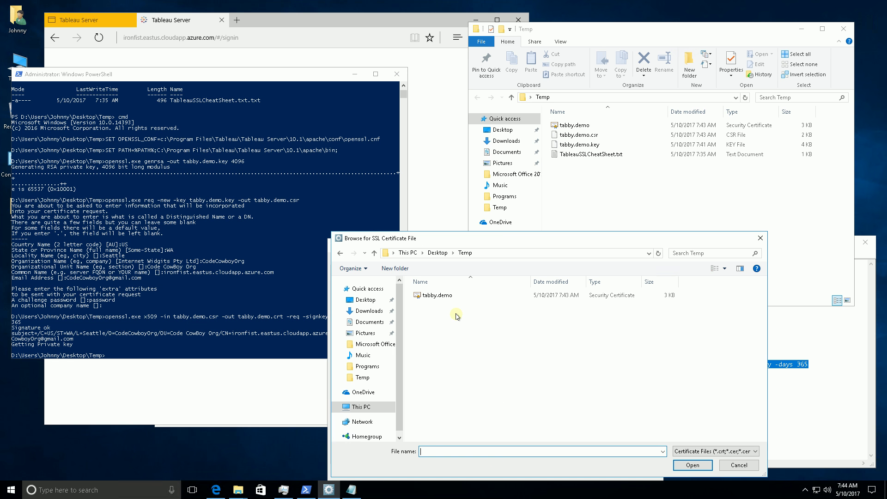
{"action": "double_click", "coordinate": [434, 296]}
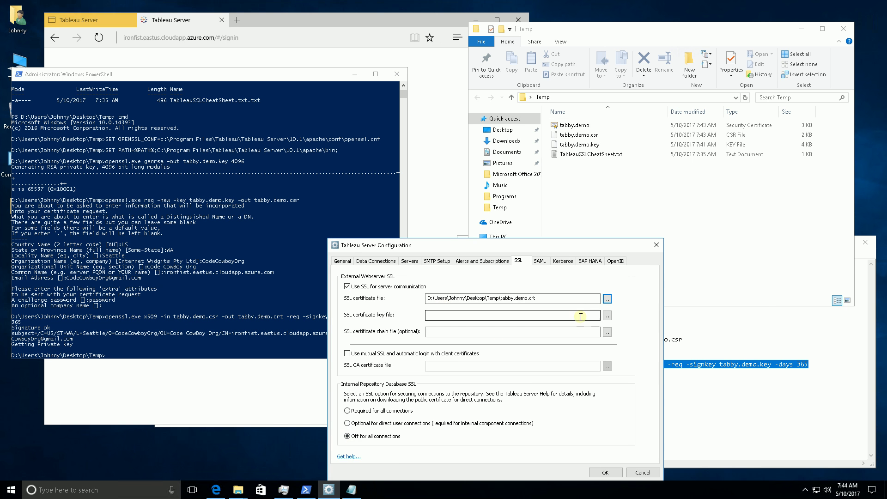
Choose tabby.demo.key as the SSL key file and apply the settings.
{"action": "left_click", "coordinate": [607, 316]}
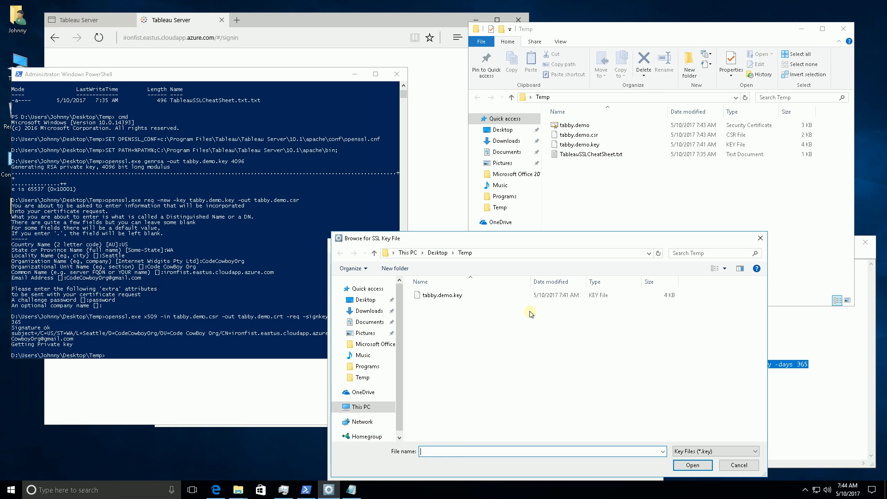
{"action": "left_click", "coordinate": [479, 298]}
{"action": "double_click", "coordinate": [464, 296]}
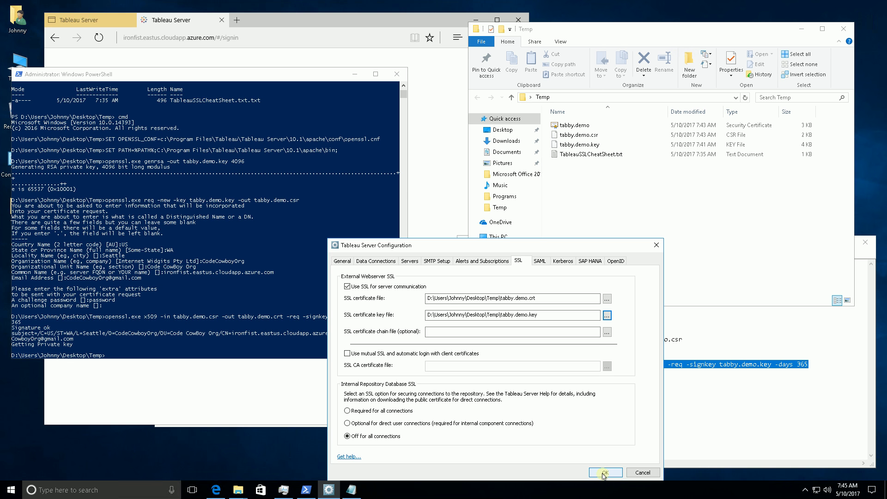
{"action": "left_click", "coordinate": [605, 472]}
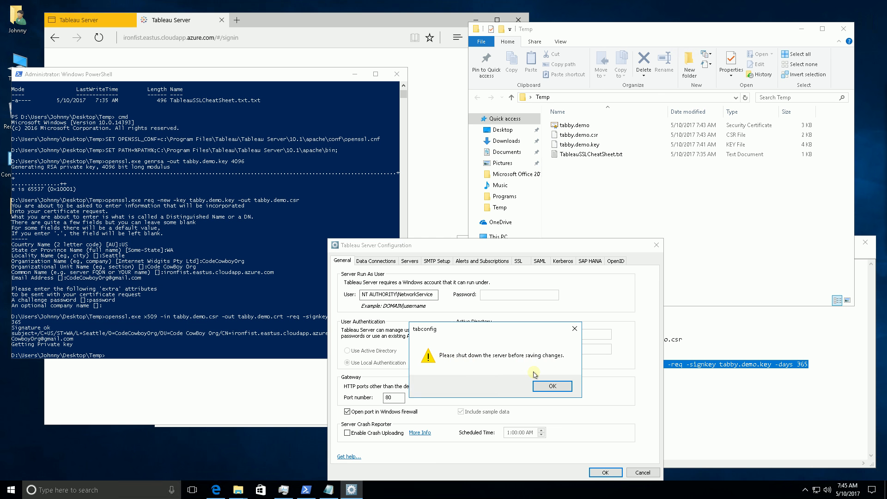
Dismiss the shut-down-server warning and retry saving the SSL configuration.
{"action": "left_click", "coordinate": [542, 386]}
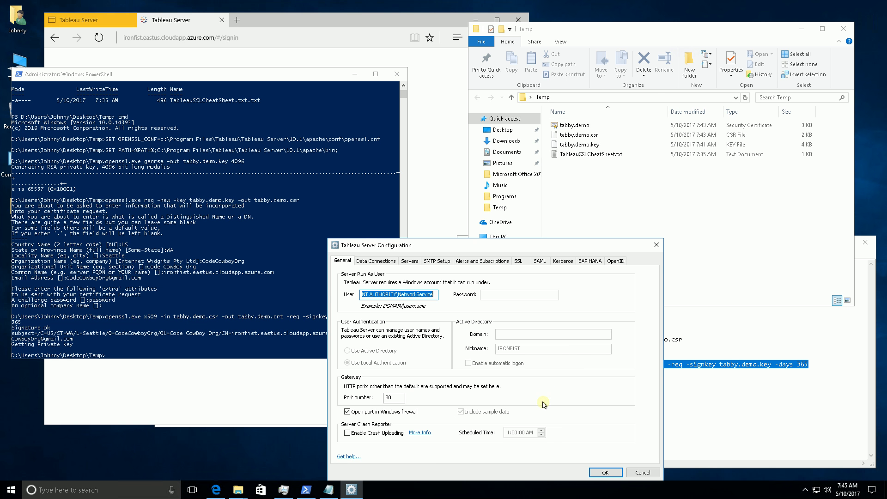
{"action": "left_click", "coordinate": [605, 473]}
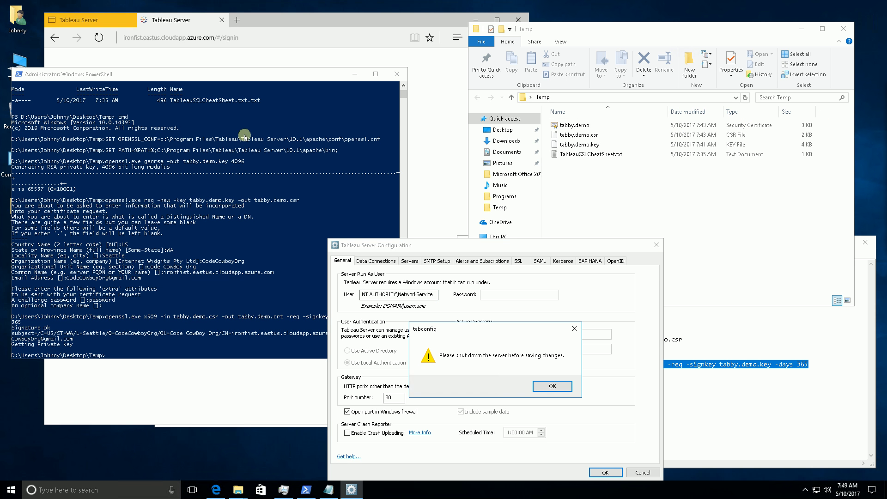
{"action": "left_click", "coordinate": [148, 81]}
{"action": "type", "text": "servi"}
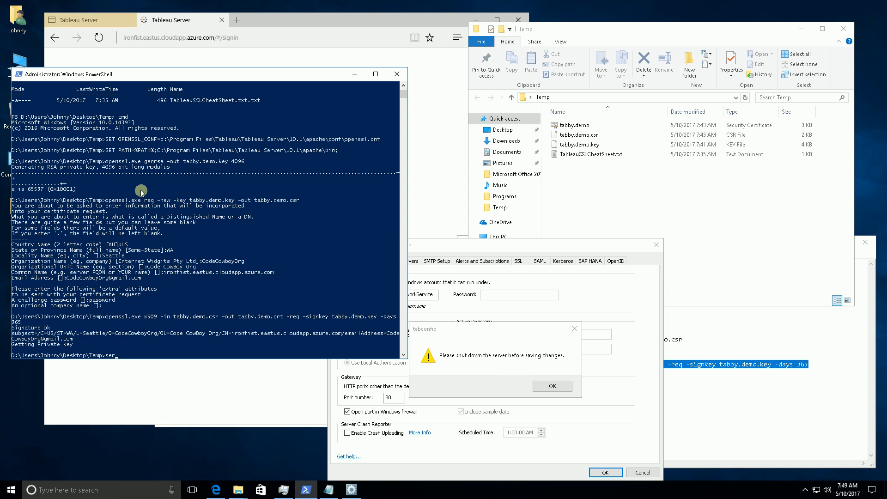
{"action": "type", "text": "ces.msc"}
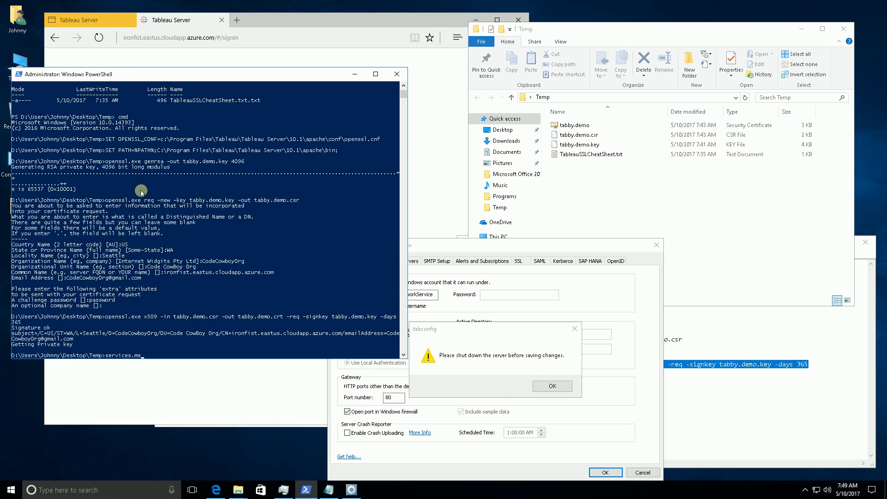
Stop the Tableau Server Application Manager service in Services.
{"action": "key", "text": "Return"}
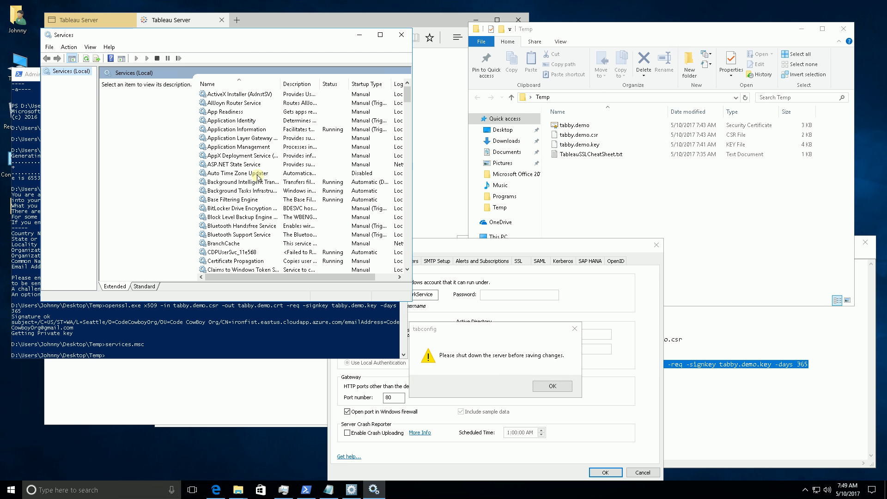
{"action": "left_click", "coordinate": [236, 85]}
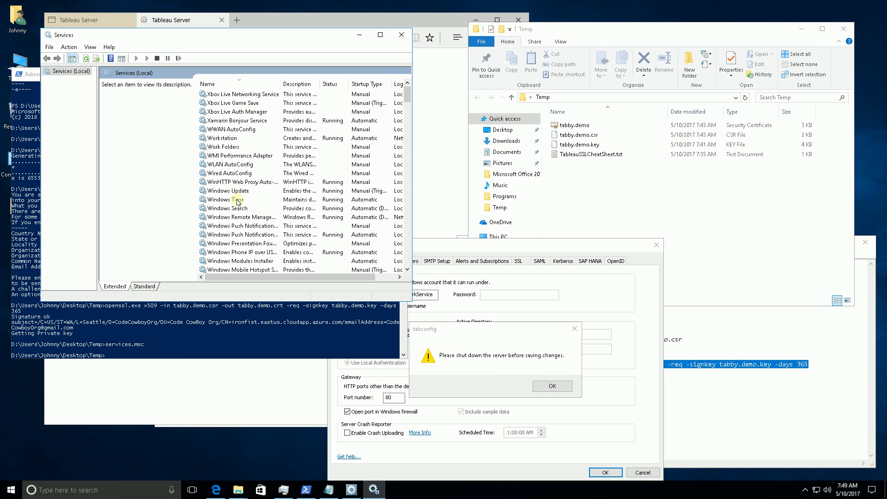
{"action": "left_click", "coordinate": [230, 164]}
{"action": "scroll", "coordinate": [238, 170], "scroll_direction": "down", "scroll_amount": 13}
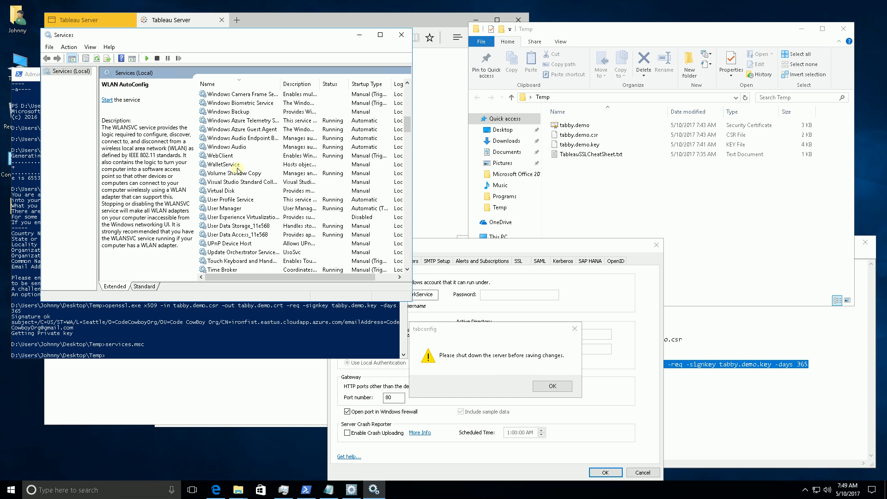
{"action": "scroll", "coordinate": [237, 170], "scroll_direction": "down", "scroll_amount": 3}
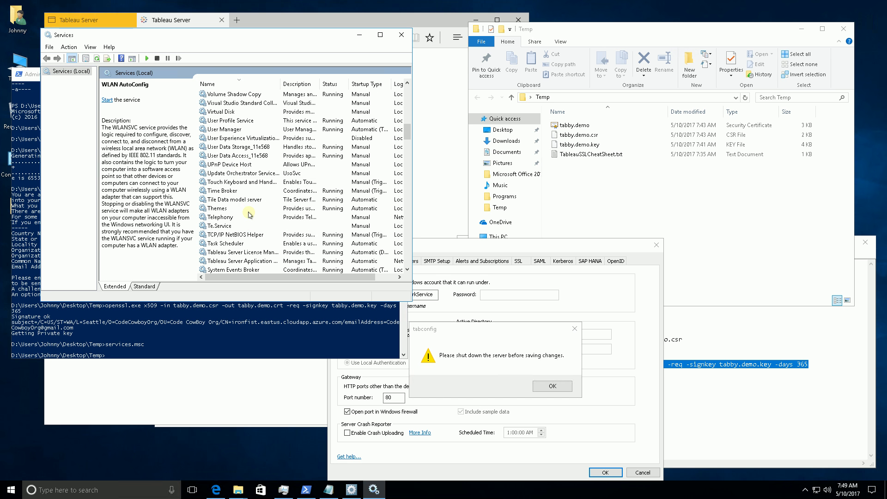
{"action": "scroll", "coordinate": [250, 215], "scroll_direction": "down", "scroll_amount": 1}
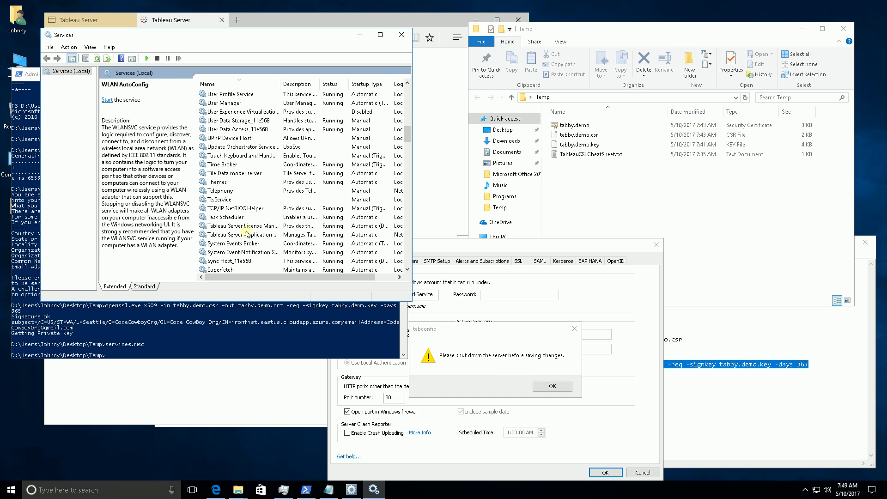
{"action": "left_click", "coordinate": [245, 235]}
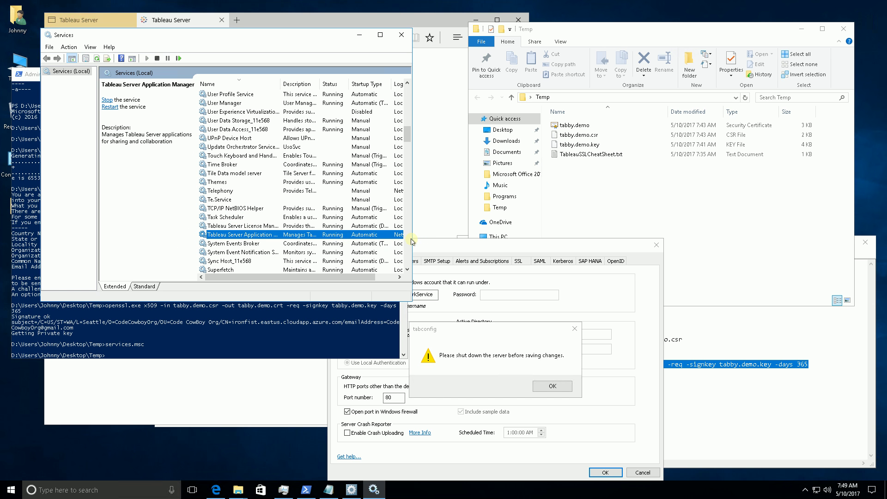
{"action": "left_click_drag", "start_coordinate": [413, 241], "coordinate": [485, 239]}
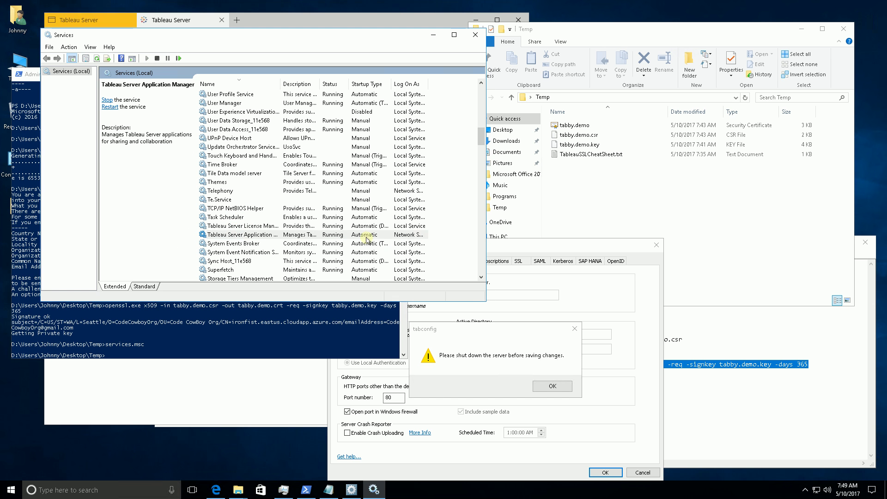
{"action": "left_click", "coordinate": [356, 235]}
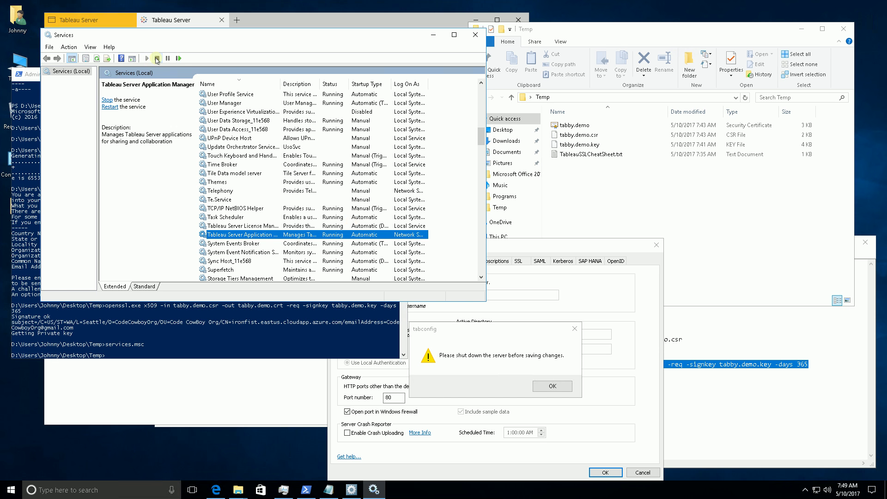
{"action": "left_click", "coordinate": [157, 59]}
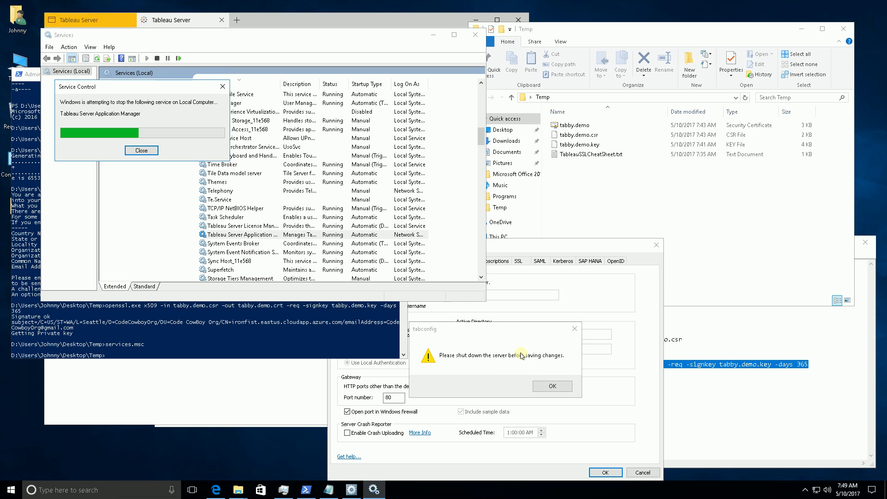
Dismiss the shutdown warning and save the SSL configuration with the server stopped.
{"action": "left_click", "coordinate": [563, 379]}
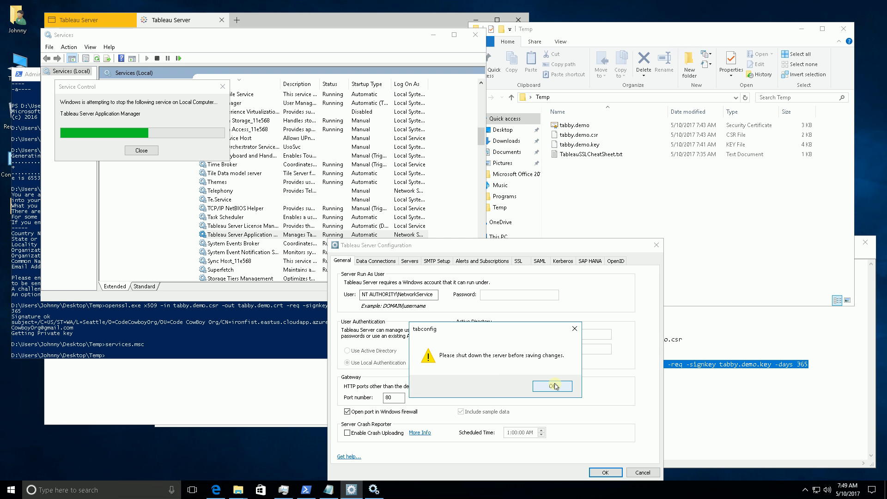
{"action": "left_click", "coordinate": [554, 386]}
{"action": "mouse_move", "coordinate": [328, 490]}
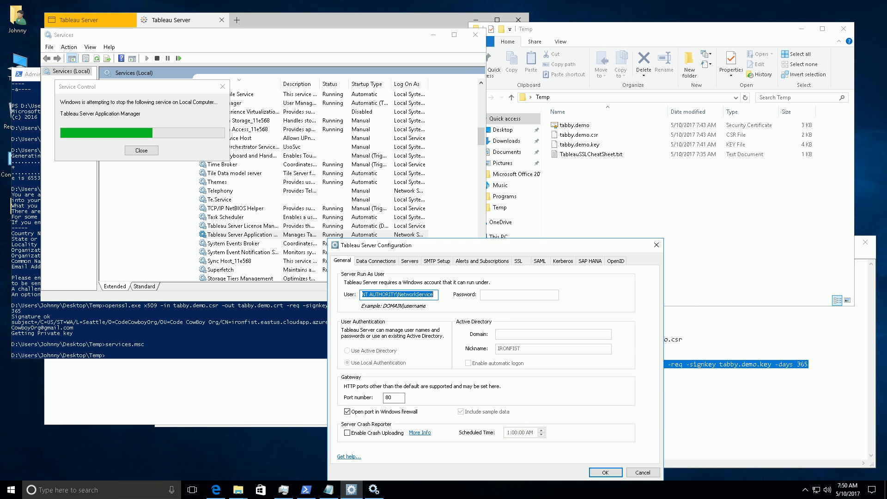
{"action": "left_click", "coordinate": [606, 473]}
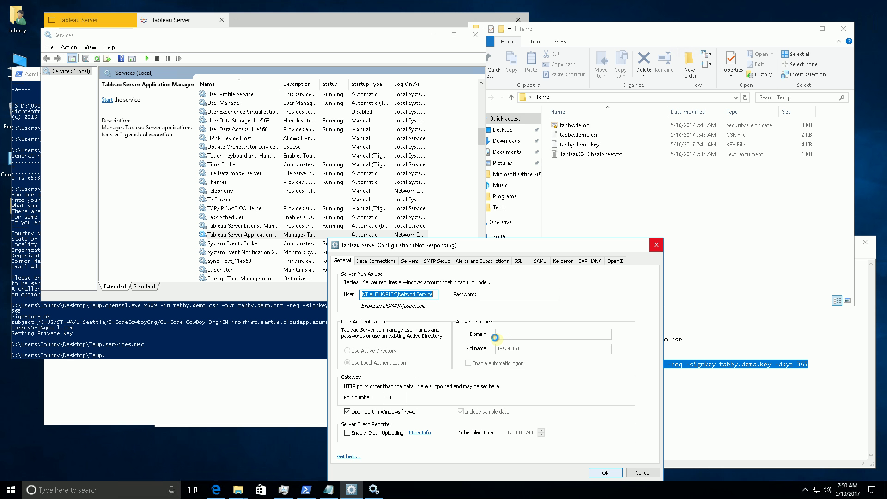
Run tabadmin in PowerShell, which is reported as unrecognized.
{"action": "left_click", "coordinate": [260, 333]}
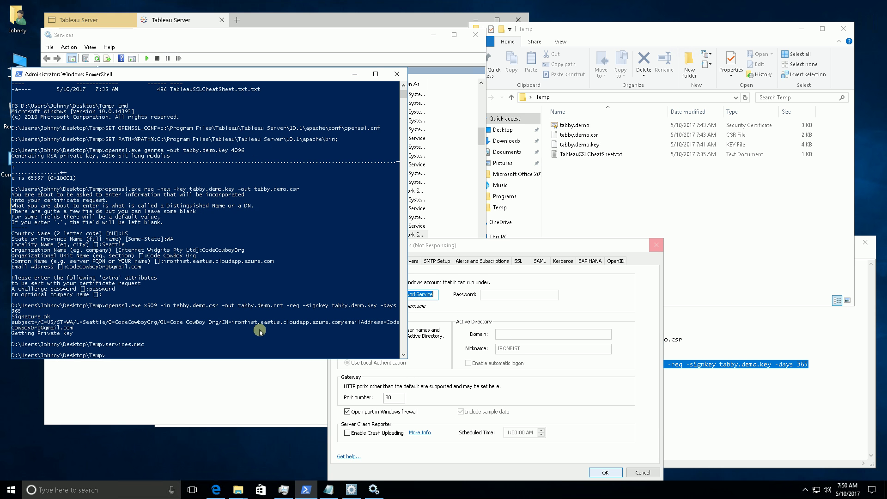
{"action": "type", "text": "tabadmi"}
{"action": "type", "text": "n"}
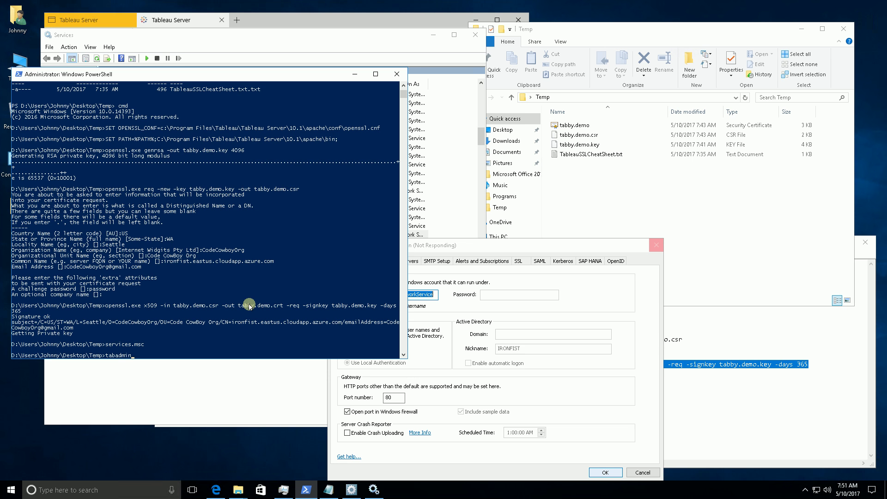
{"action": "key", "text": "Return"}
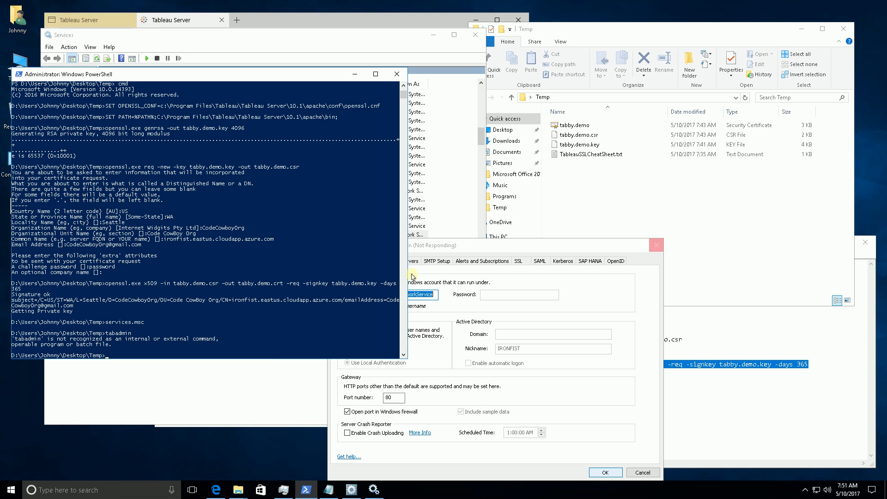
Navigate File Explorer to Tableau Server\10.1\bin and show its full path.
{"action": "left_click", "coordinate": [236, 492]}
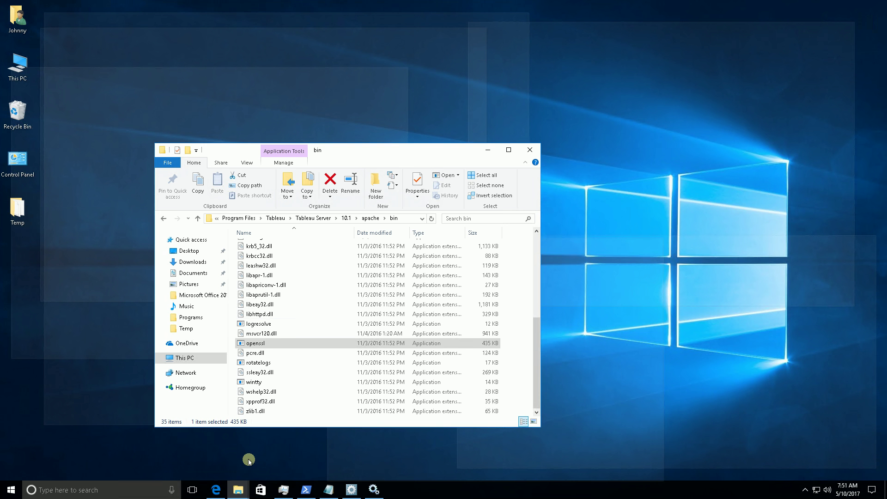
{"action": "left_click", "coordinate": [249, 457]}
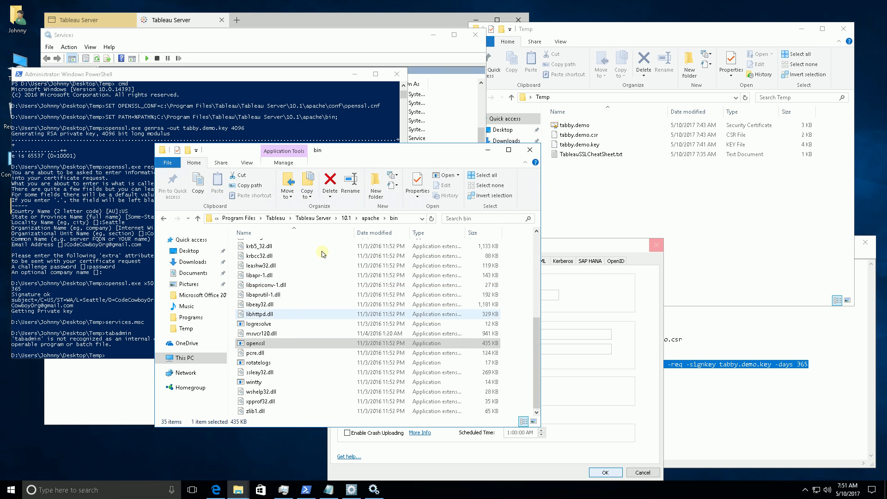
{"action": "left_click", "coordinate": [313, 218]}
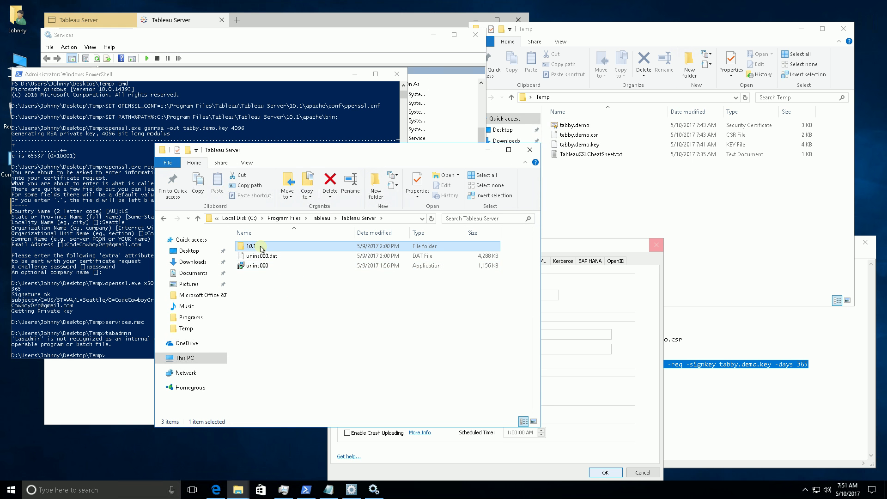
{"action": "double_click", "coordinate": [261, 248]}
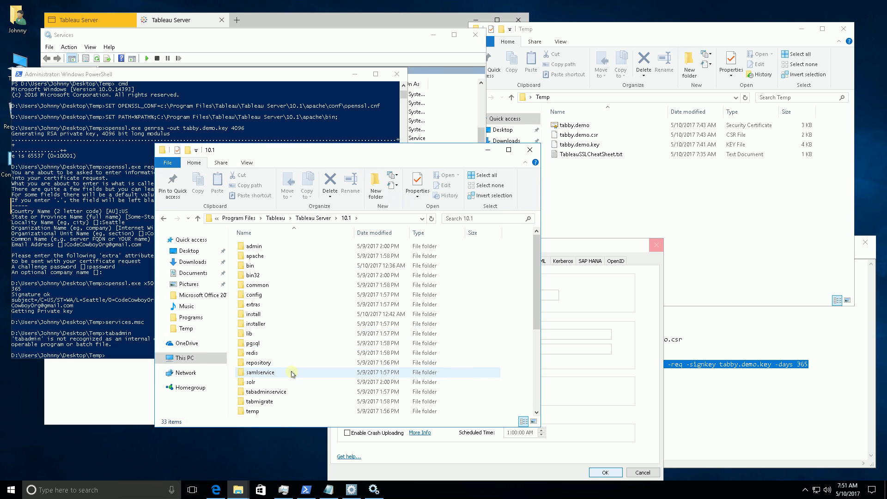
{"action": "double_click", "coordinate": [273, 267]}
{"action": "scroll", "coordinate": [280, 317], "scroll_direction": "down", "scroll_amount": 10}
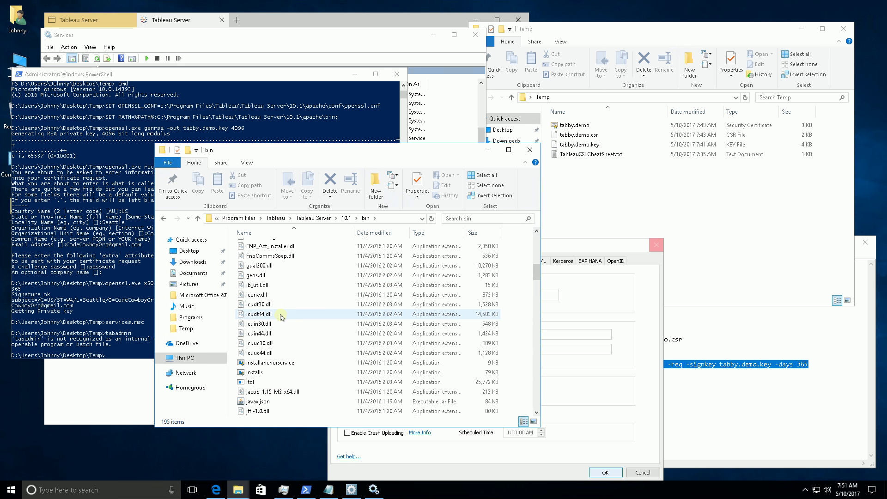
{"action": "scroll", "coordinate": [280, 317], "scroll_direction": "down", "scroll_amount": 6}
{"action": "scroll", "coordinate": [280, 317], "scroll_direction": "down", "scroll_amount": 6}
{"action": "scroll", "coordinate": [280, 316], "scroll_direction": "down", "scroll_amount": 6}
{"action": "scroll", "coordinate": [281, 317], "scroll_direction": "down", "scroll_amount": 5}
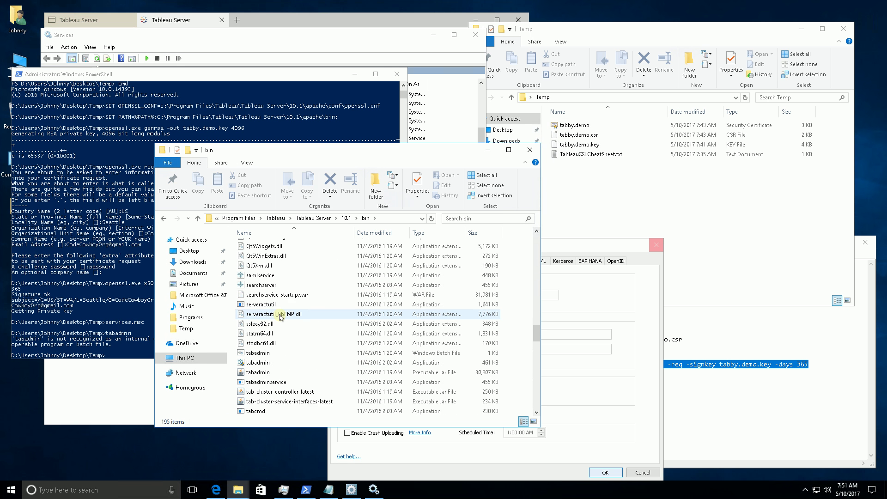
{"action": "scroll", "coordinate": [280, 317], "scroll_direction": "down", "scroll_amount": 3}
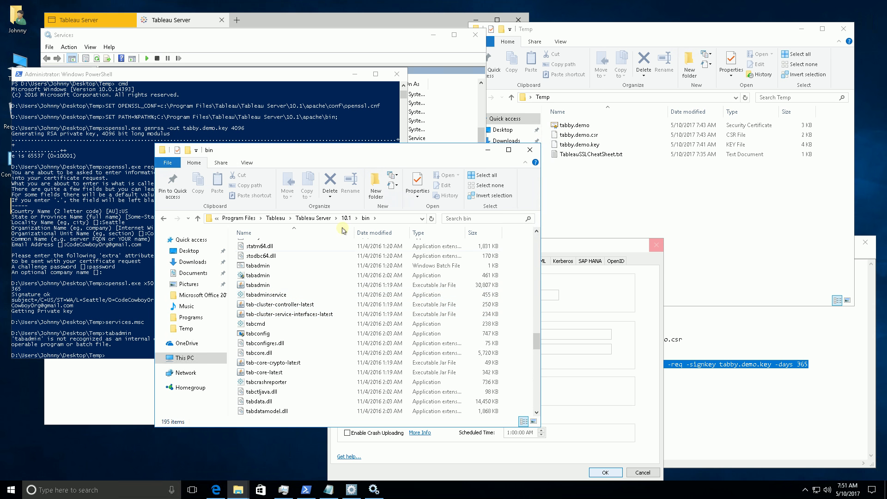
{"action": "left_click", "coordinate": [389, 219]}
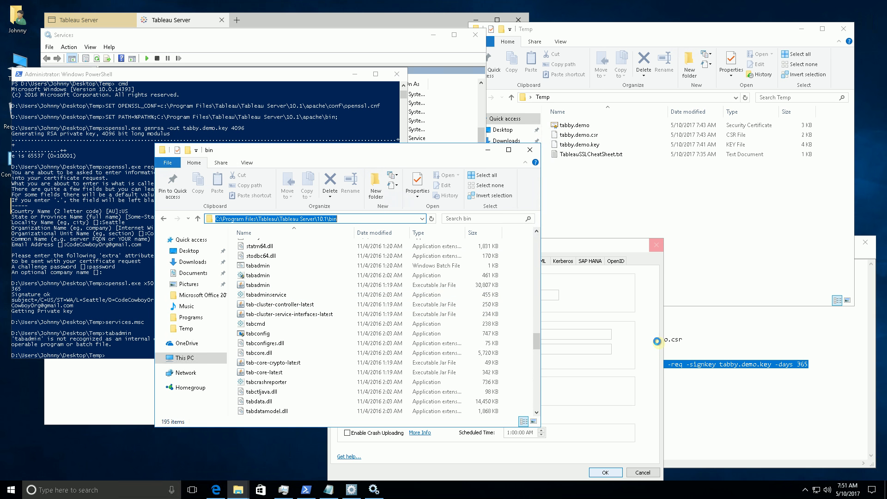
Add 'SET PATH=%PATH%;C:\Program Files\Tableau\Tableau Server\10.1\bin;' to the cheat sheet.
{"action": "left_click", "coordinate": [720, 400]}
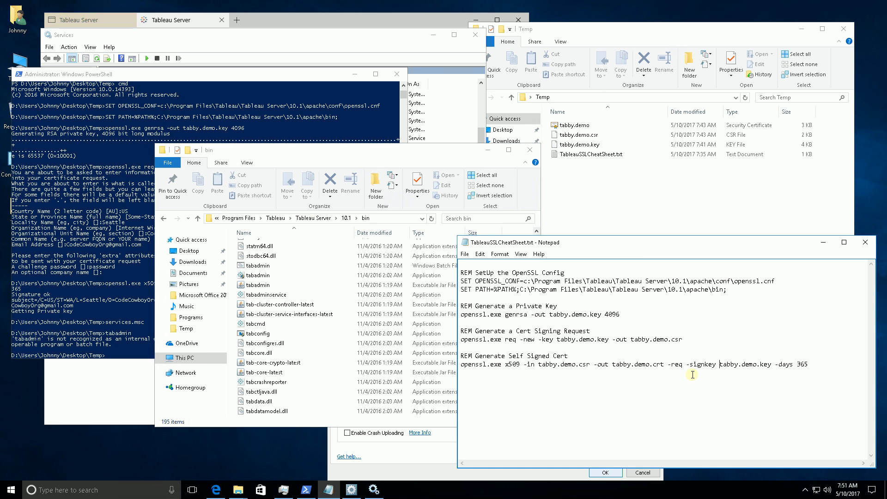
{"action": "left_click", "coordinate": [738, 290]}
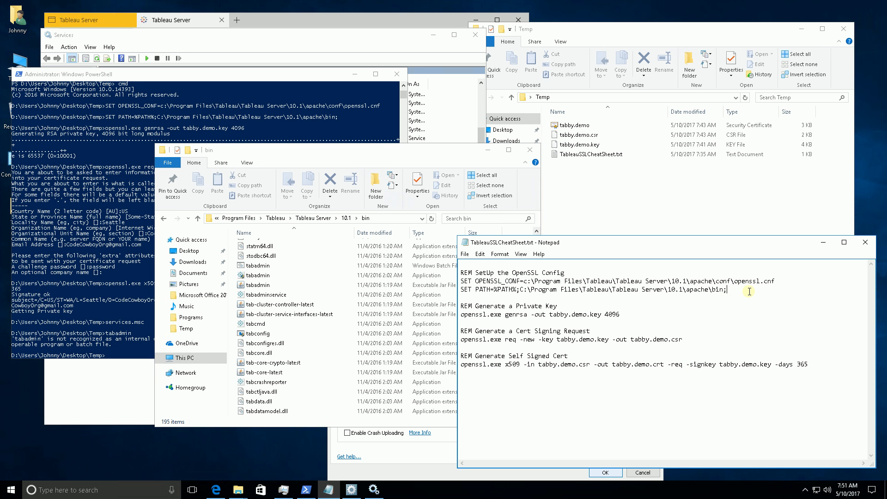
{"action": "key", "text": "Return"}
{"action": "type", "text": "SET PATH="}
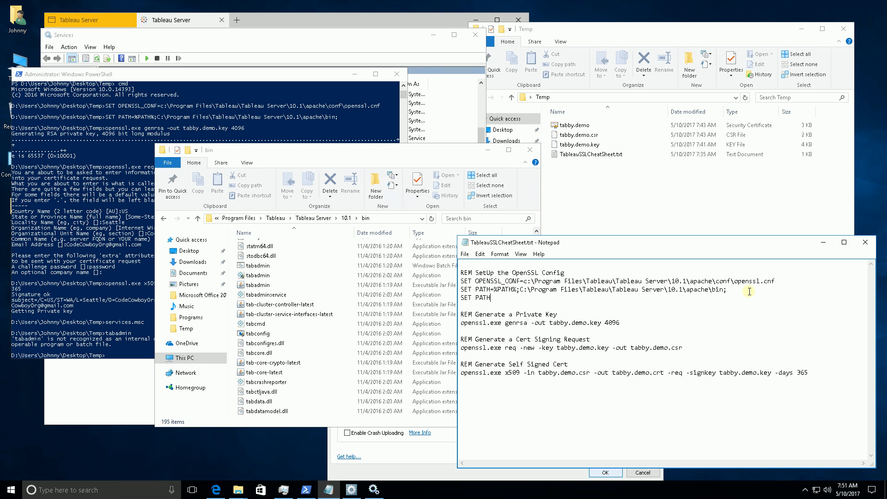
{"action": "type", "text": "%PATH"}
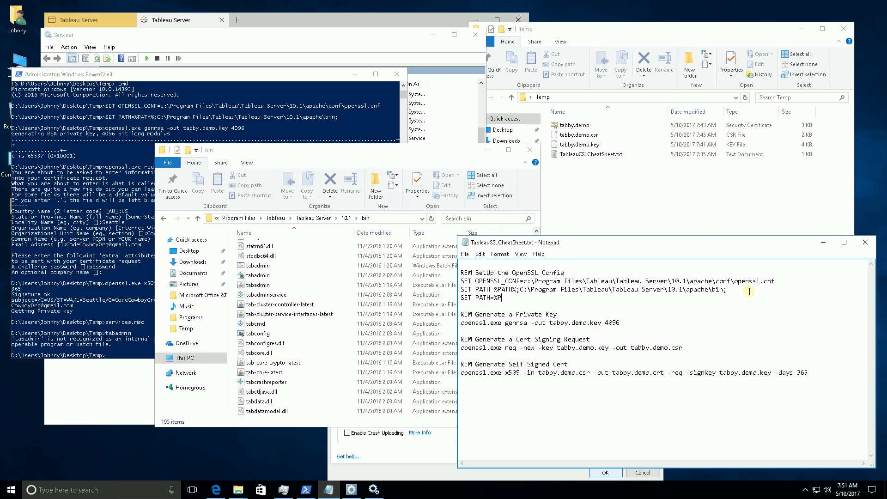
{"action": "type", "text": "%;C:\\Program Files\\Tableau\\Tableau Server\\10.1\\bin"}
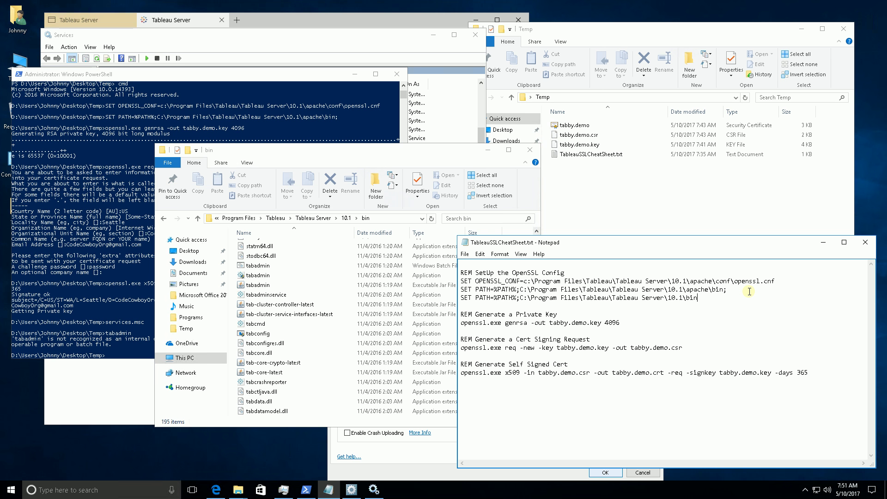
{"action": "type", "text": ";"}
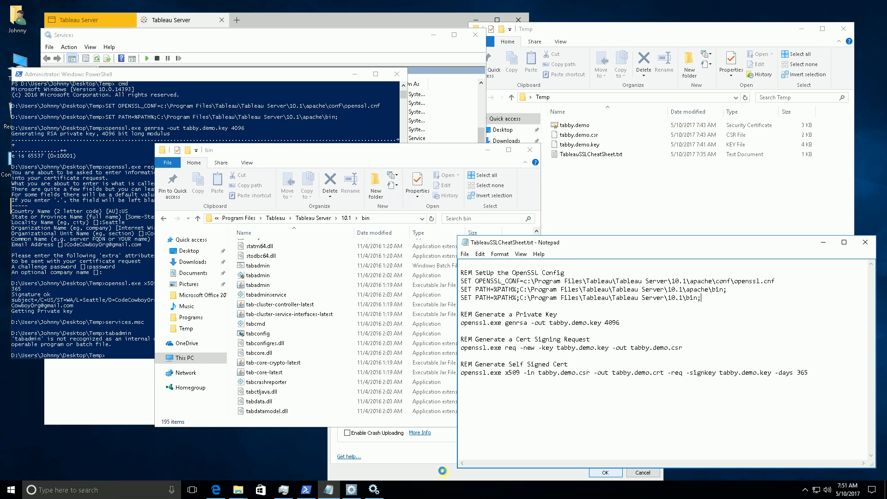
Select and copy the new 10.1\bin SET PATH line.
{"action": "left_click", "coordinate": [441, 471]}
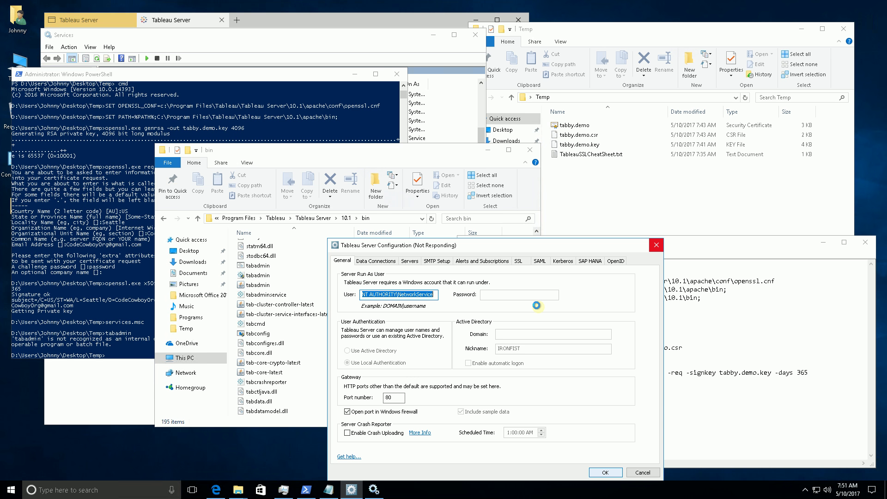
{"action": "left_click", "coordinate": [732, 313]}
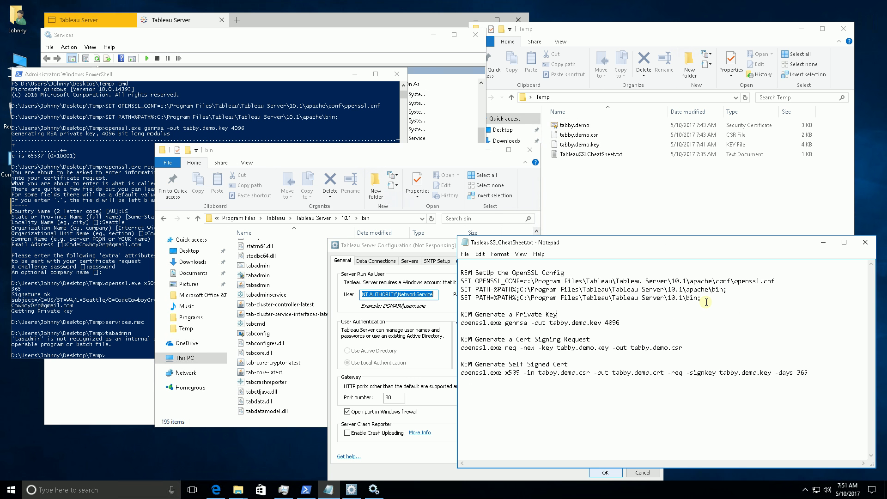
{"action": "left_click_drag", "start_coordinate": [714, 296], "coordinate": [434, 298]}
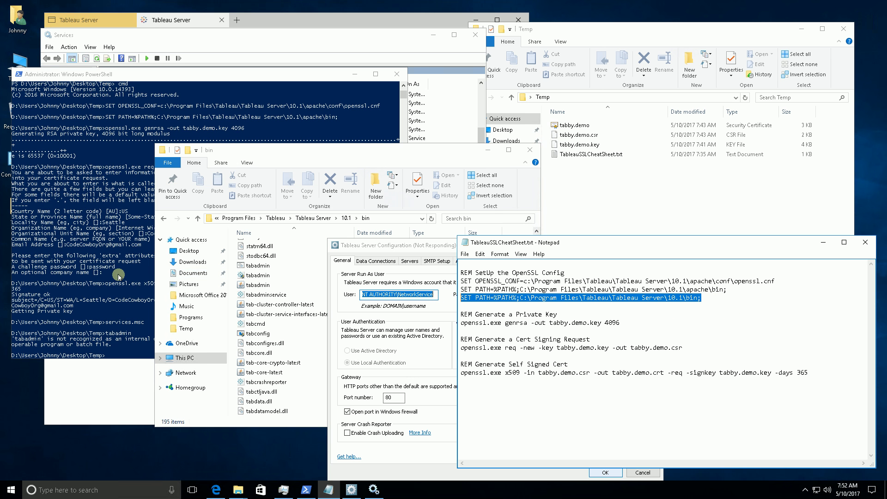
{"action": "left_click", "coordinate": [356, 283]}
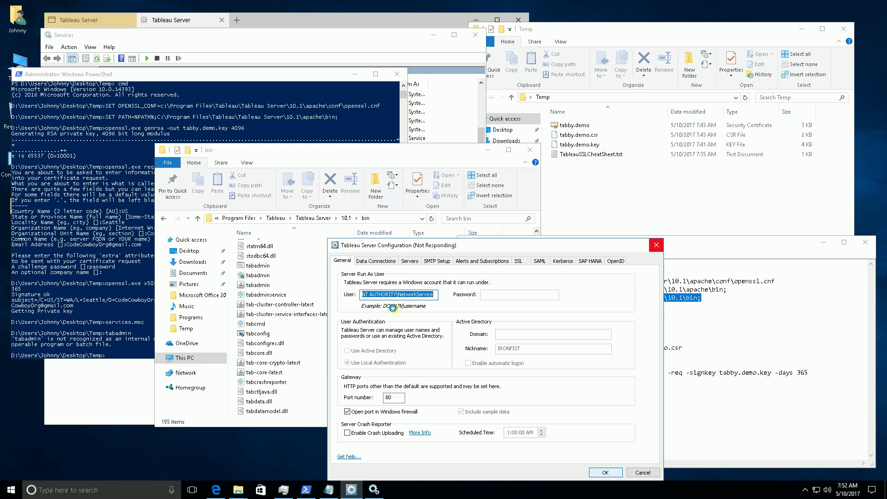
{"action": "left_click", "coordinate": [108, 276]}
Run the 10.1\bin SET PATH command and acknowledge Tableau's settings-saved message.
{"action": "right_click", "coordinate": [109, 261]}
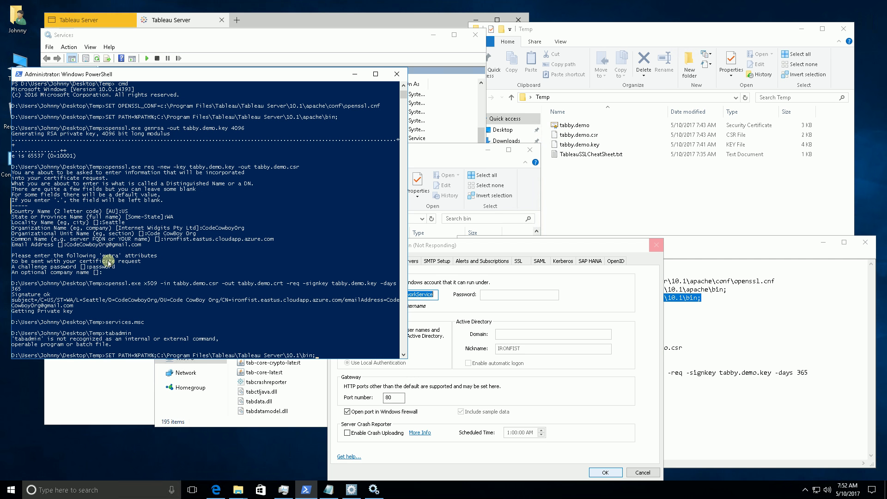
{"action": "key", "text": "Return"}
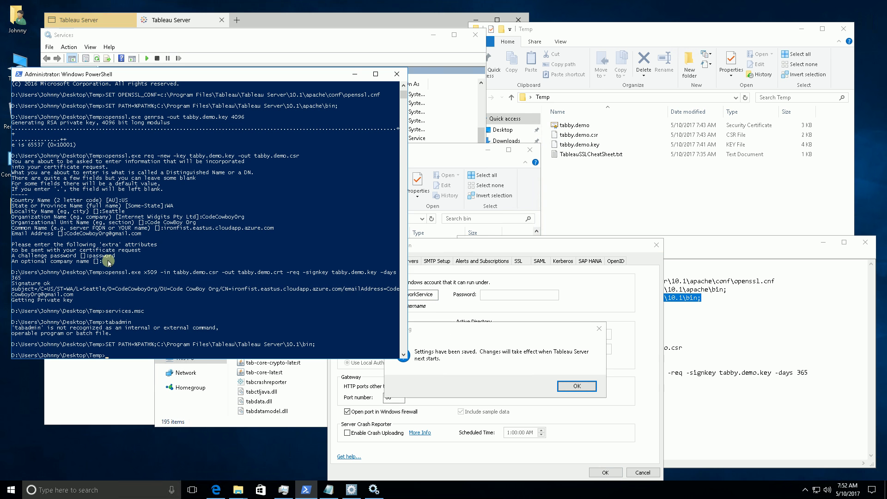
{"action": "left_click", "coordinate": [477, 369]}
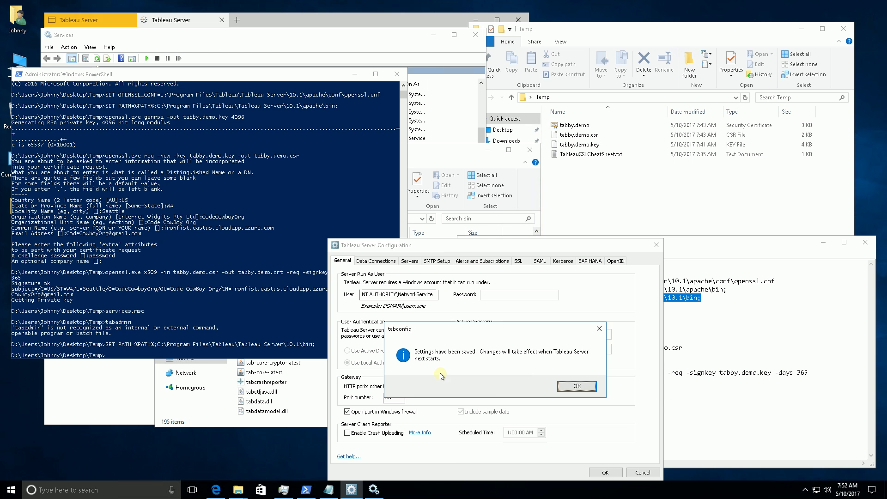
{"action": "left_click", "coordinate": [577, 387]}
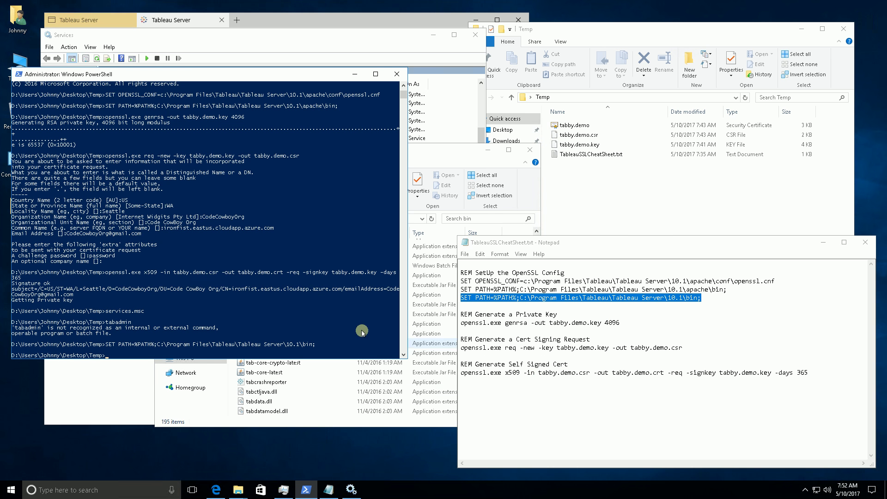
Start the Tableau Server Application Manager service again in Services.
{"action": "left_click", "coordinate": [306, 37]}
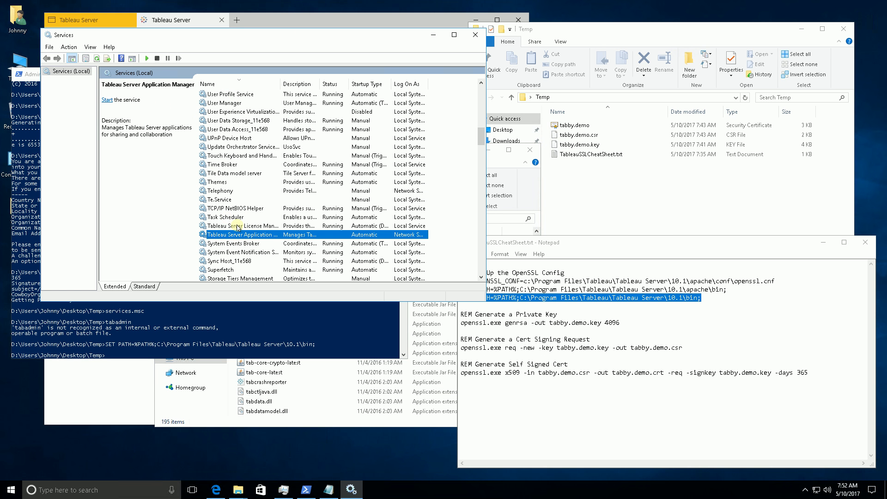
{"action": "left_click", "coordinate": [264, 243]}
{"action": "left_click", "coordinate": [147, 58]}
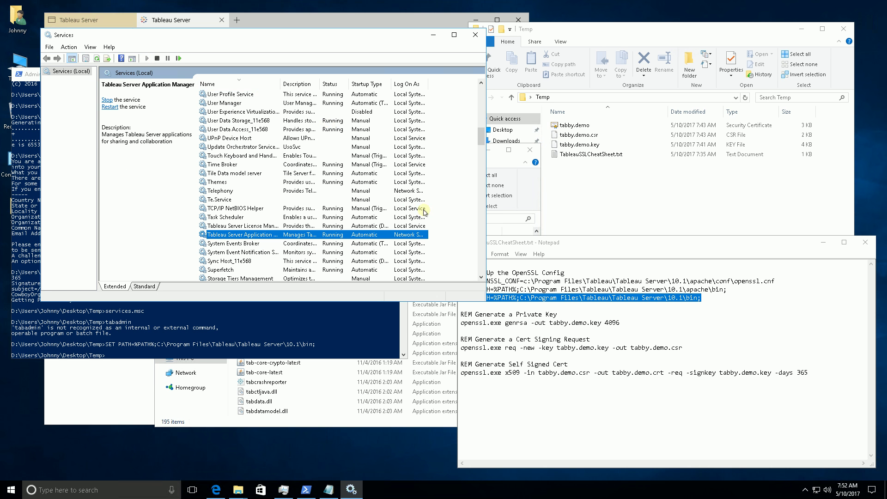
Reload the localhost sign-in page and continue past its certificate warning.
{"action": "left_click", "coordinate": [293, 21]}
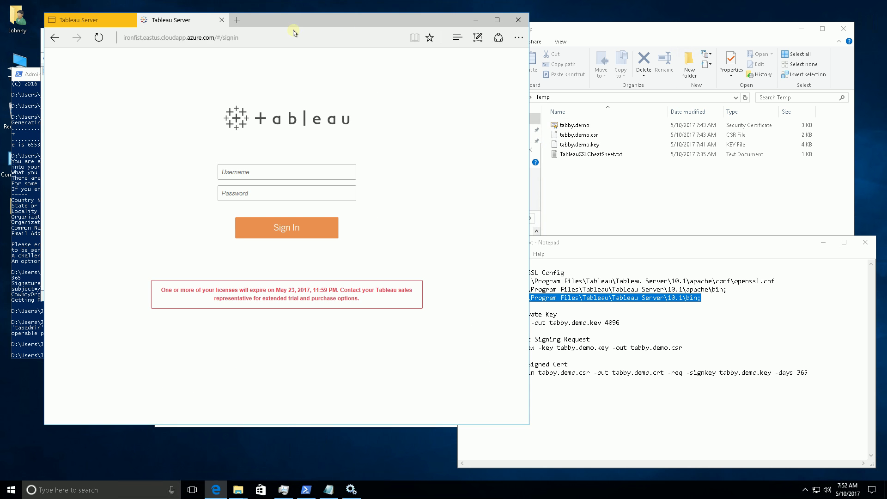
{"action": "left_click", "coordinate": [265, 36]}
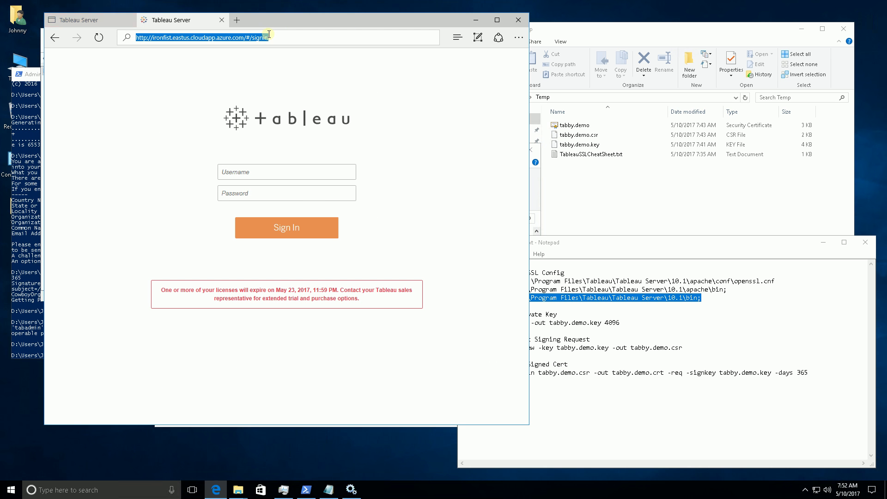
{"action": "left_click", "coordinate": [92, 19]}
{"action": "left_click", "coordinate": [99, 38]}
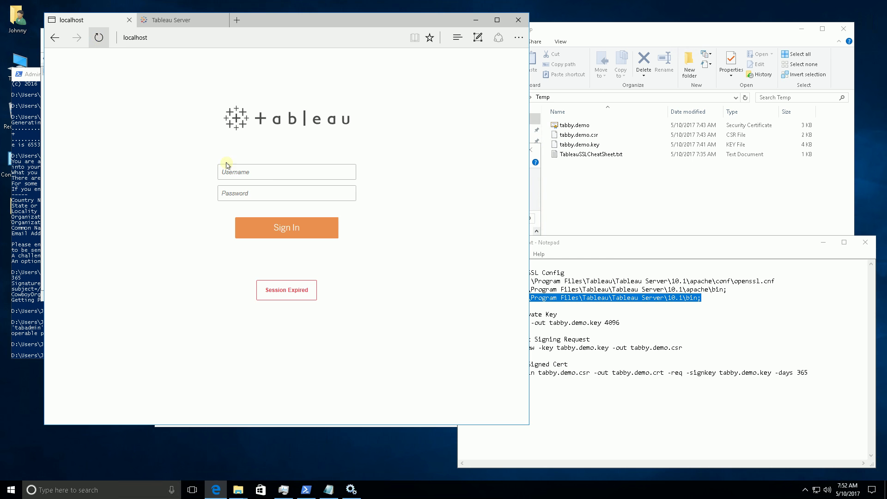
{"action": "left_click", "coordinate": [289, 171]}
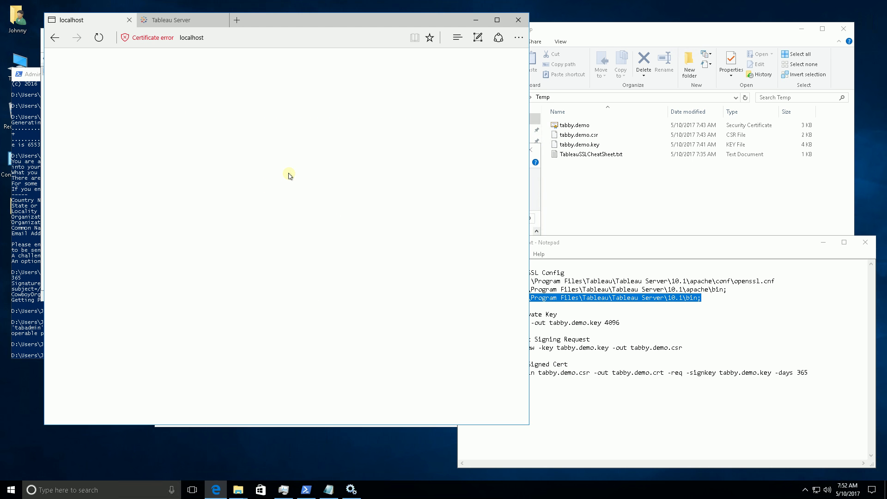
{"action": "left_click", "coordinate": [55, 39]}
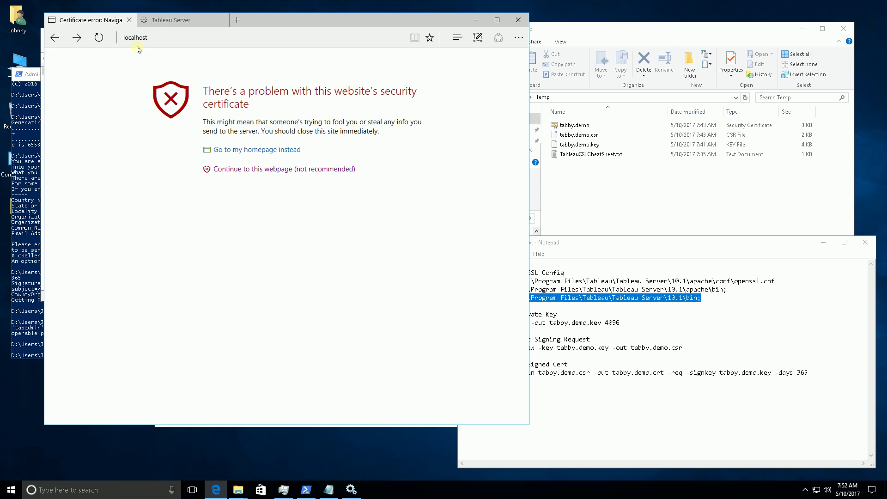
{"action": "left_click", "coordinate": [262, 170]}
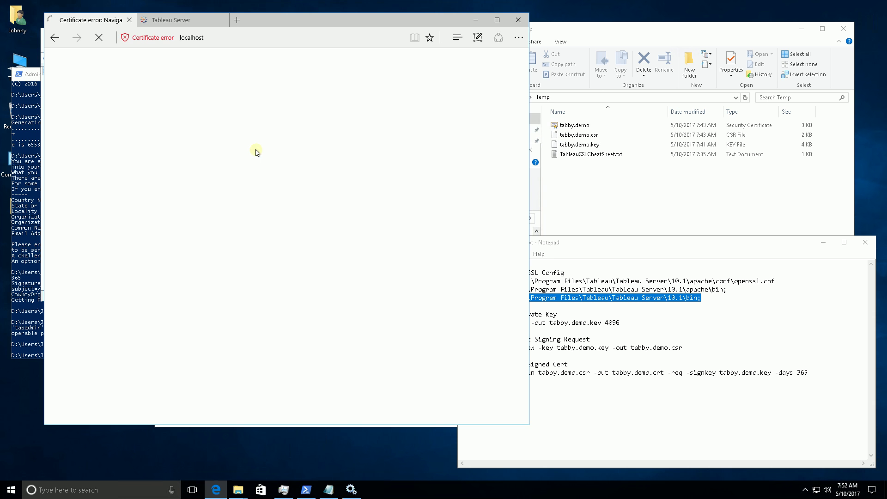
{"action": "left_click", "coordinate": [182, 19]}
{"action": "left_click", "coordinate": [257, 39]}
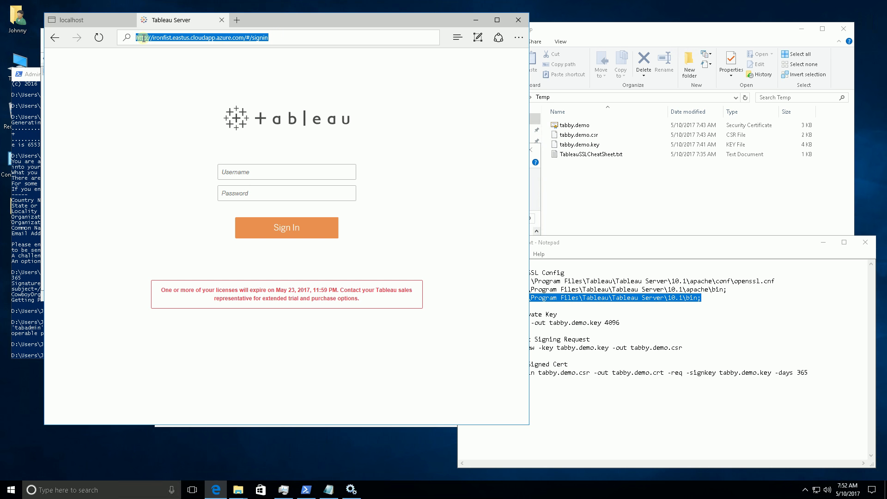
{"action": "left_click", "coordinate": [286, 36]}
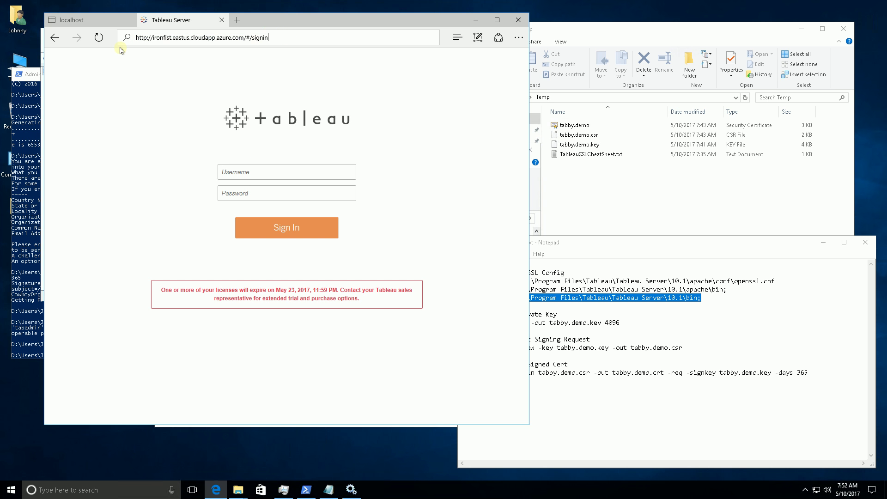
{"action": "left_click", "coordinate": [99, 38]}
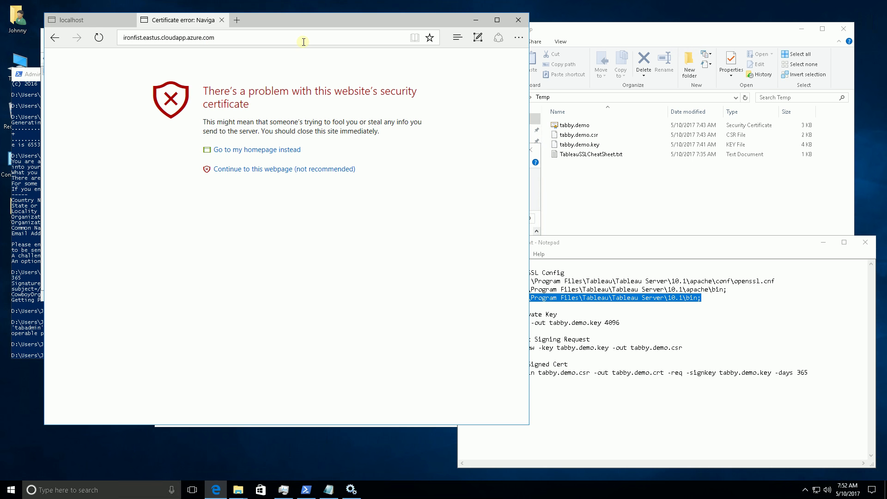
{"action": "left_click", "coordinate": [272, 39]}
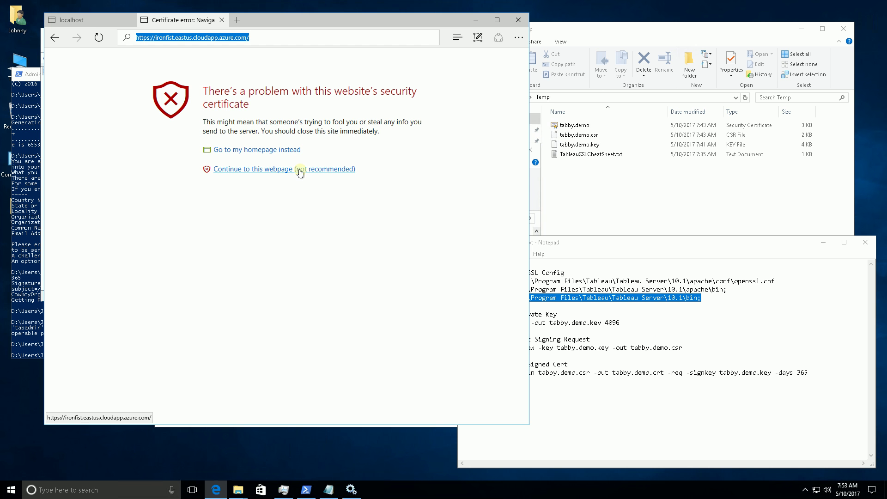
{"action": "left_click", "coordinate": [300, 173]}
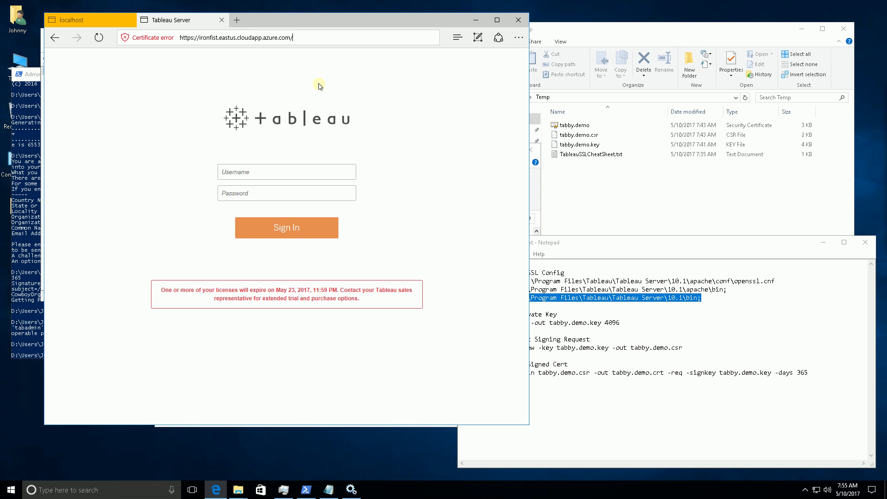
Inspect the https portion of the Tableau Server page address.
{"action": "left_click", "coordinate": [341, 38]}
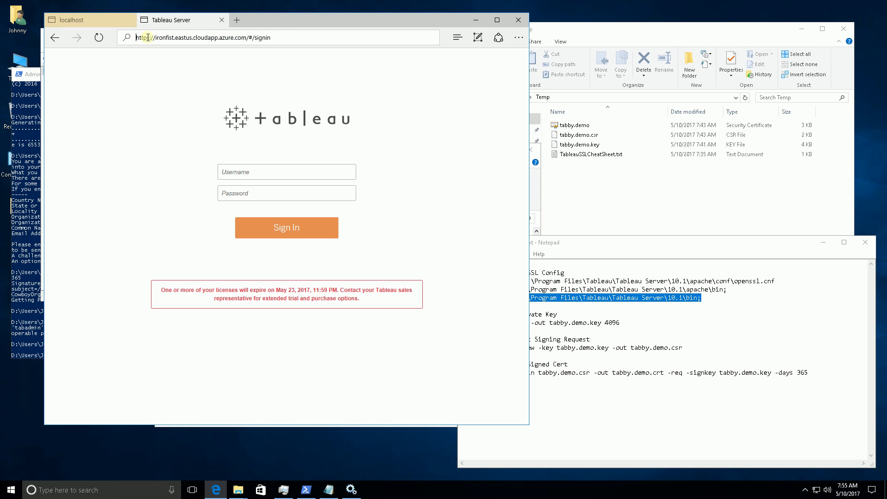
{"action": "left_click_drag", "start_coordinate": [137, 37], "coordinate": [149, 37]}
{"action": "left_click", "coordinate": [363, 127]}
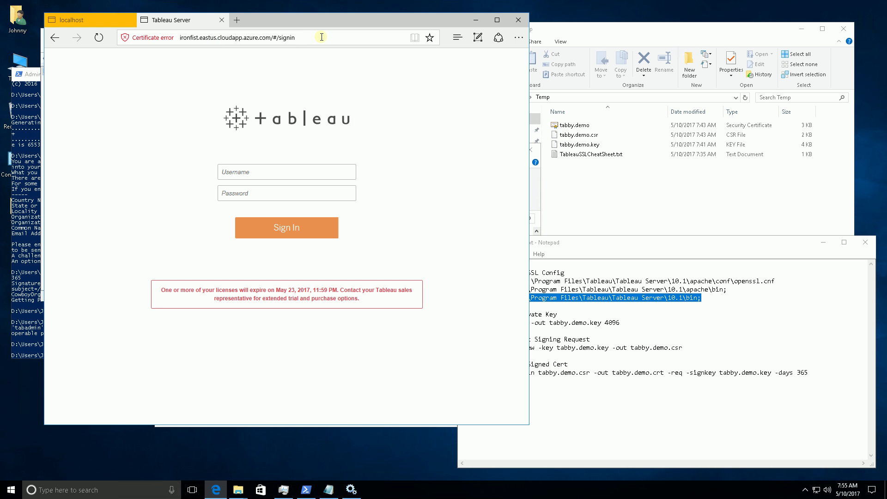
{"action": "left_click", "coordinate": [236, 22]}
{"action": "type", "text": "www"}
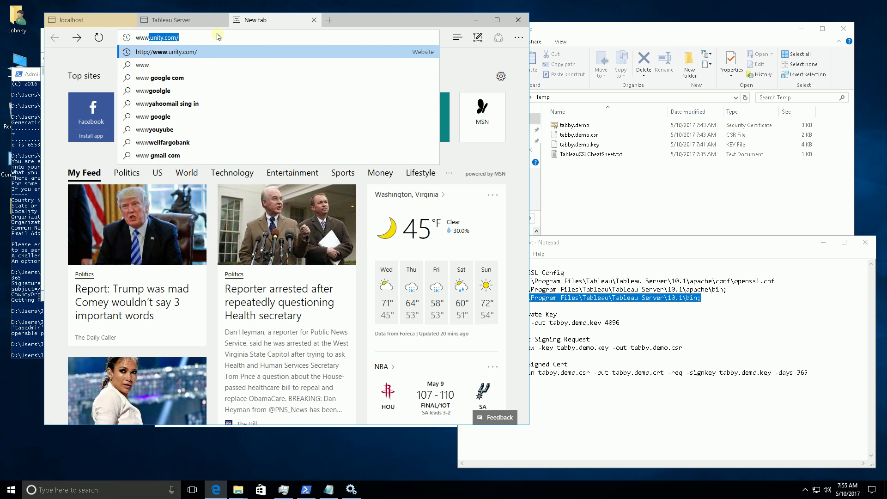
{"action": "type", "text": ".google.com"}
{"action": "key", "text": "Return"}
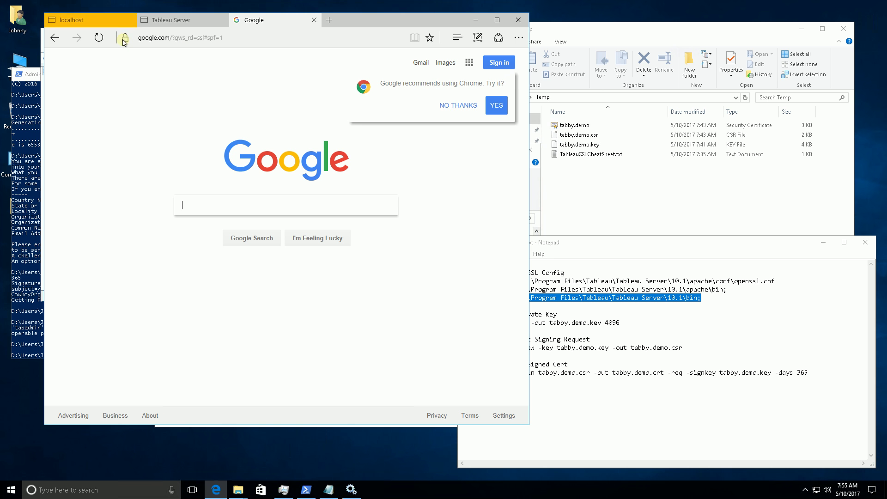
{"action": "left_click", "coordinate": [124, 40]}
{"action": "left_click", "coordinate": [124, 39]}
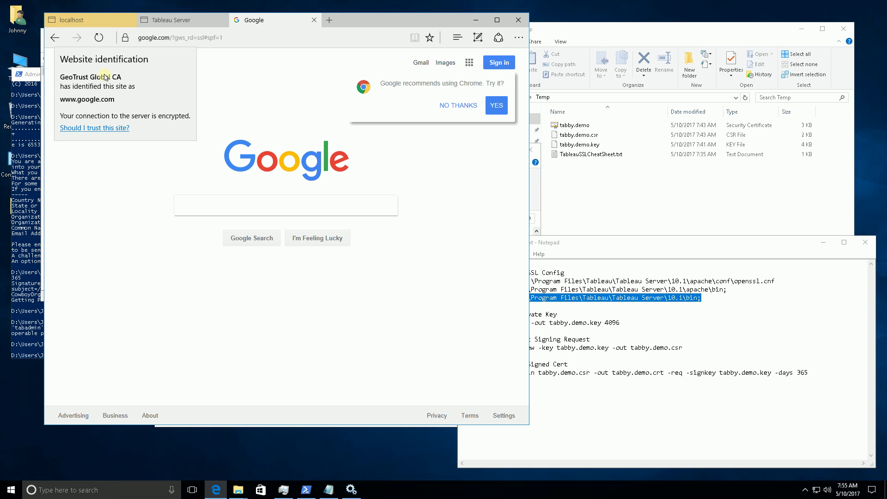
{"action": "left_click", "coordinate": [494, 160]}
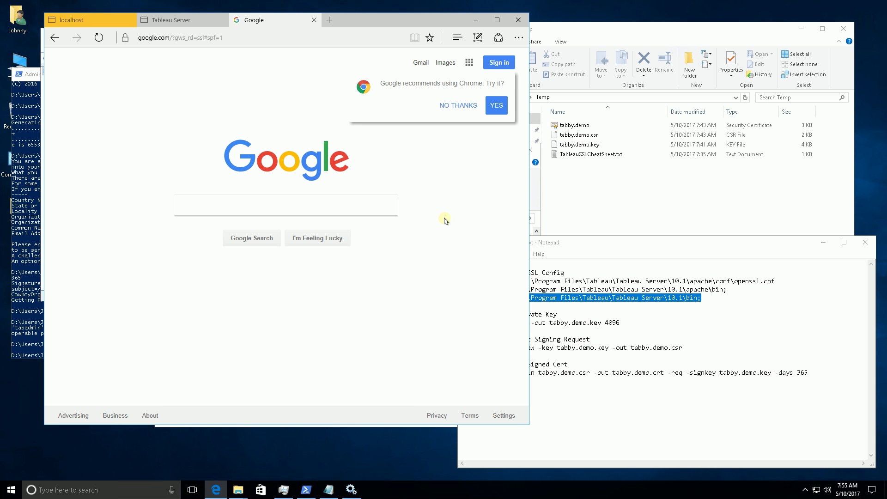
{"action": "left_click", "coordinate": [520, 39]}
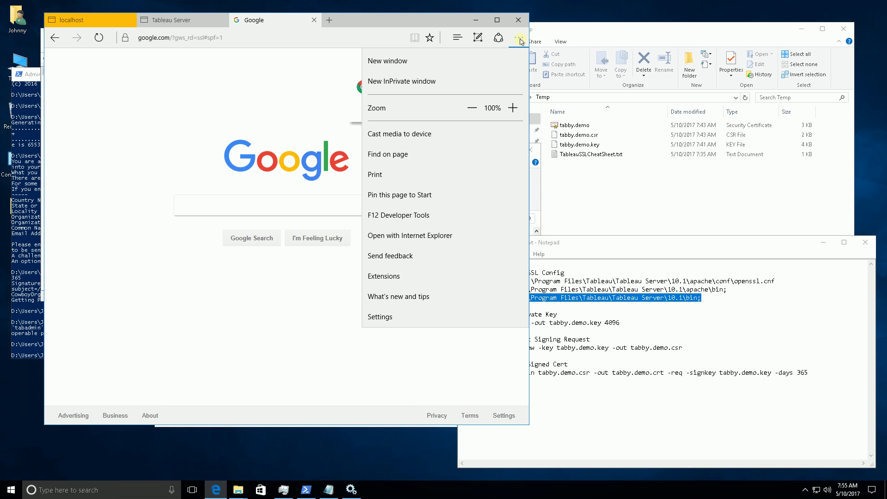
{"action": "left_click", "coordinate": [596, 196]}
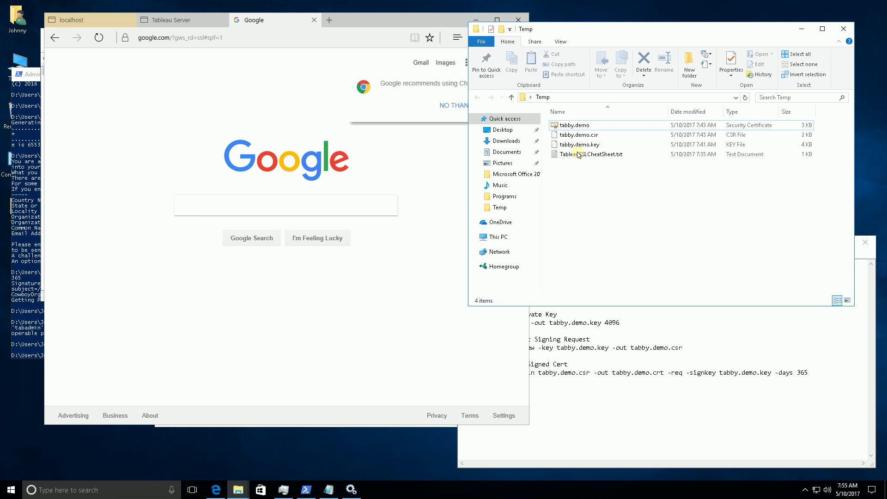
Open the tabby.demo certificate and review its details and certification path.
{"action": "double_click", "coordinate": [578, 126]}
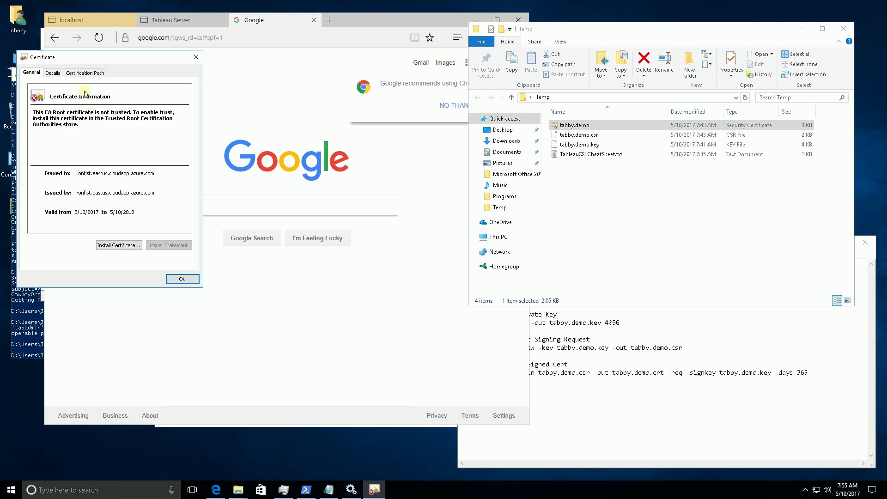
{"action": "left_click", "coordinate": [52, 73]}
{"action": "left_click", "coordinate": [81, 73]}
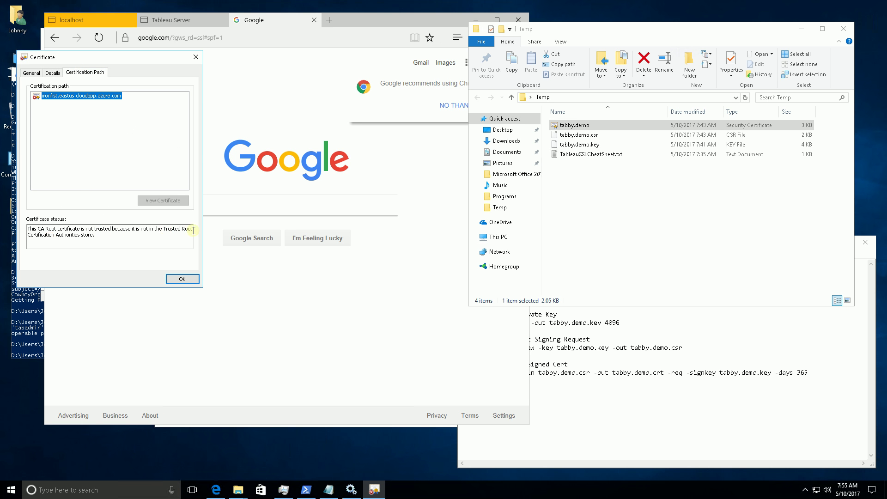
{"action": "left_click", "coordinate": [31, 73]}
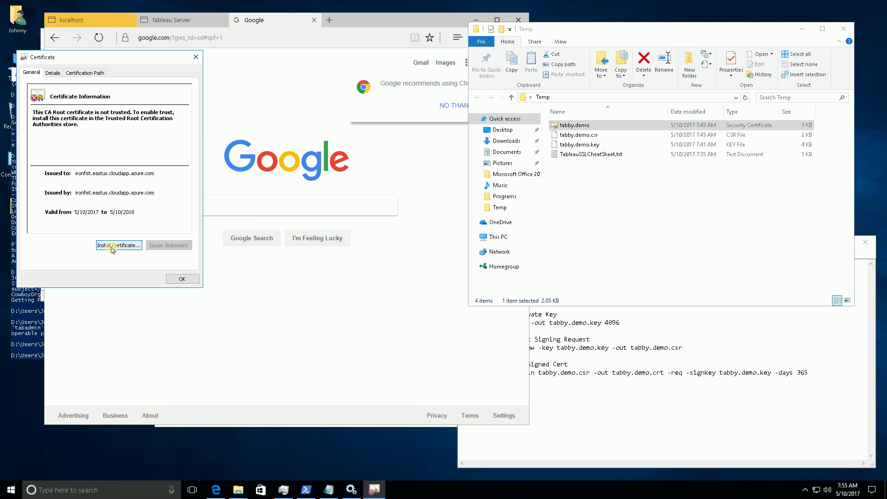
Install tabby.demo into the Trusted Root Certification Authorities store, accepting the security warning.
{"action": "left_click", "coordinate": [111, 247]}
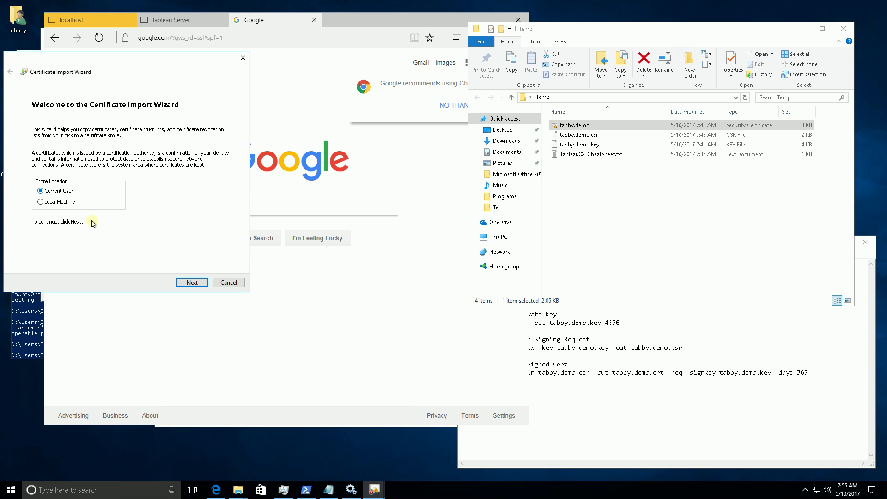
{"action": "left_click", "coordinate": [191, 283]}
{"action": "left_click", "coordinate": [78, 164]}
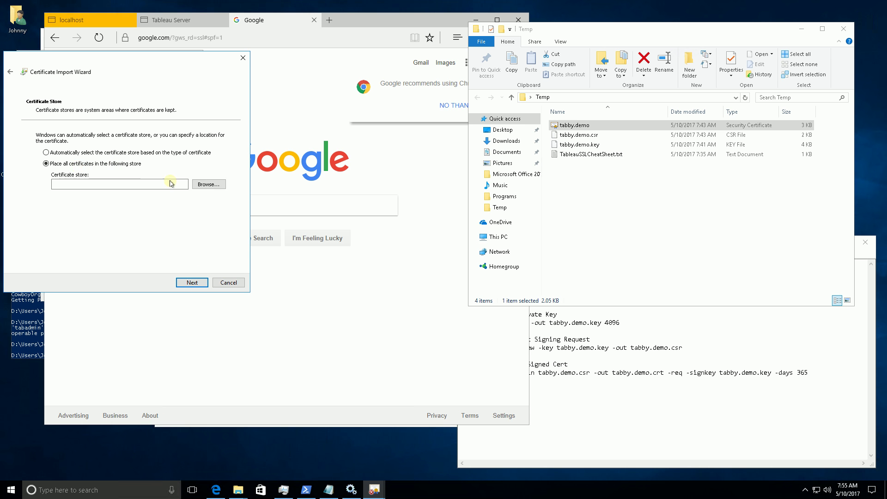
{"action": "left_click", "coordinate": [209, 184]}
{"action": "left_click", "coordinate": [77, 114]}
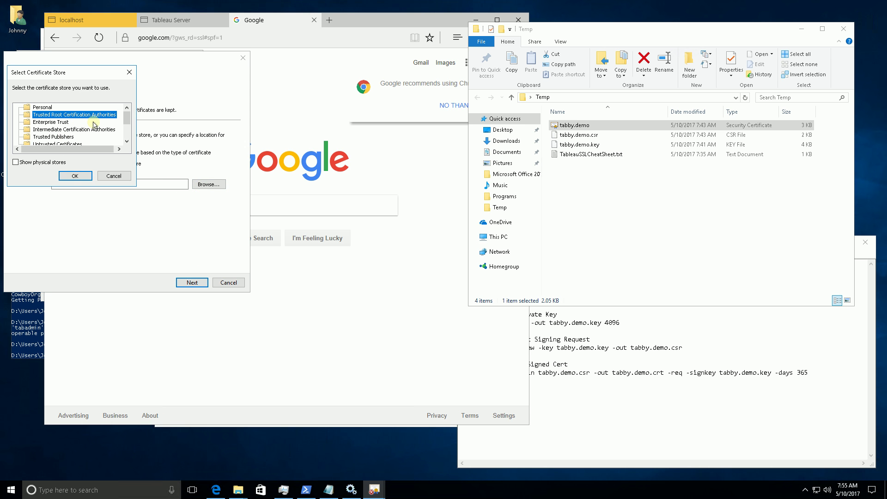
{"action": "left_click", "coordinate": [74, 176]}
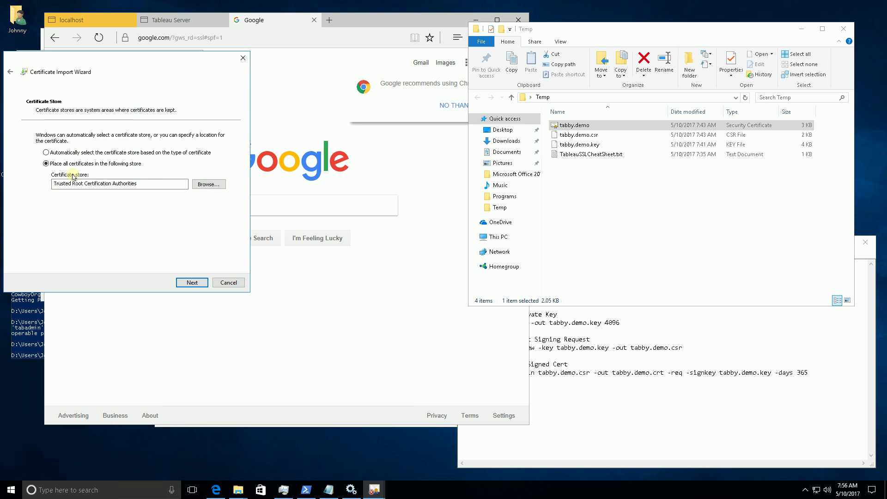
{"action": "left_click", "coordinate": [184, 284]}
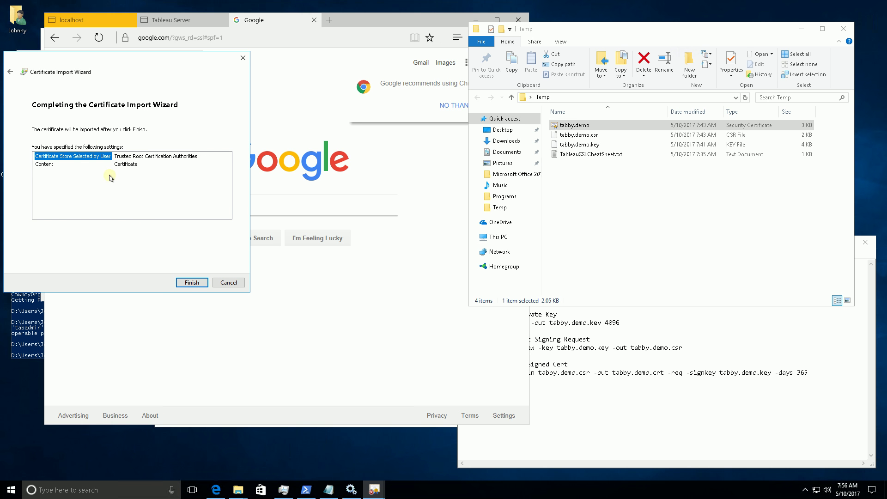
{"action": "left_click", "coordinate": [194, 284]}
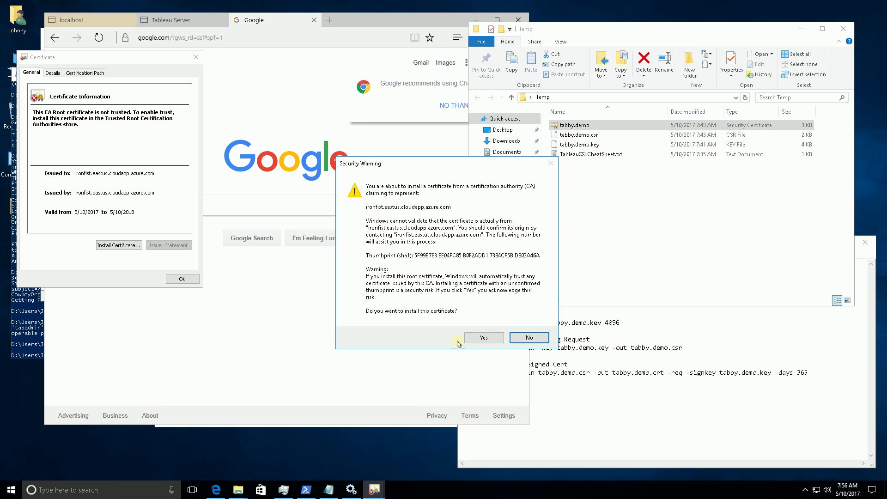
{"action": "left_click", "coordinate": [483, 340]}
{"action": "left_click", "coordinate": [475, 280]}
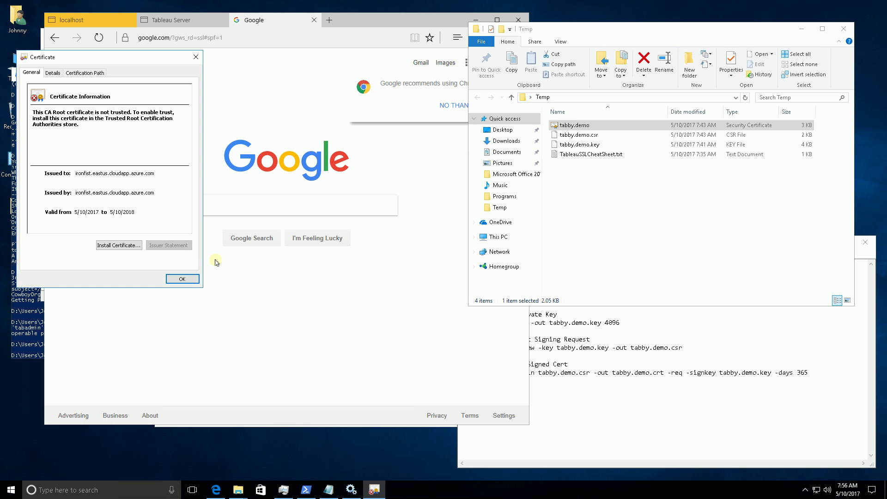
{"action": "left_click", "coordinate": [182, 279]}
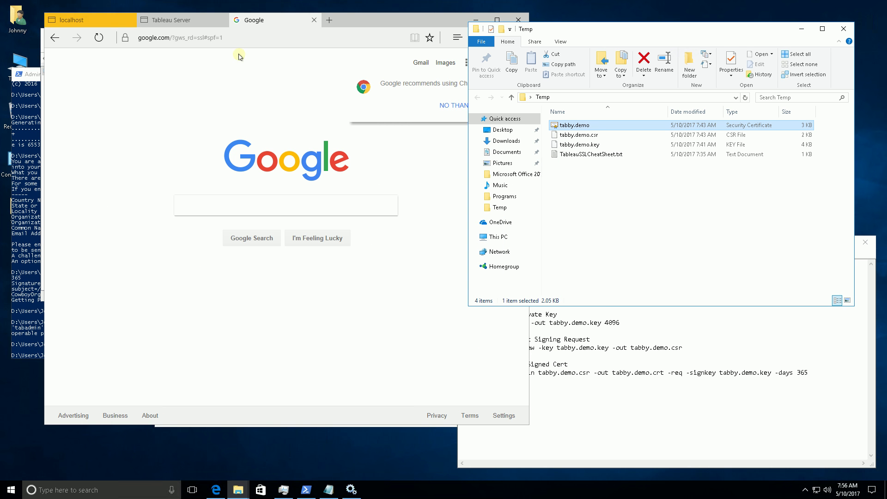
Reload the Tableau HTTPS sign-in page, which still shows a certificate error, then close all Edge tabs.
{"action": "left_click", "coordinate": [185, 20]}
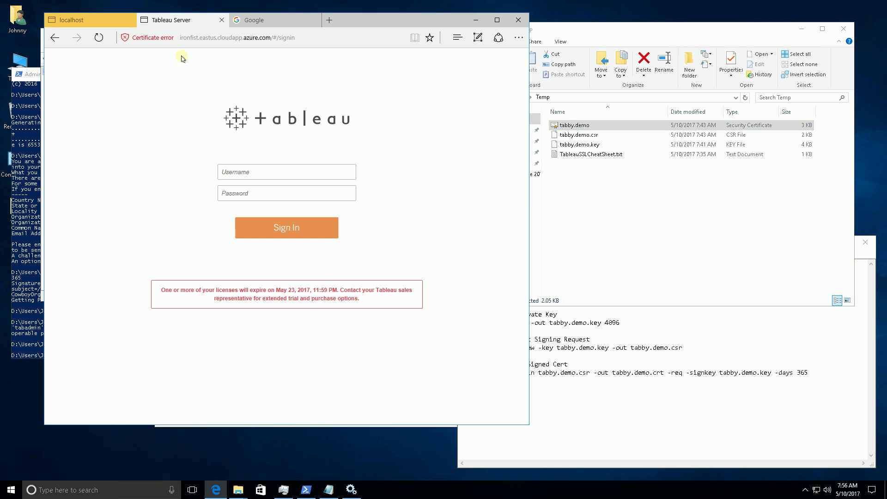
{"action": "left_click", "coordinate": [321, 40]}
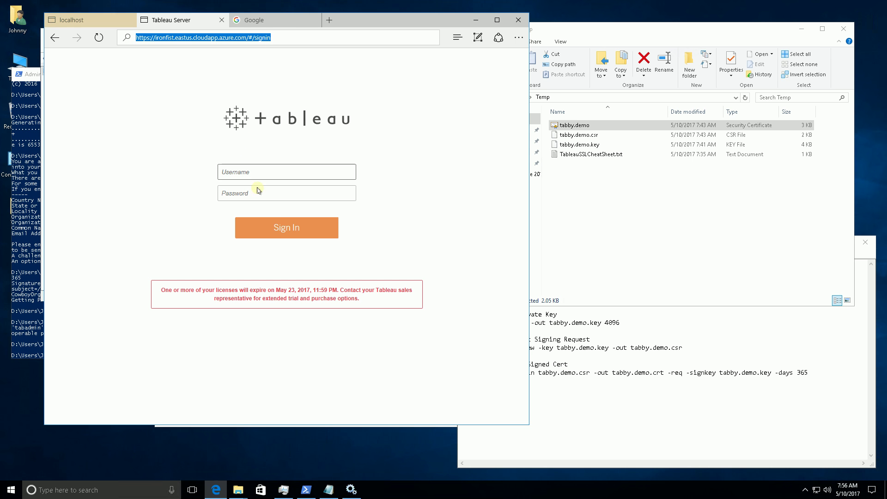
{"action": "left_click", "coordinate": [311, 40]}
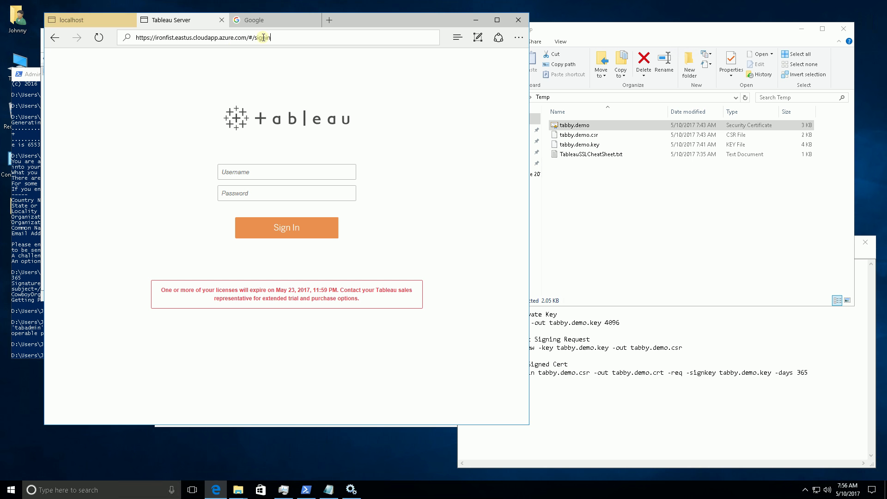
{"action": "left_click_drag", "start_coordinate": [290, 37], "coordinate": [91, 41]}
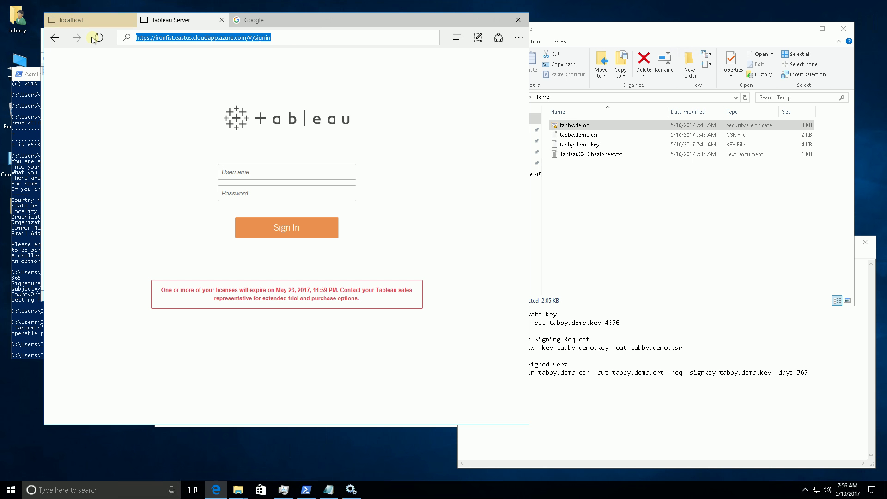
{"action": "left_click", "coordinate": [116, 124]}
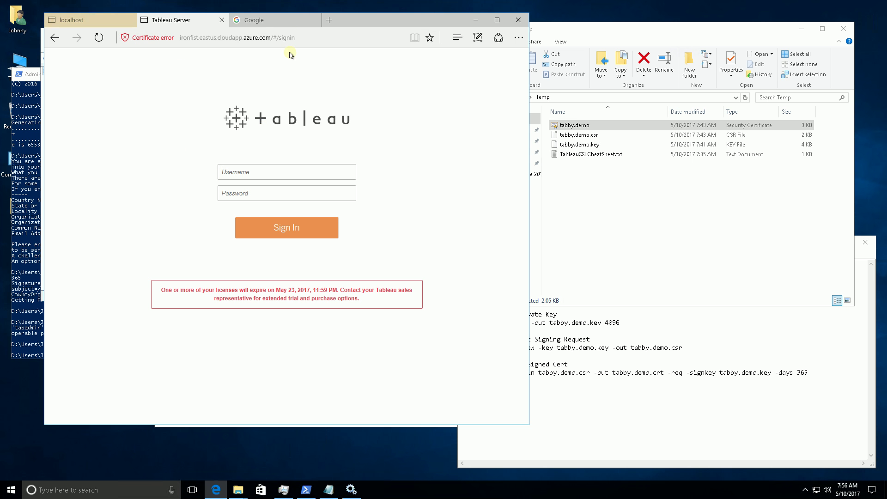
{"action": "left_click", "coordinate": [323, 40]}
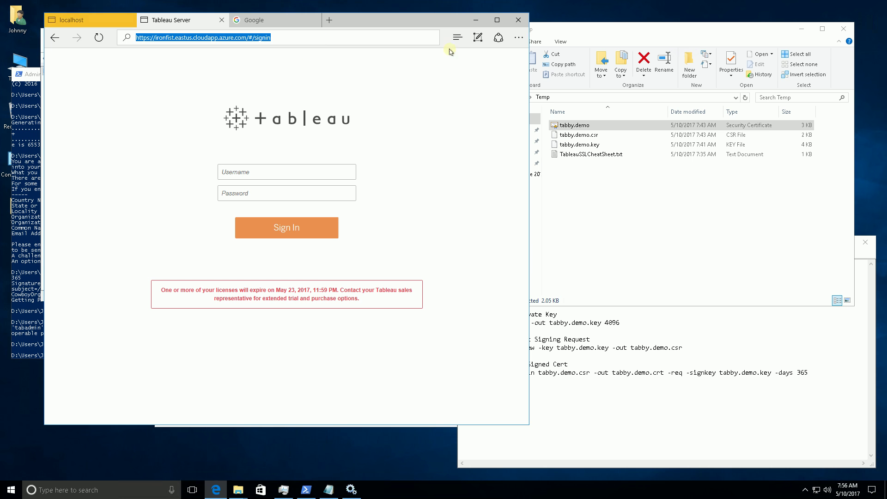
{"action": "left_click", "coordinate": [519, 21]}
{"action": "left_click", "coordinate": [252, 250]}
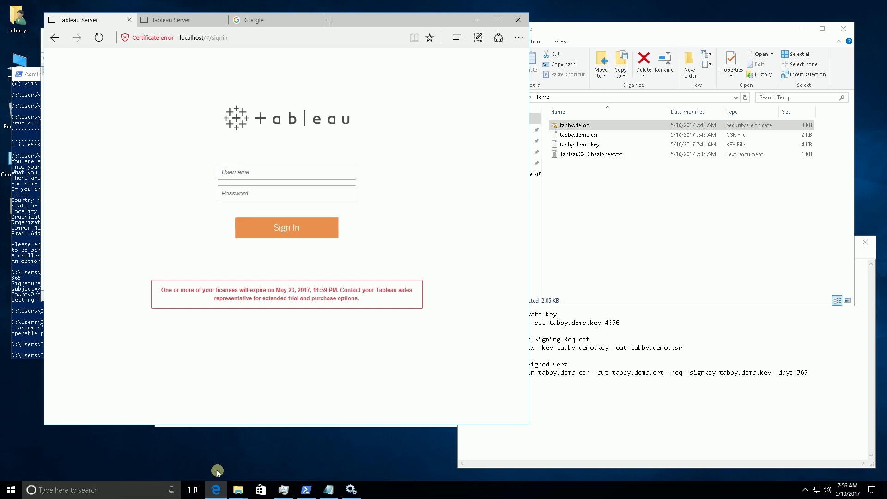
Close the remaining Edge window and relaunch Edge at the pasted ironfist.eastus.cloudapp.azure.com sign-in URL.
{"action": "left_click", "coordinate": [518, 19]}
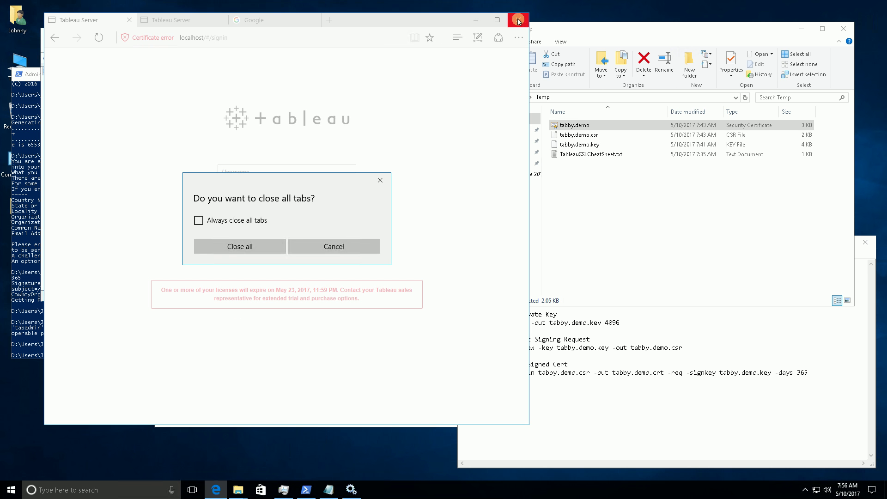
{"action": "left_click", "coordinate": [231, 221]}
{"action": "left_click", "coordinate": [234, 246]}
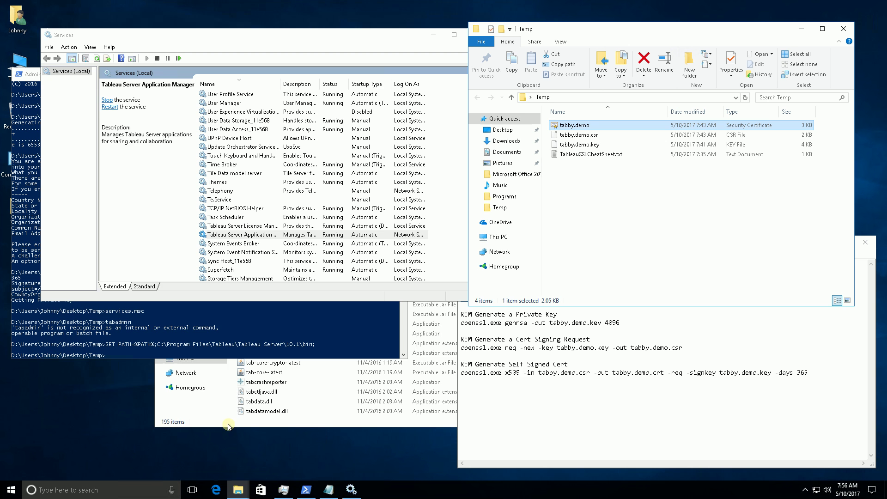
{"action": "left_click", "coordinate": [213, 486]}
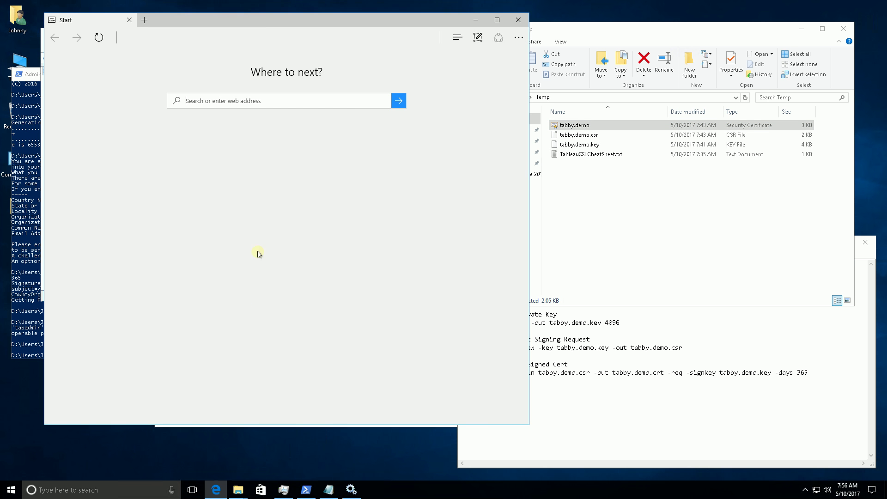
{"action": "scroll", "coordinate": [245, 39], "scroll_direction": "down", "scroll_amount": 2}
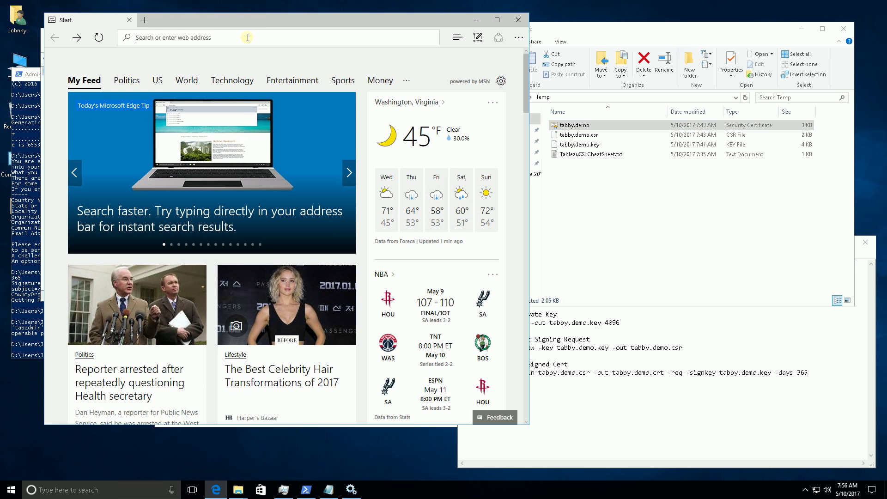
{"action": "type", "text": "https://ironfist.eastus.cloudapp.azure.com/#/signin"}
{"action": "key", "text": "Return"}
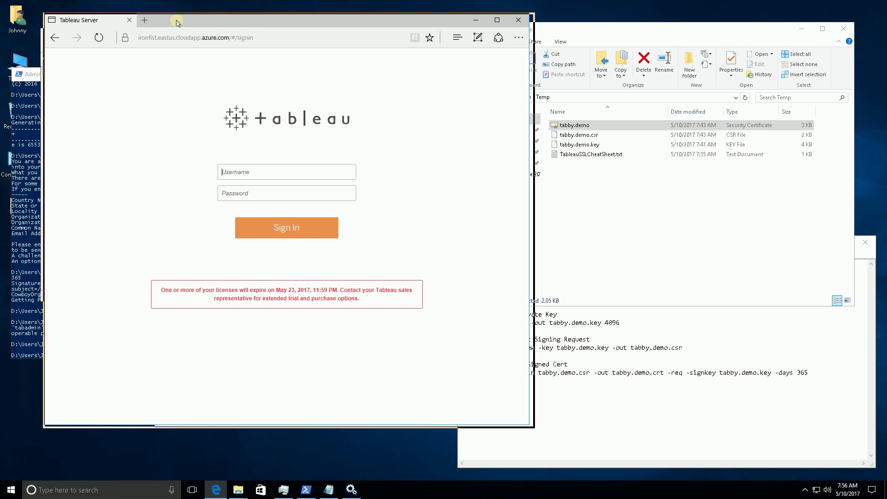
Reopen the tabby.demo certificate from the Temp folder.
{"action": "left_click_drag", "start_coordinate": [129, 20], "coordinate": [150, 20]}
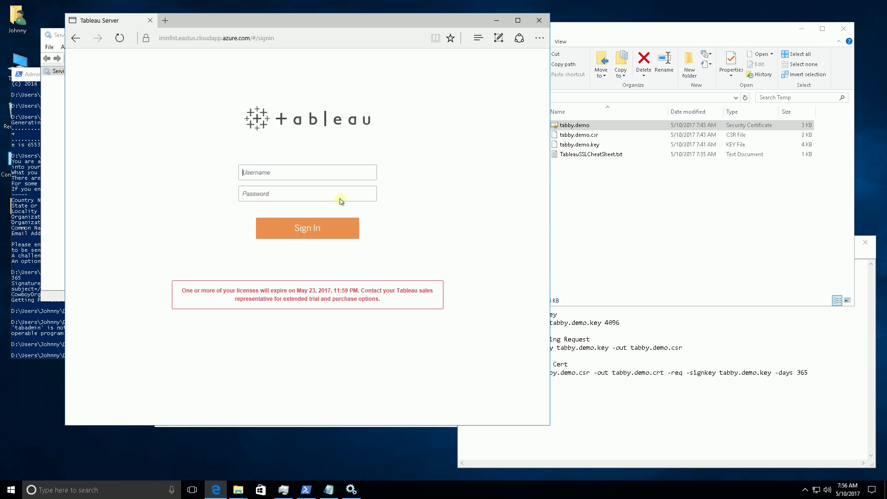
{"action": "left_click", "coordinate": [620, 220]}
{"action": "double_click", "coordinate": [574, 125]}
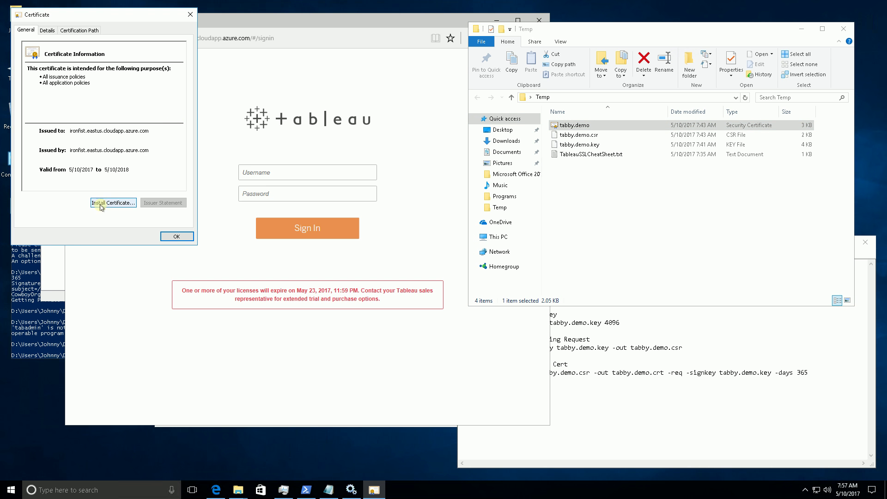
Install tabby.demo for Local Machine, approving UAC, and select the Trusted Root Certification Authorities store.
{"action": "left_click", "coordinate": [101, 205]}
{"action": "left_click", "coordinate": [57, 160]}
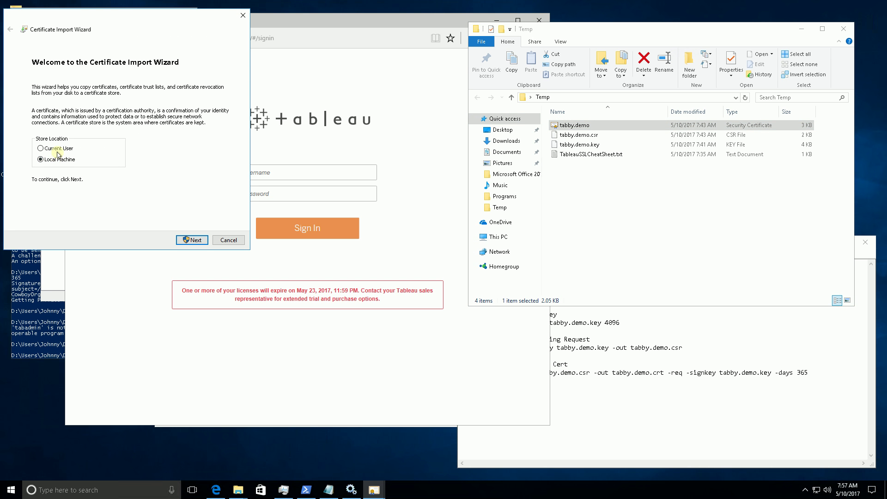
{"action": "left_click", "coordinate": [191, 240]}
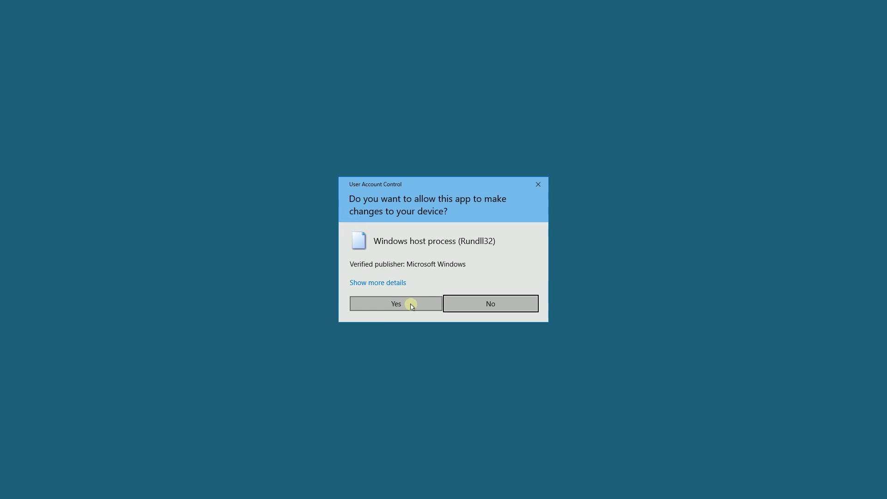
{"action": "left_click", "coordinate": [409, 305]}
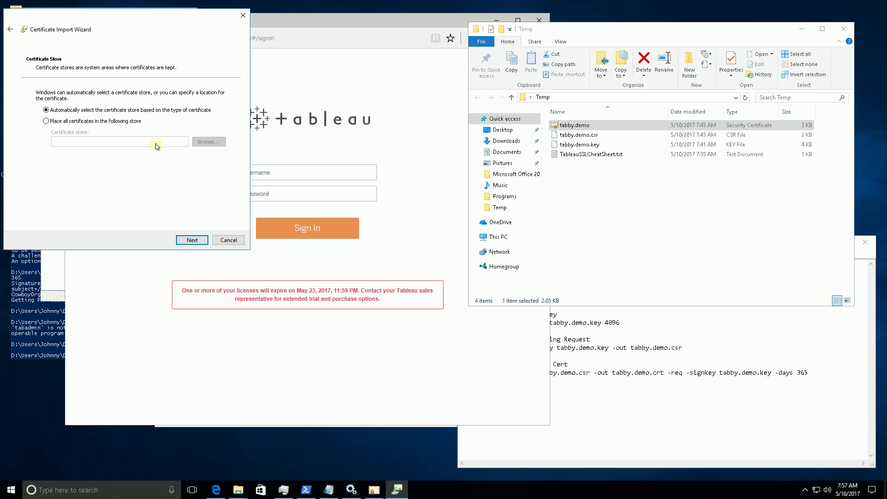
{"action": "left_click", "coordinate": [96, 123]}
{"action": "left_click", "coordinate": [193, 143]}
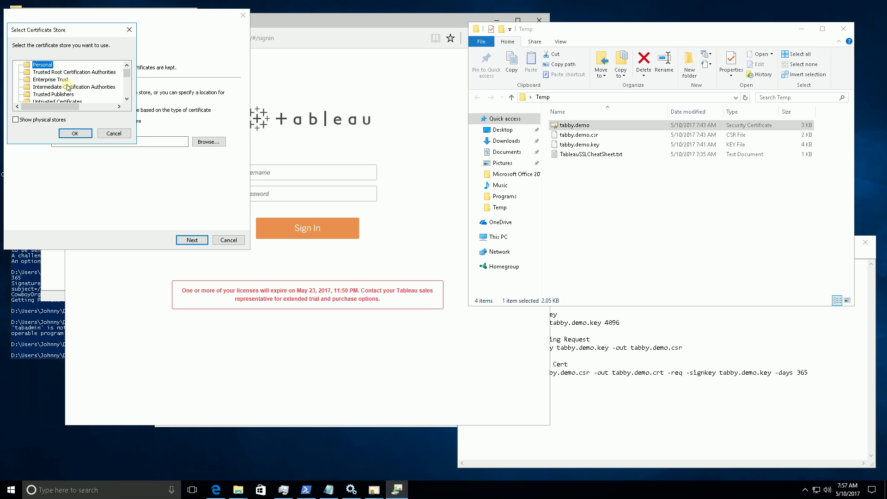
{"action": "left_click", "coordinate": [29, 74]}
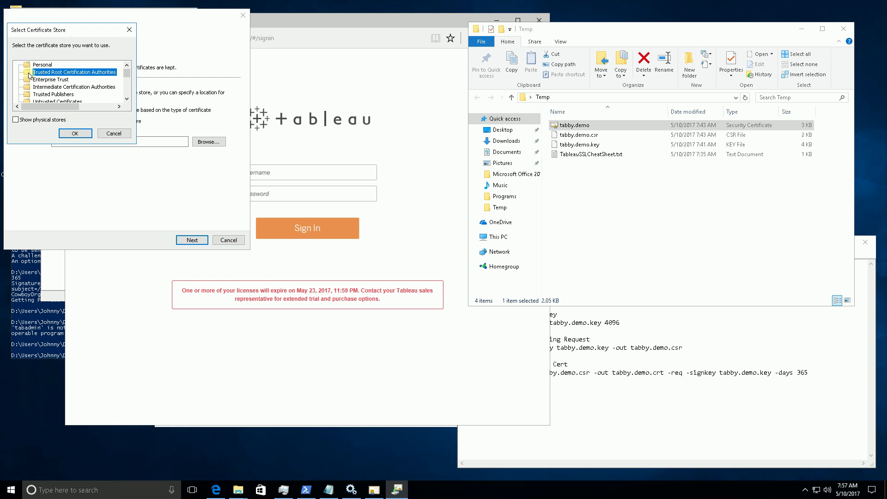
{"action": "left_click", "coordinate": [35, 331]}
{"action": "type", "text": "certmgr"}
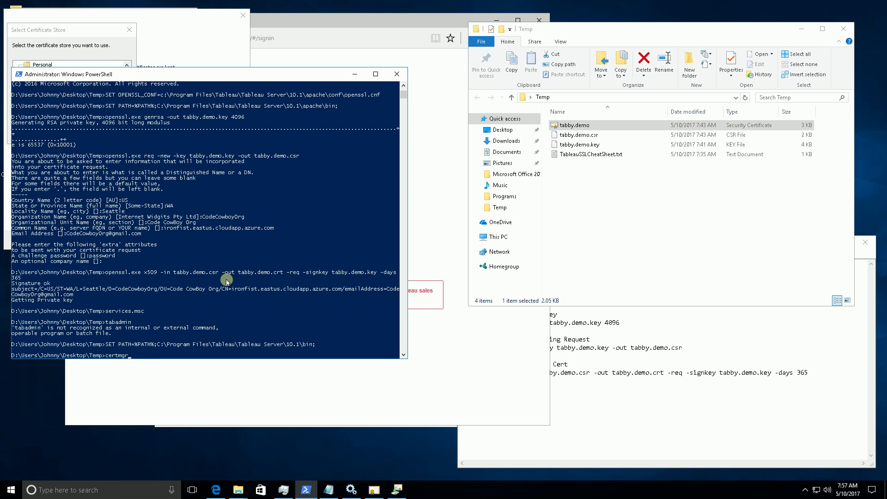
Run certmgr.msc and list the Trusted Root Certification Authorities certificates.
{"action": "type", "text": ".msc"}
{"action": "key", "text": "Return"}
{"action": "left_click_drag", "start_coordinate": [172, 6], "coordinate": [424, 60]}
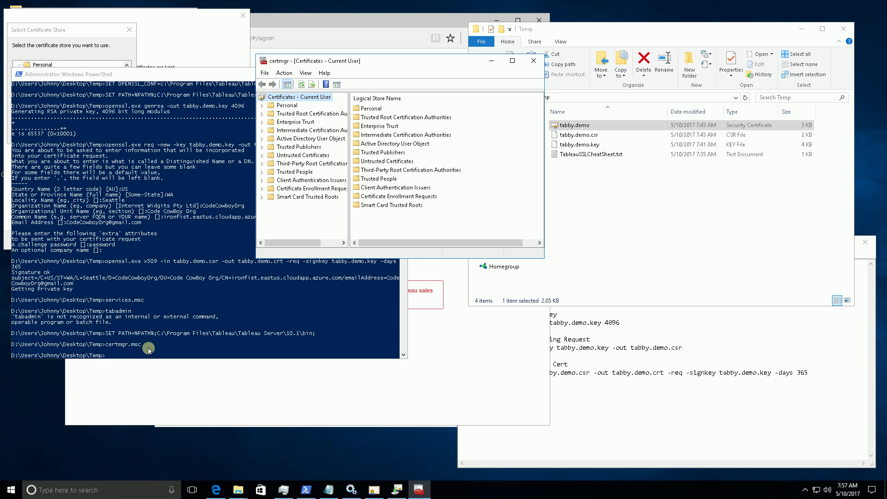
{"action": "left_click", "coordinate": [293, 116]}
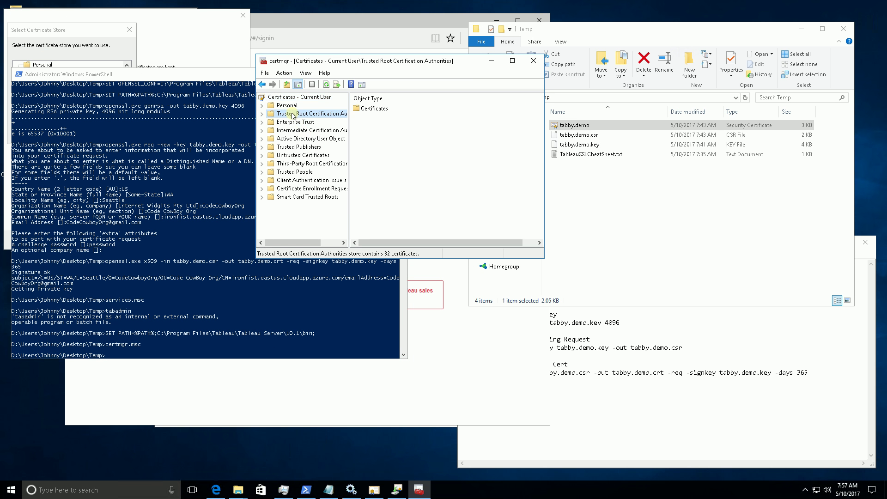
{"action": "double_click", "coordinate": [365, 109]}
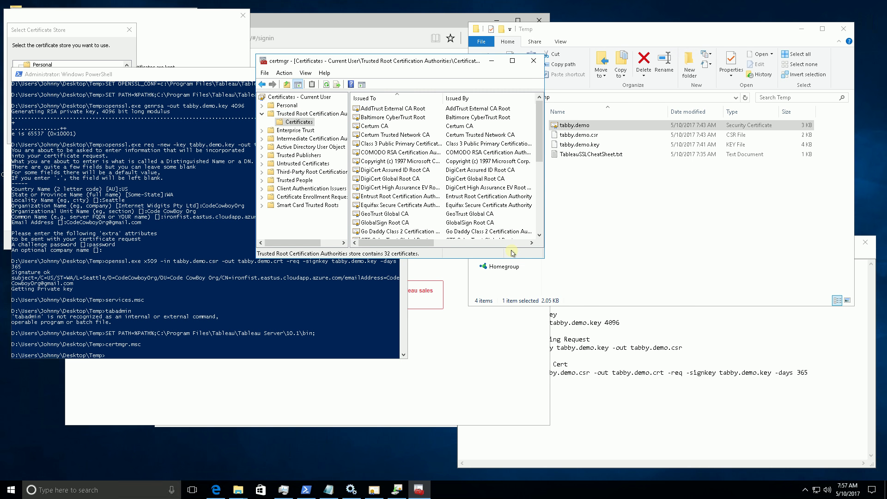
Enlarge the certmgr window and find the ironfist.eastus.cloudapp.azure.com certificate in the list.
{"action": "left_click_drag", "start_coordinate": [541, 258], "coordinate": [634, 437]}
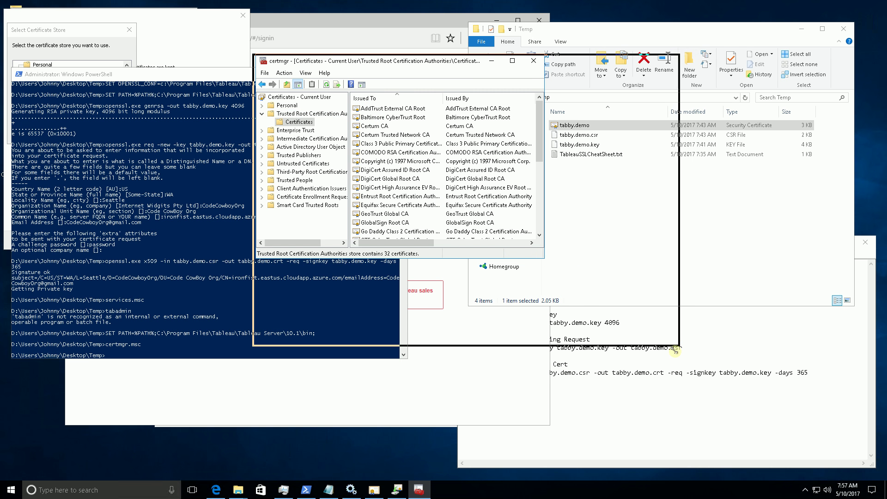
{"action": "left_click", "coordinate": [401, 232]}
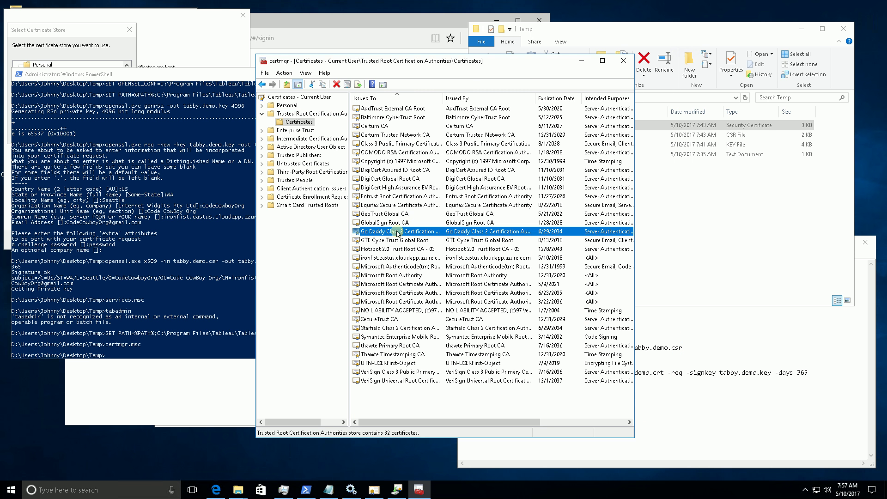
{"action": "left_click", "coordinate": [386, 197]}
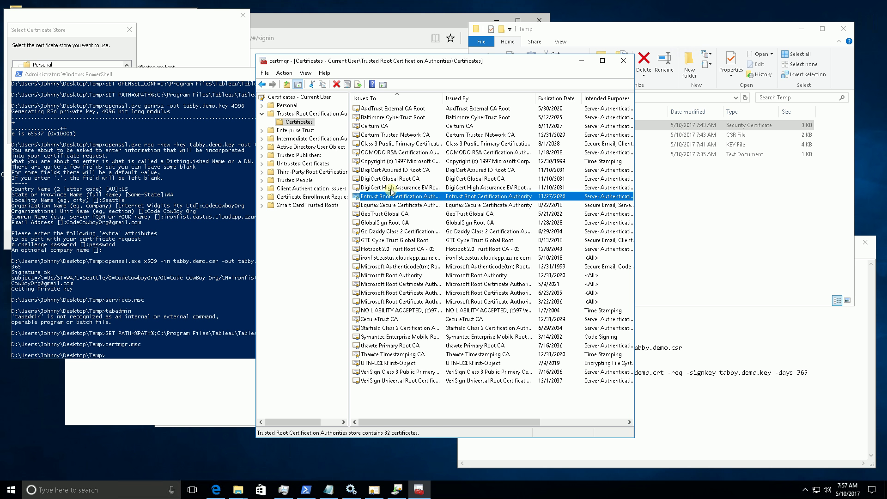
{"action": "left_click", "coordinate": [385, 170]}
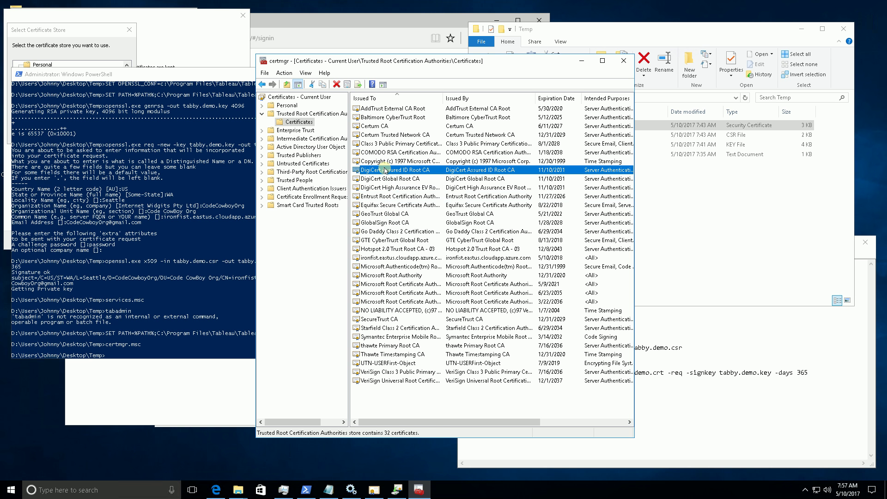
{"action": "left_click", "coordinate": [385, 346]}
{"action": "left_click", "coordinate": [385, 372]}
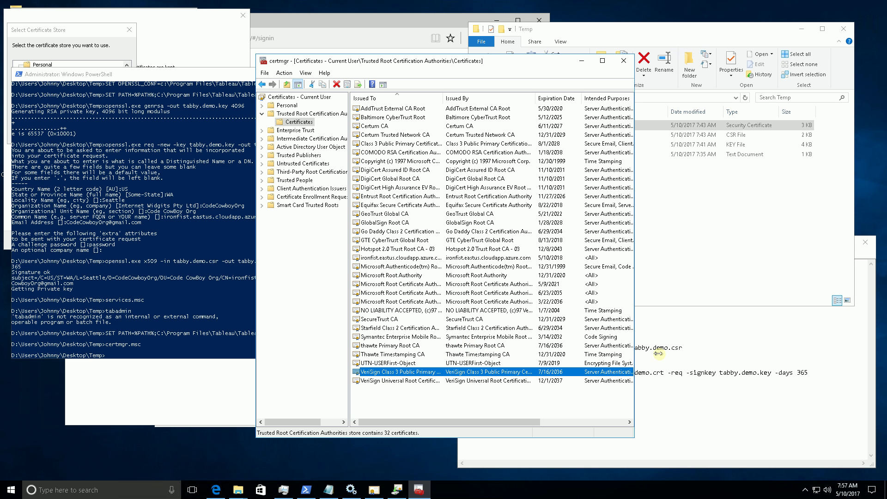
{"action": "left_click_drag", "start_coordinate": [636, 355], "coordinate": [691, 355]}
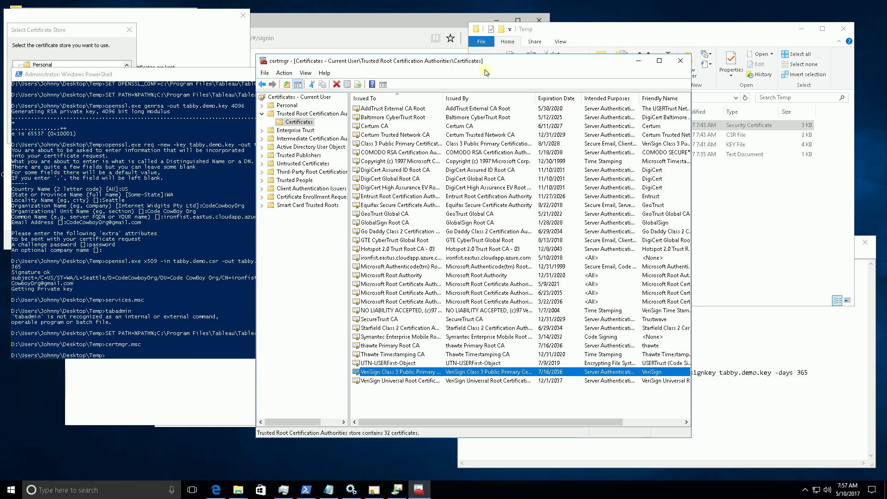
{"action": "left_click_drag", "start_coordinate": [485, 67], "coordinate": [428, 83]}
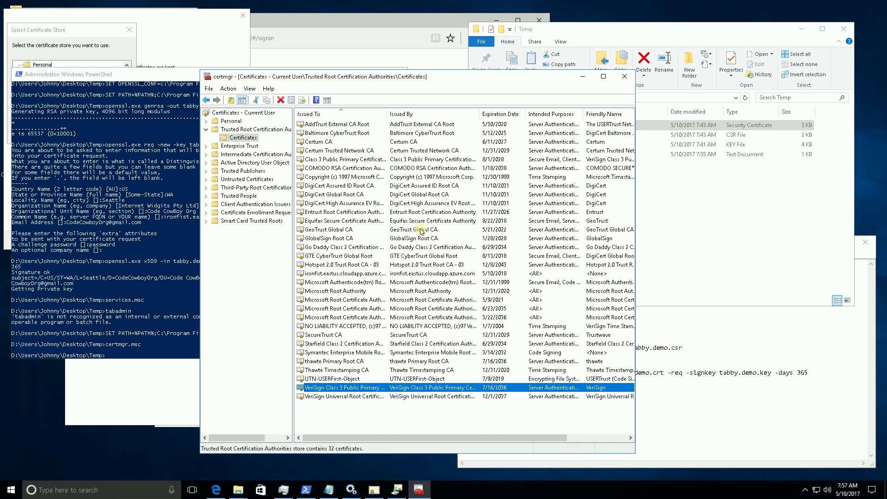
{"action": "left_click", "coordinate": [336, 273]}
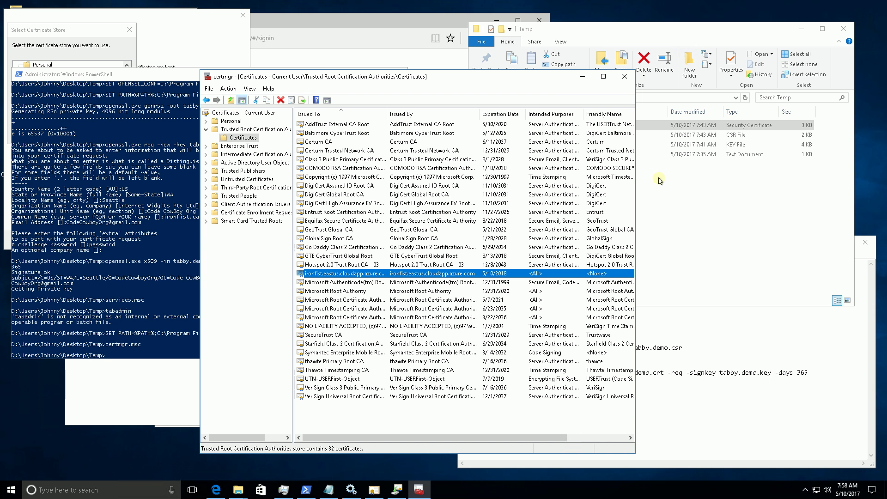
{"action": "left_click", "coordinate": [326, 61]}
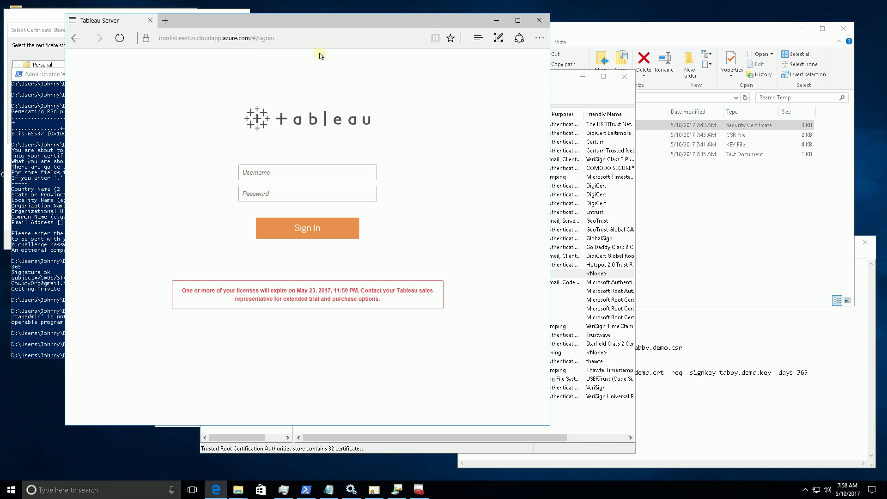
{"action": "left_click", "coordinate": [310, 37]}
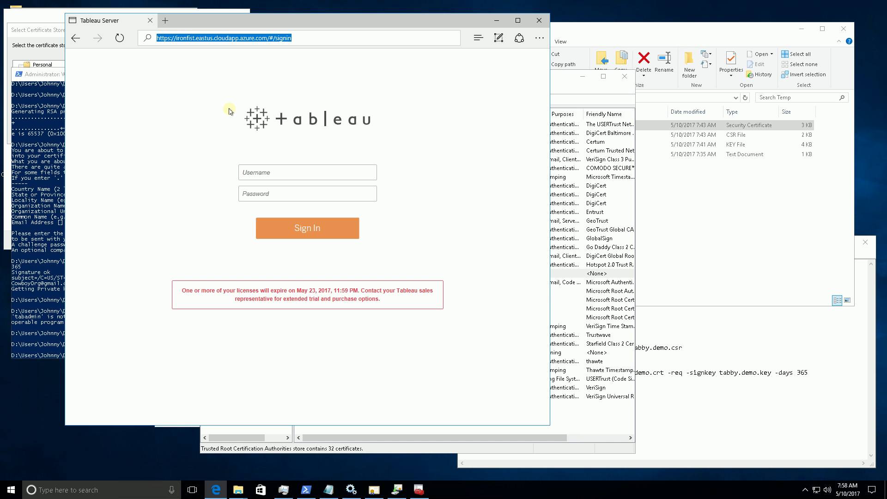